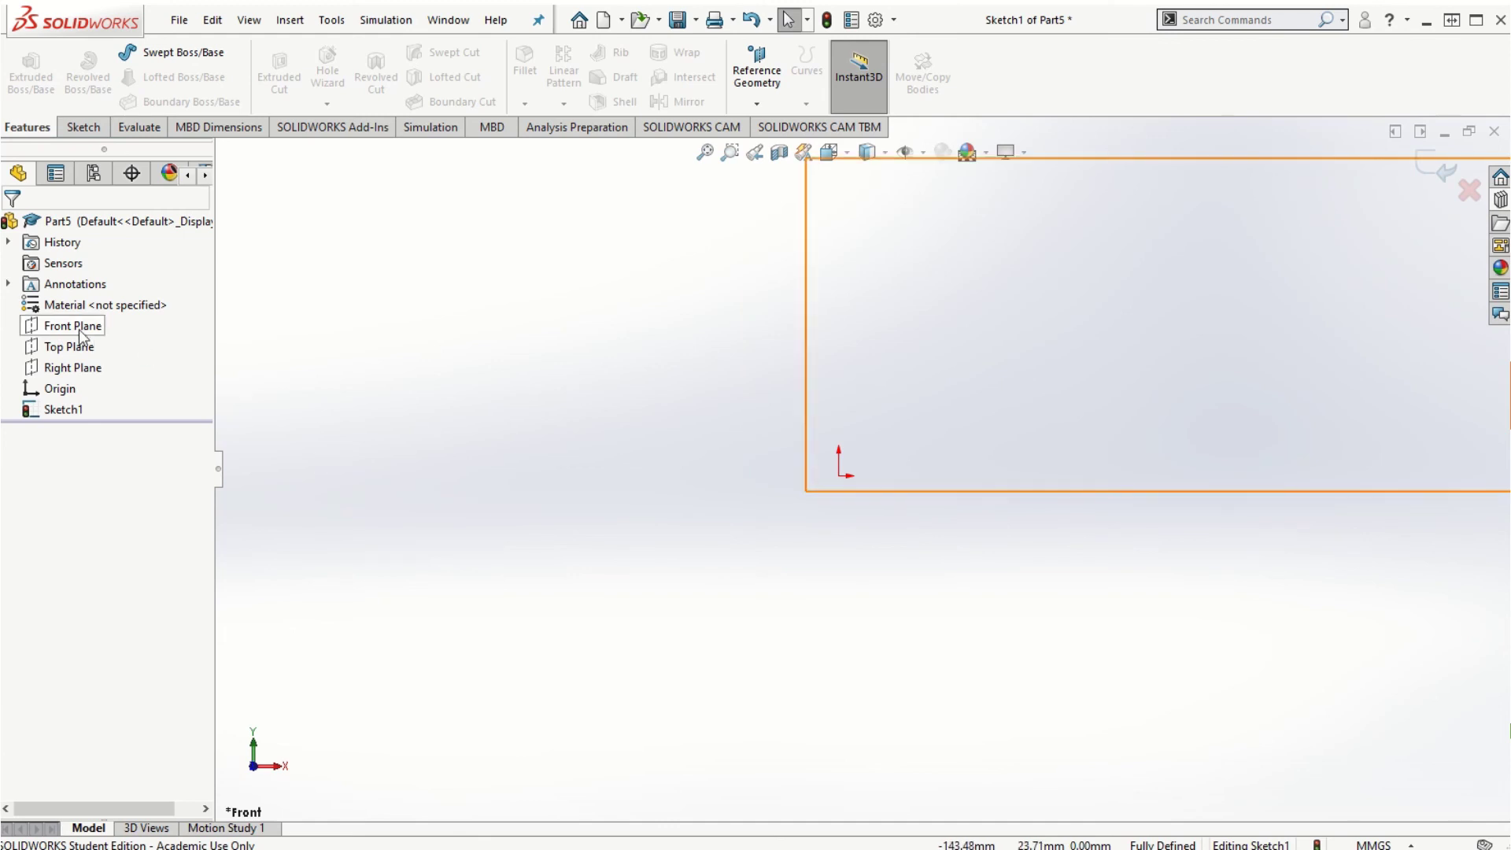
Step: Start a new sketch on the Front Plane
left_click(74, 325)
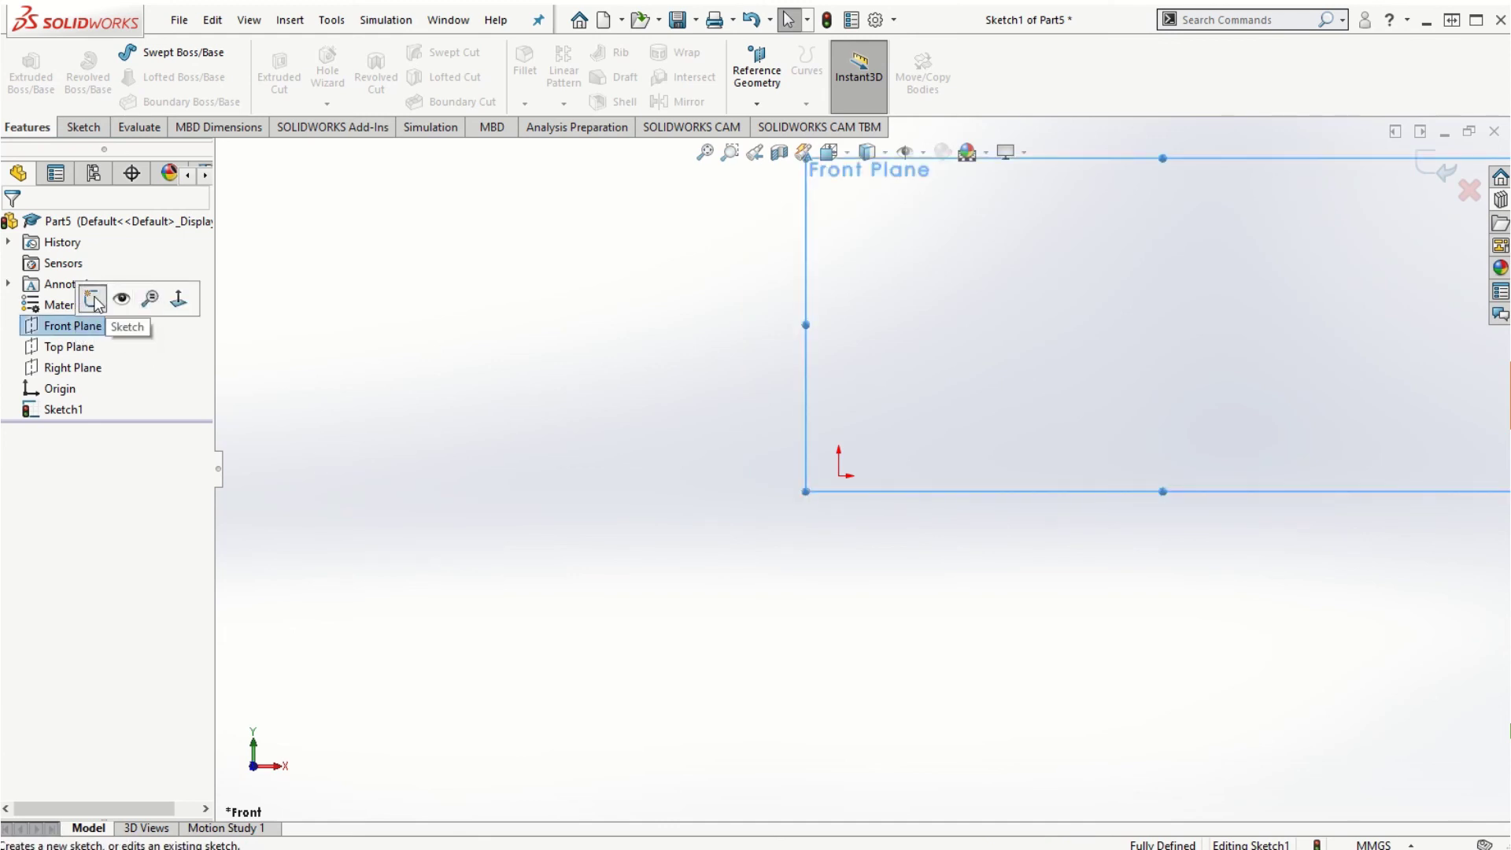
left_click(93, 301)
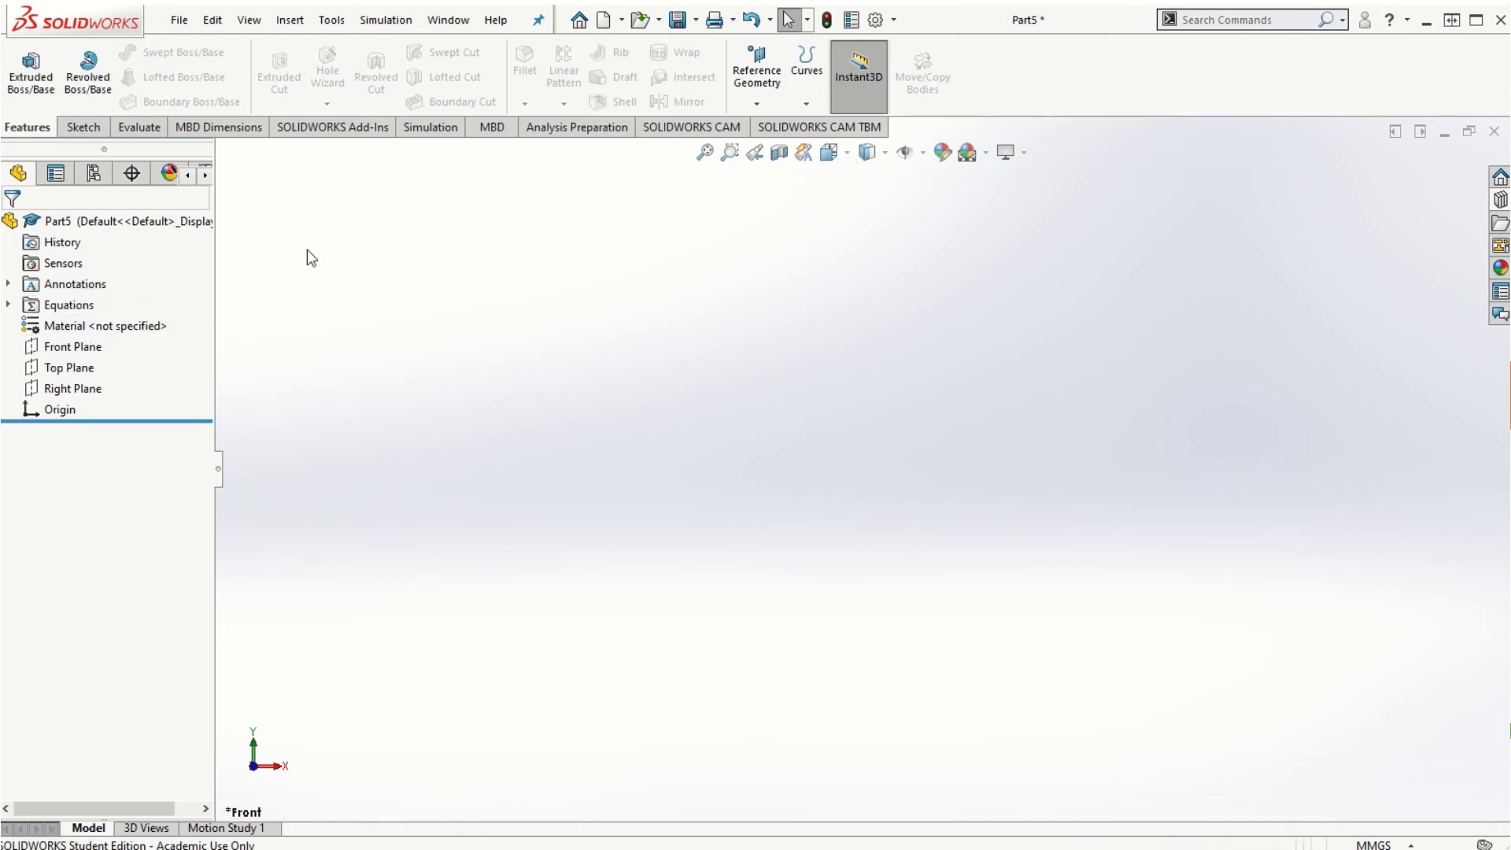
left_click(101, 130)
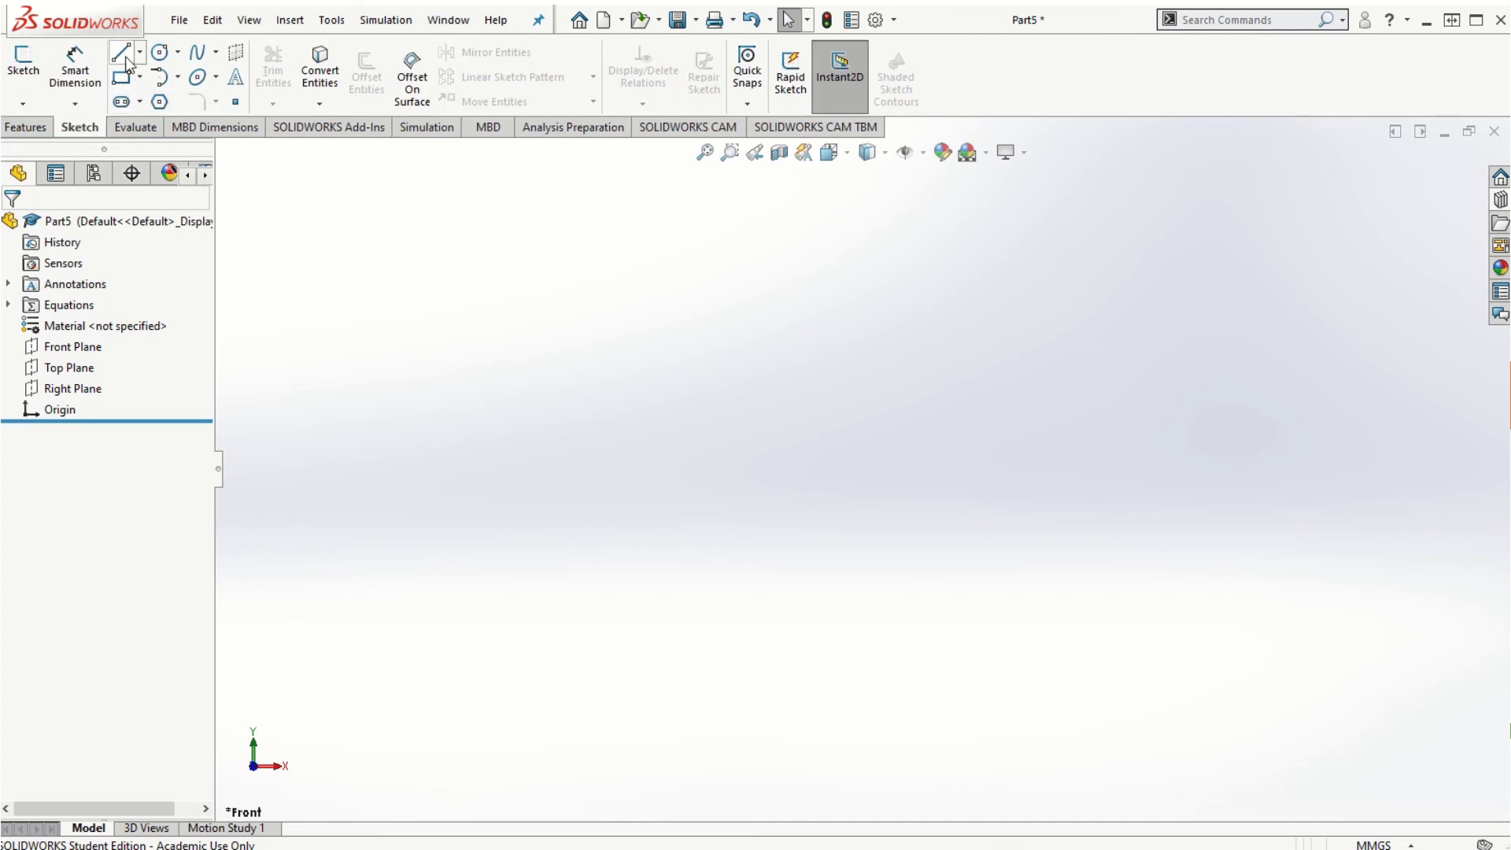
left_click(72, 346)
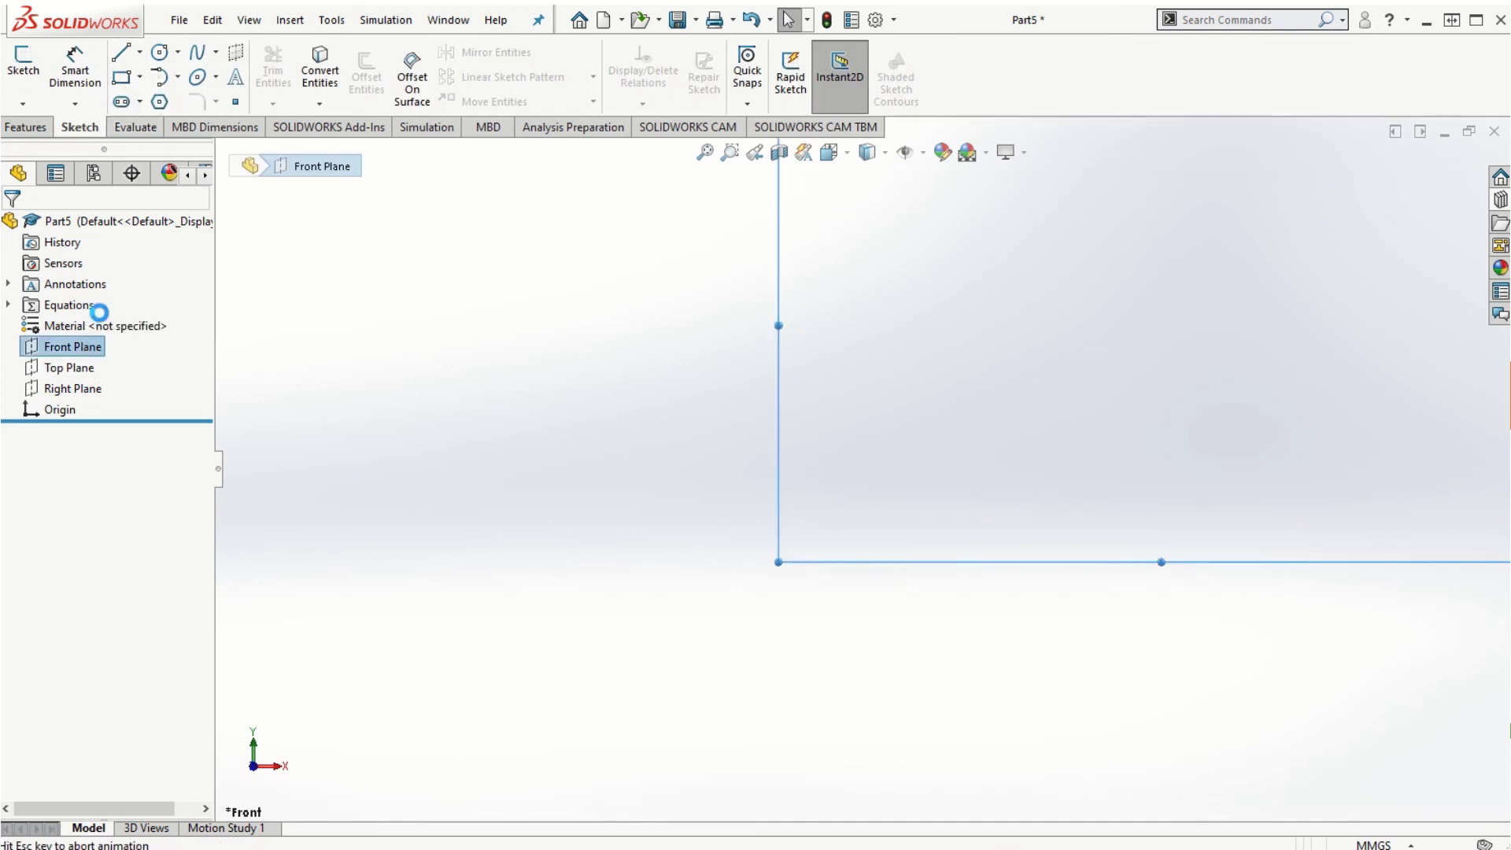
left_click(98, 309)
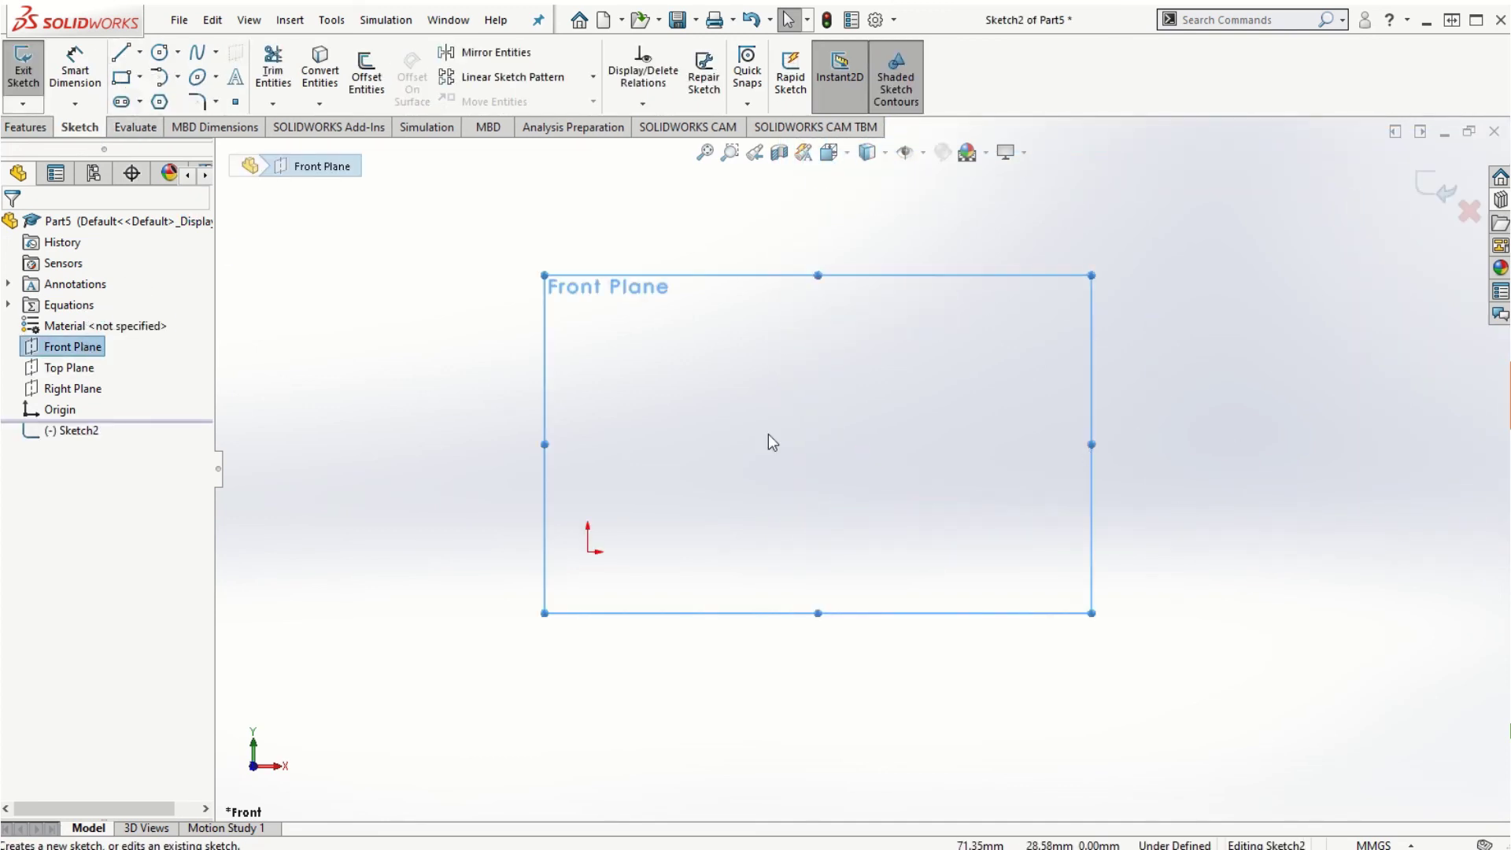
Step: Sketch a closed six-sided line outline around the origin, with upper edges about 155 mm and 83 mm long and a notch in the lower side
left_click(121, 52)
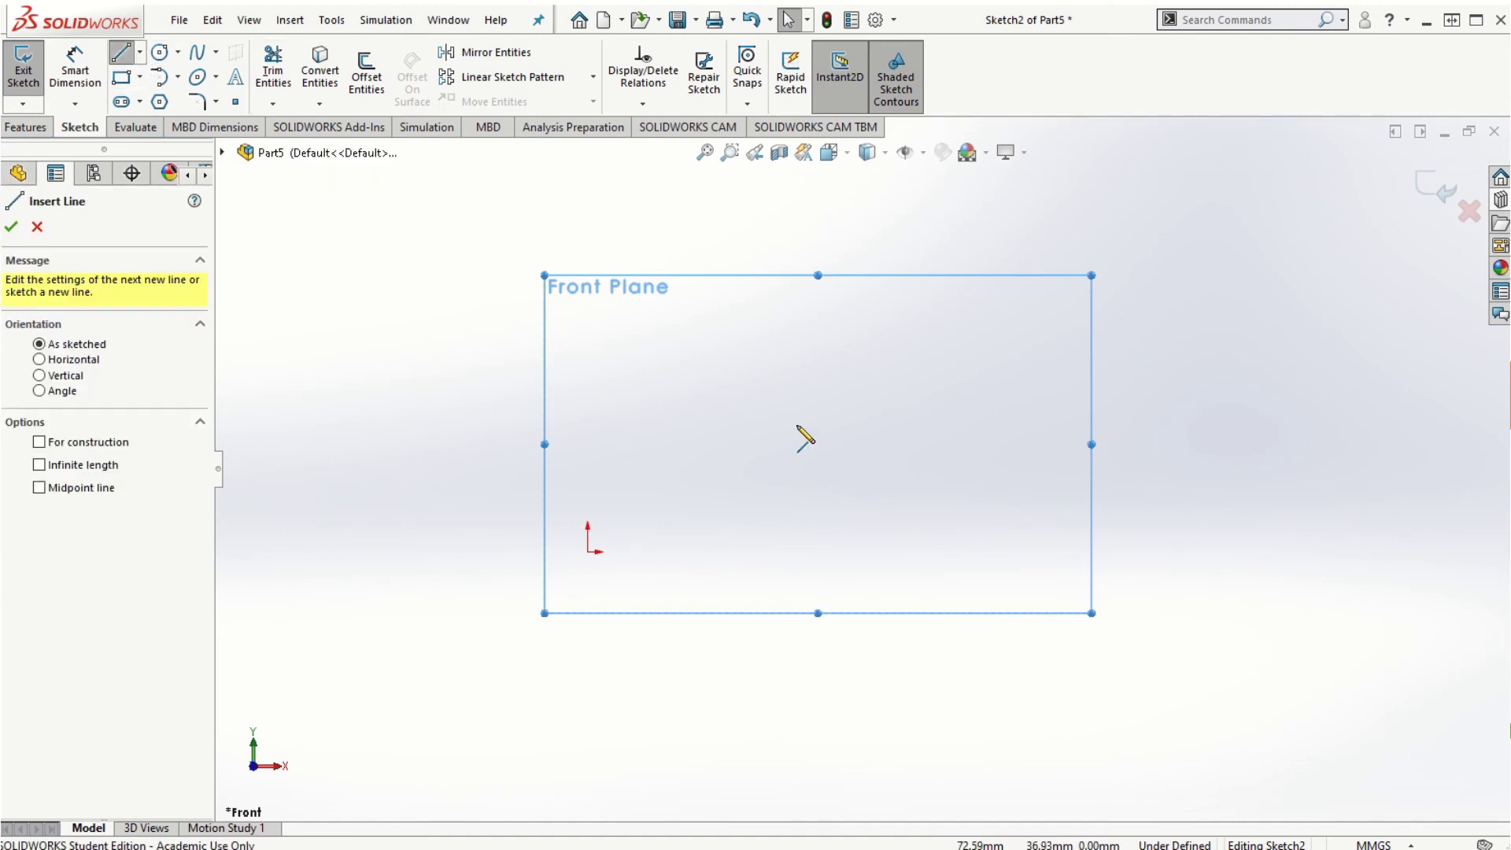
left_click(670, 345)
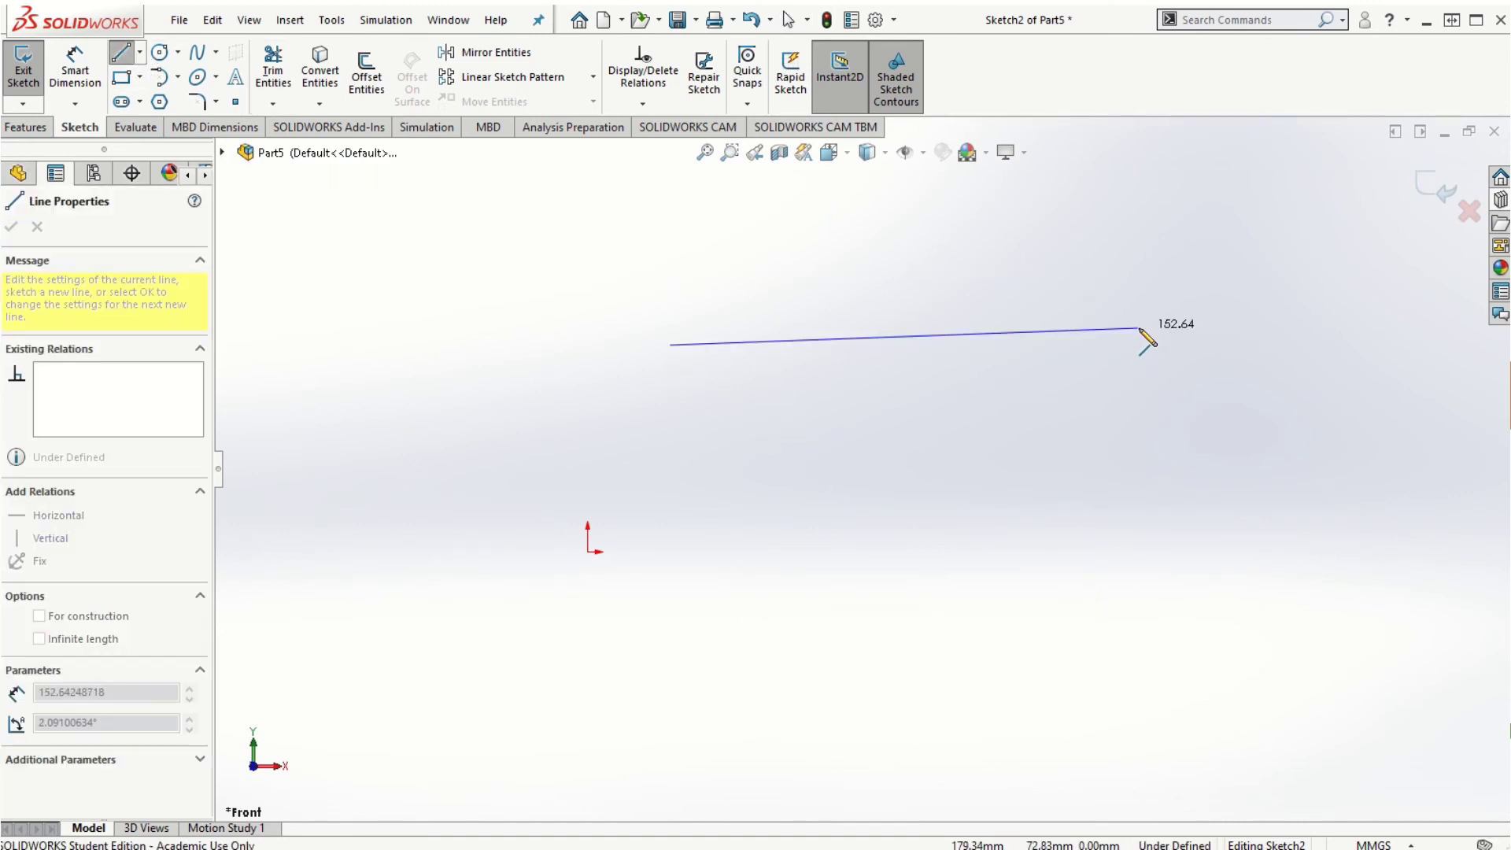
left_click(1145, 400)
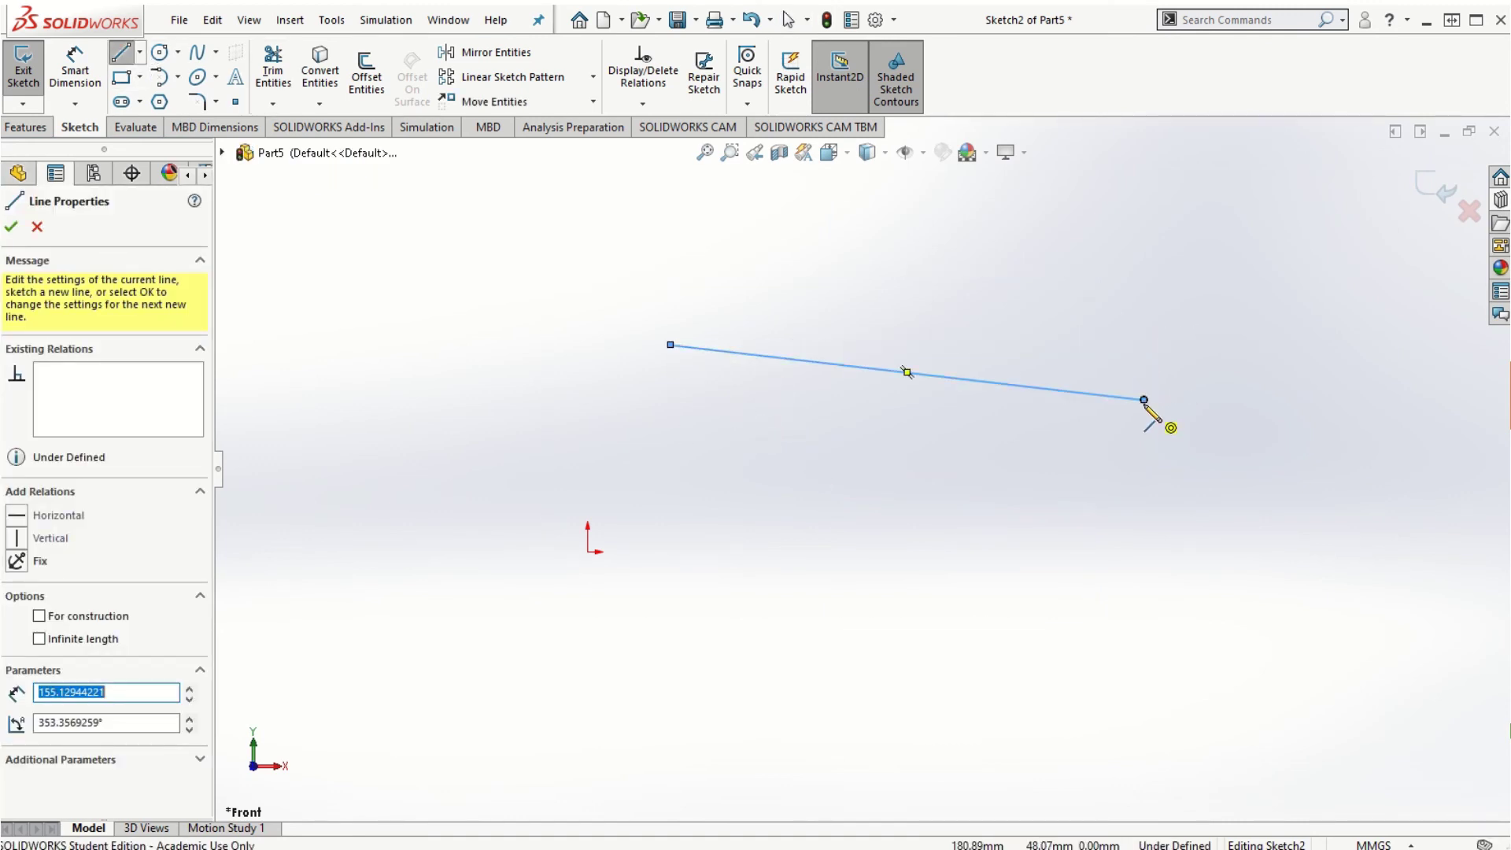
left_click(1005, 708)
left_click(819, 542)
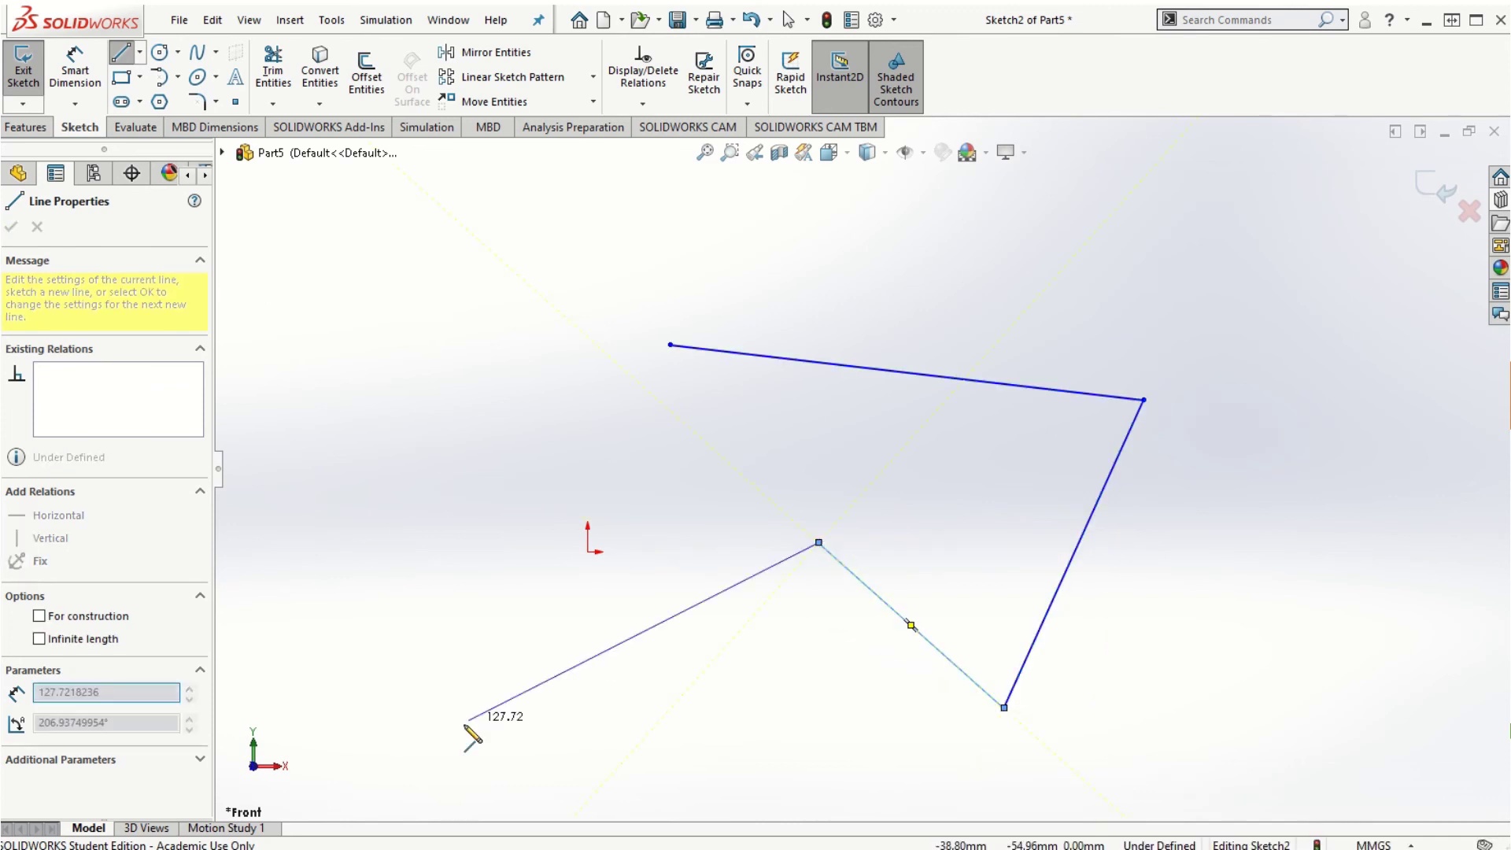
left_click(415, 745)
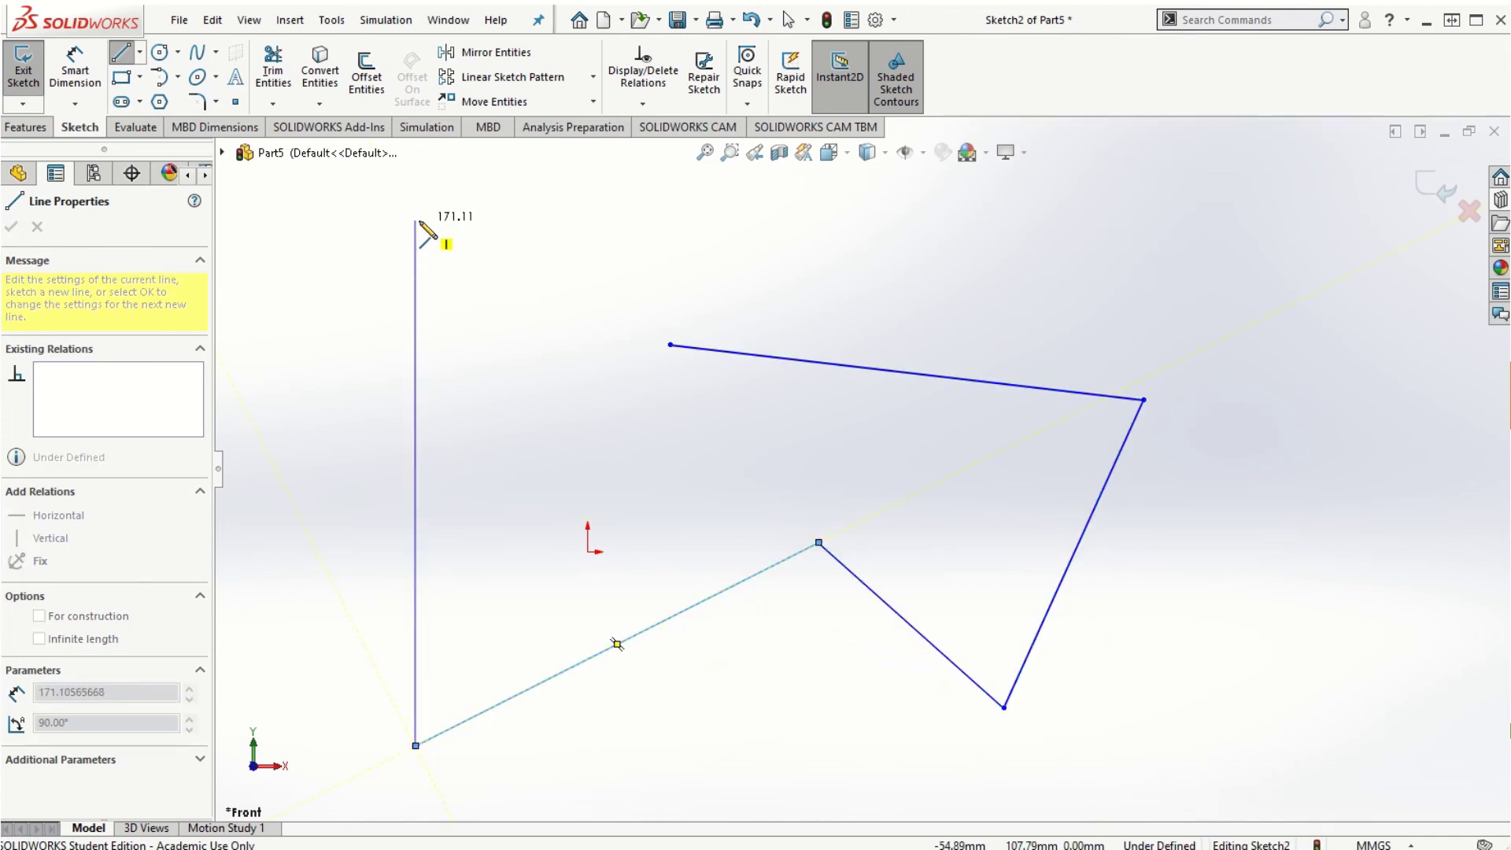
left_click(422, 399)
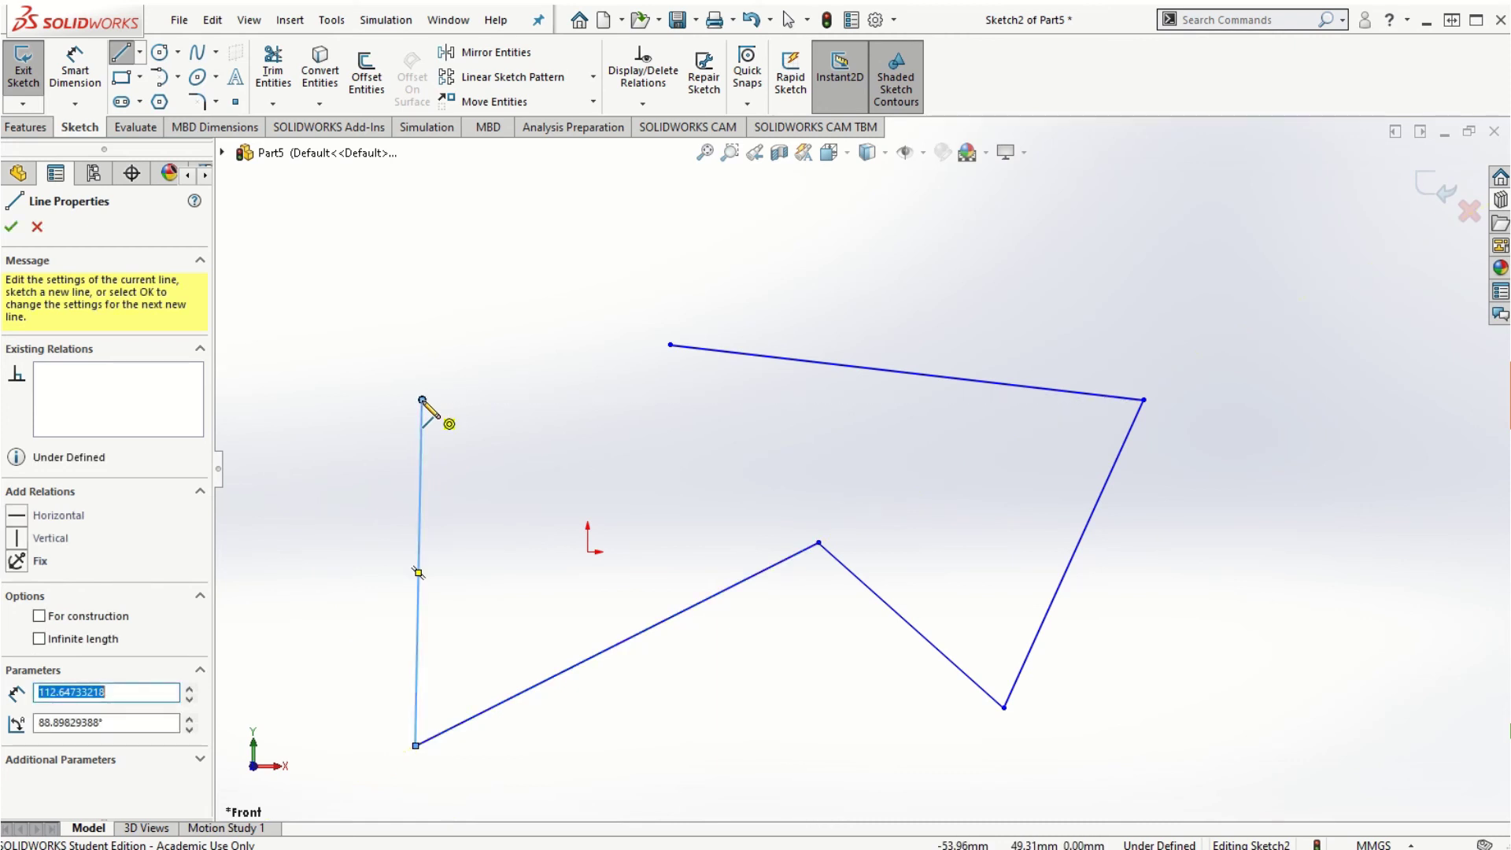
left_click(671, 345)
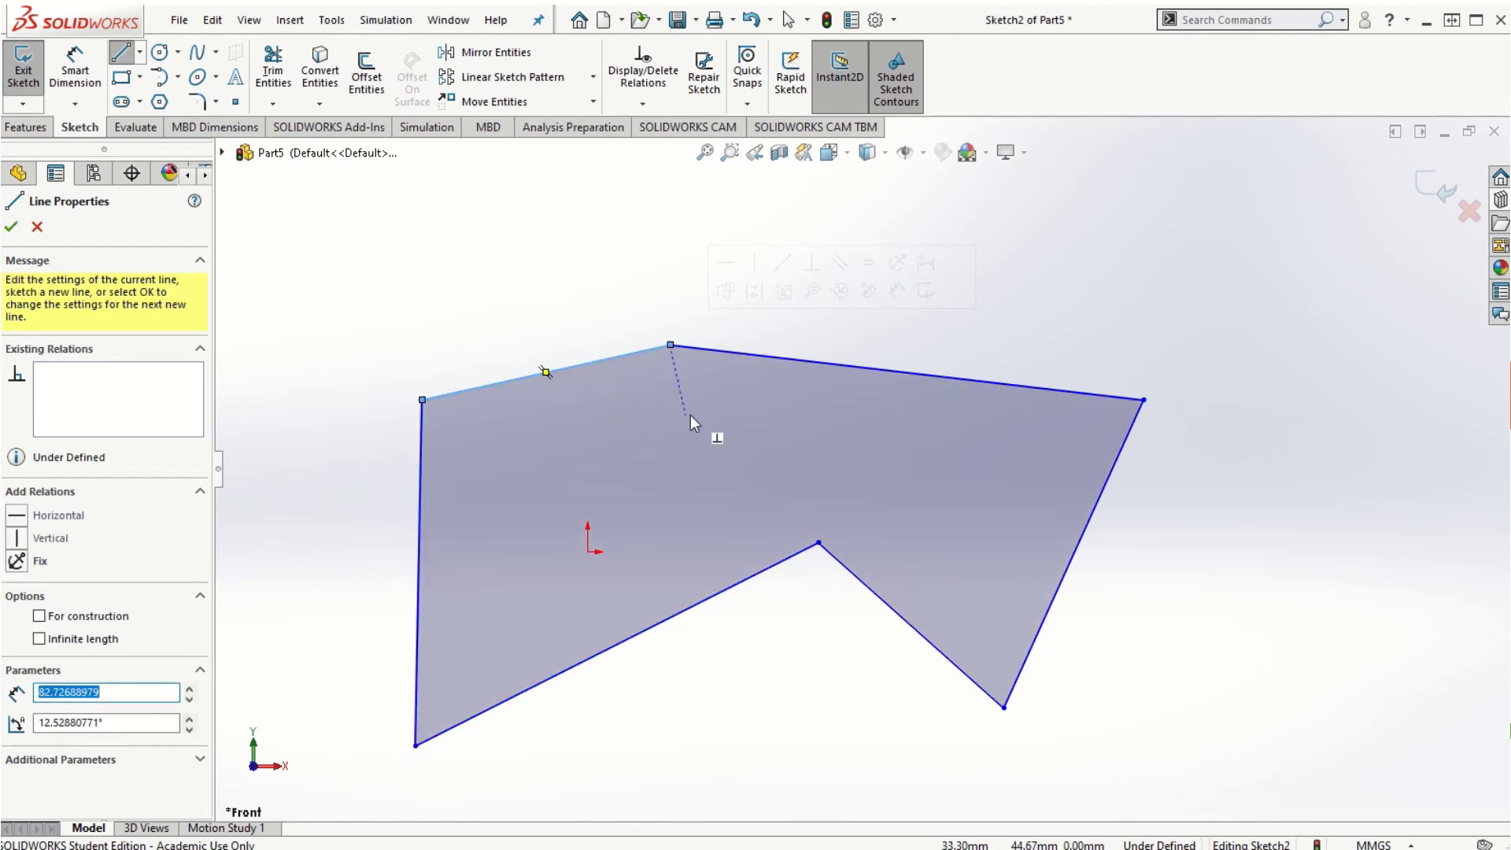
key("Escape")
key("Escape")
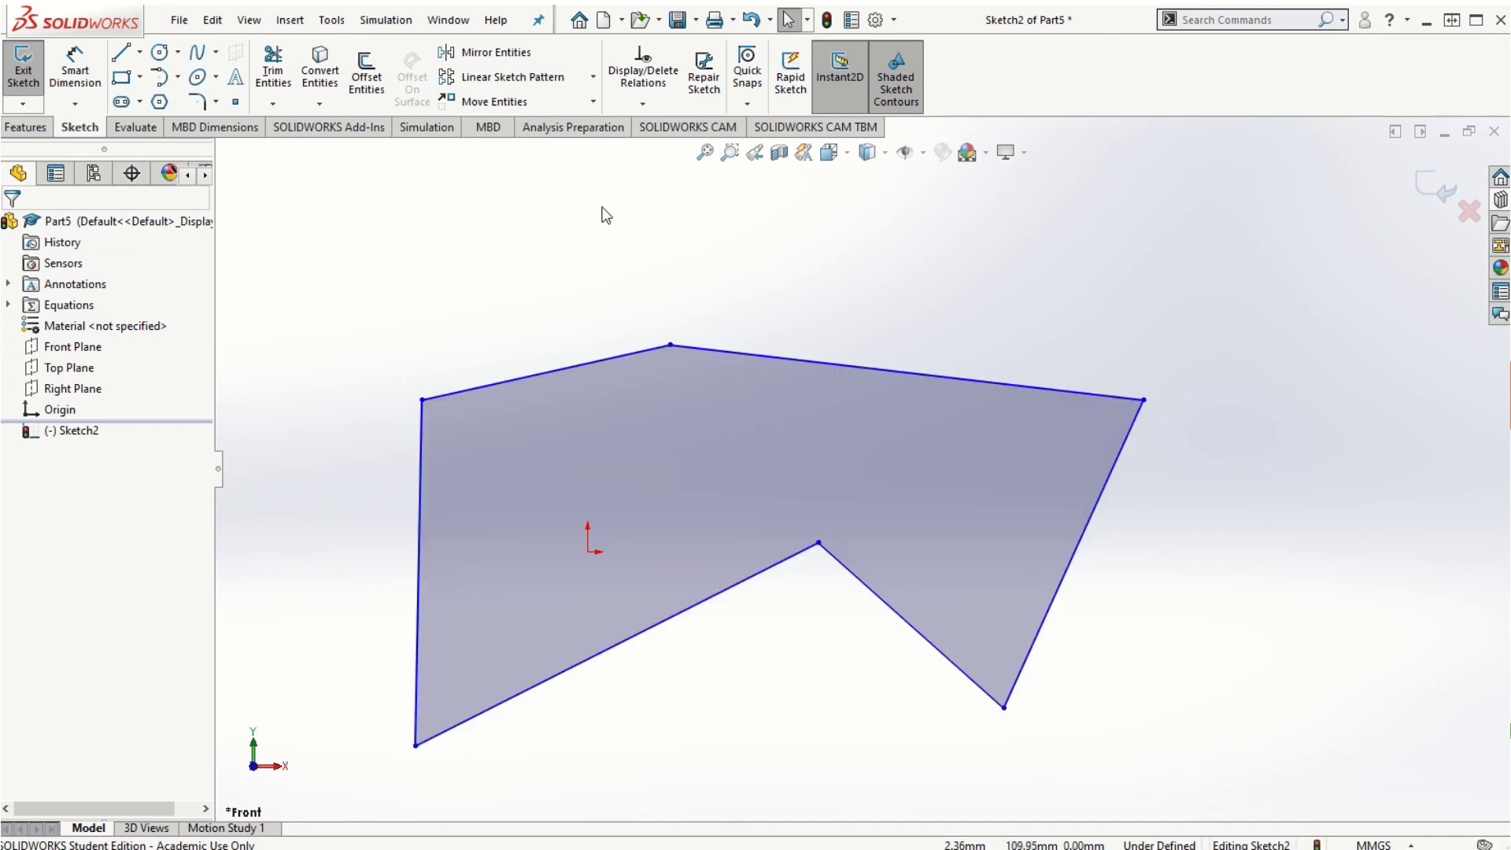
Step: Examine the sketch relation commands and the relations offered for the outline's three upper vertices
left_click(644, 103)
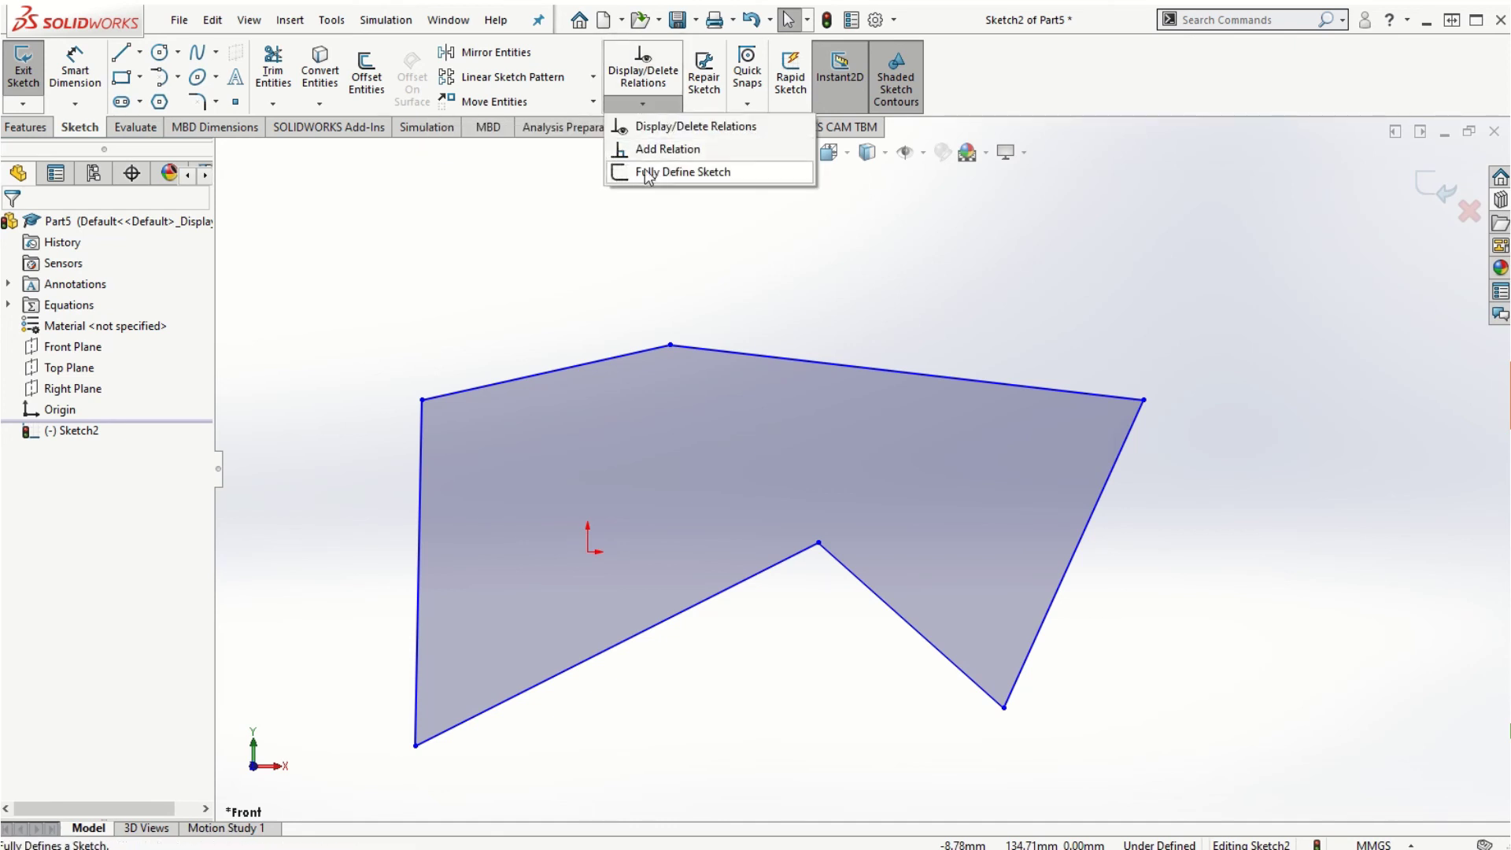
left_click(643, 103)
left_click(643, 103)
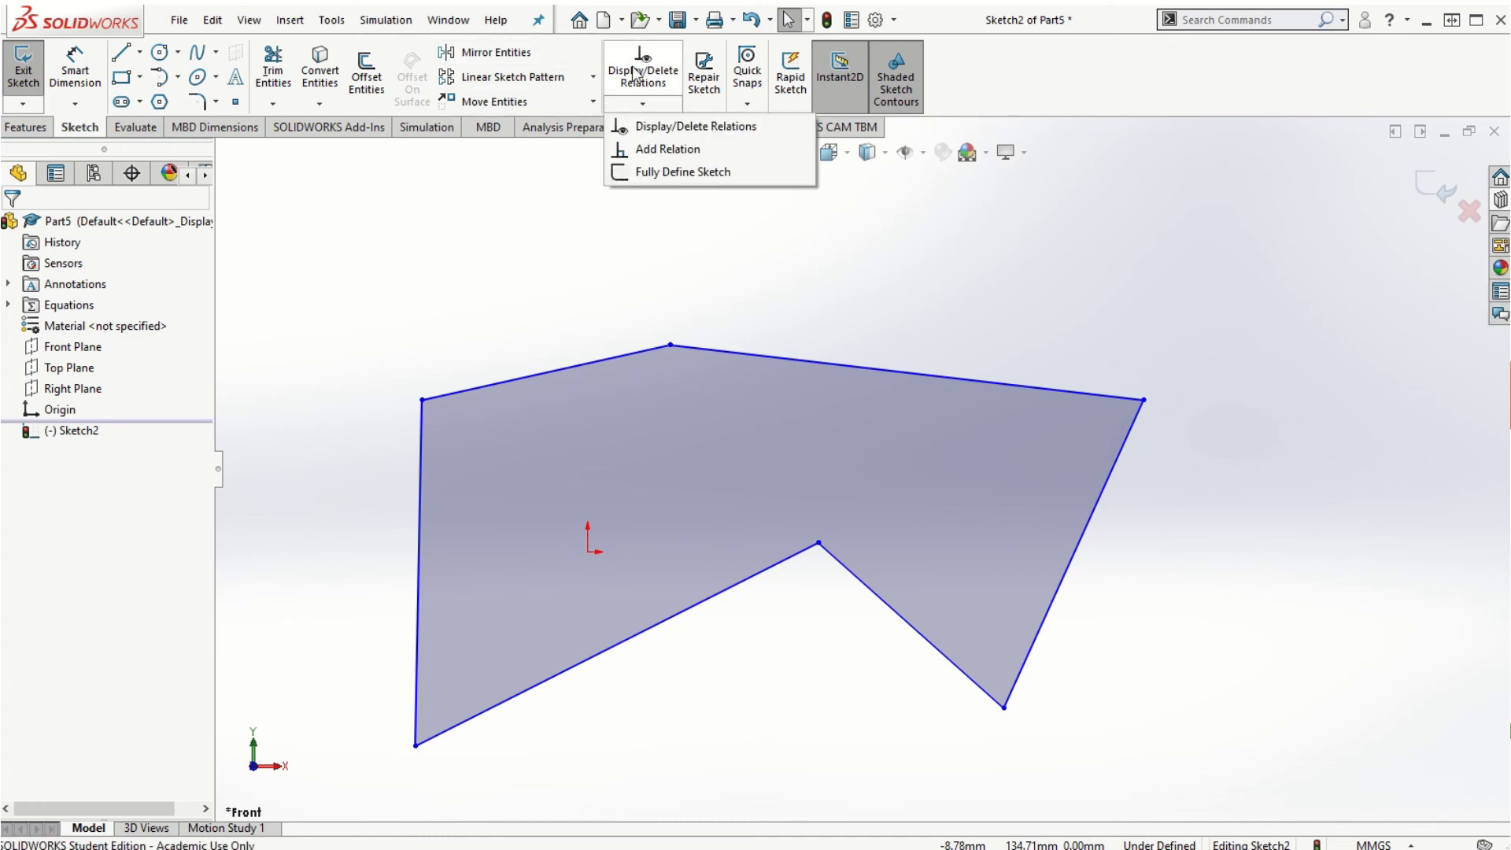
left_click(770, 256)
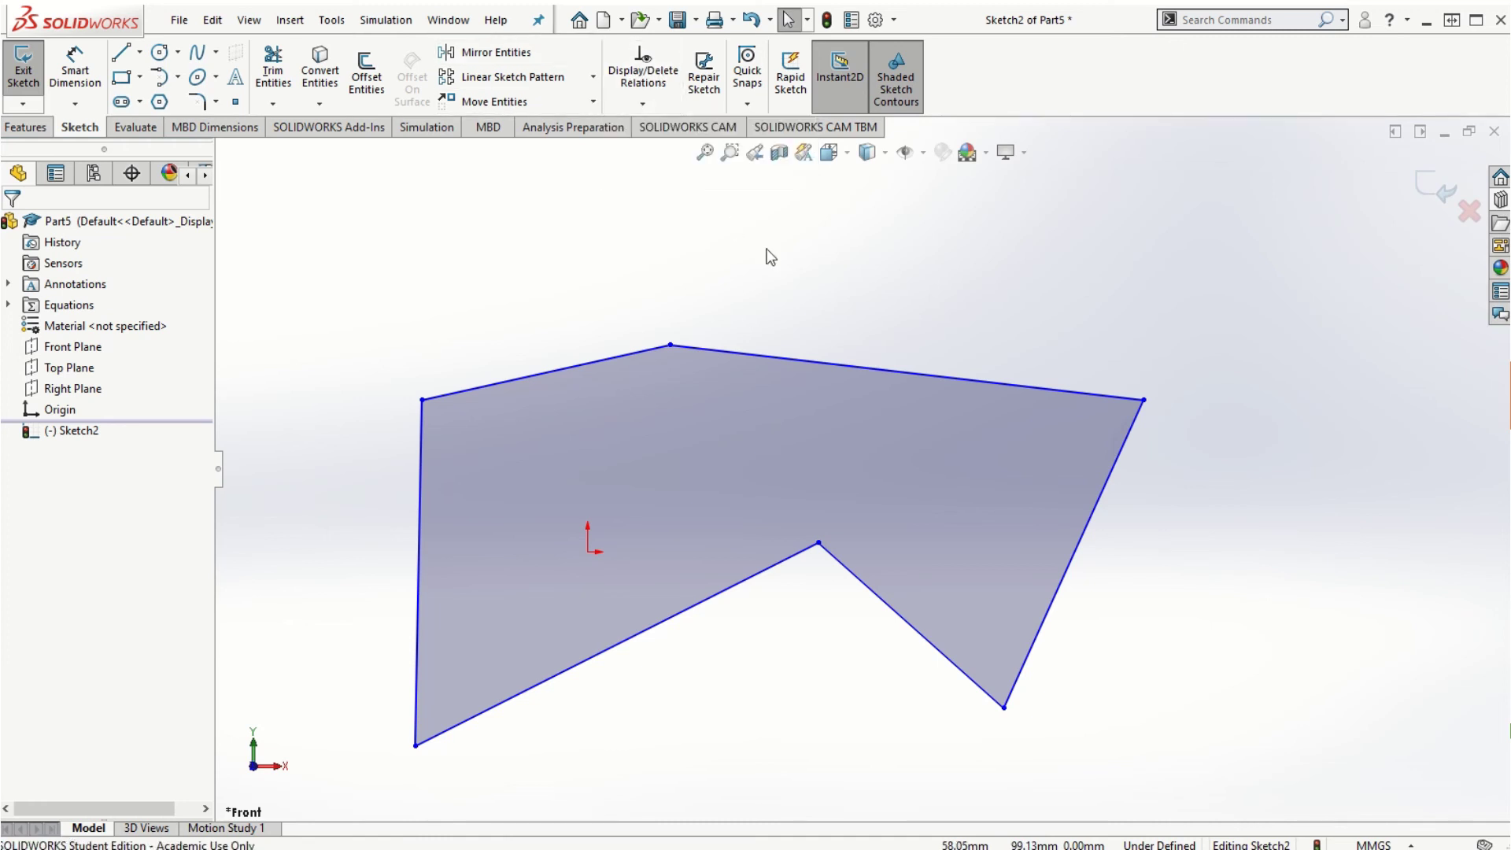
left_click(422, 400)
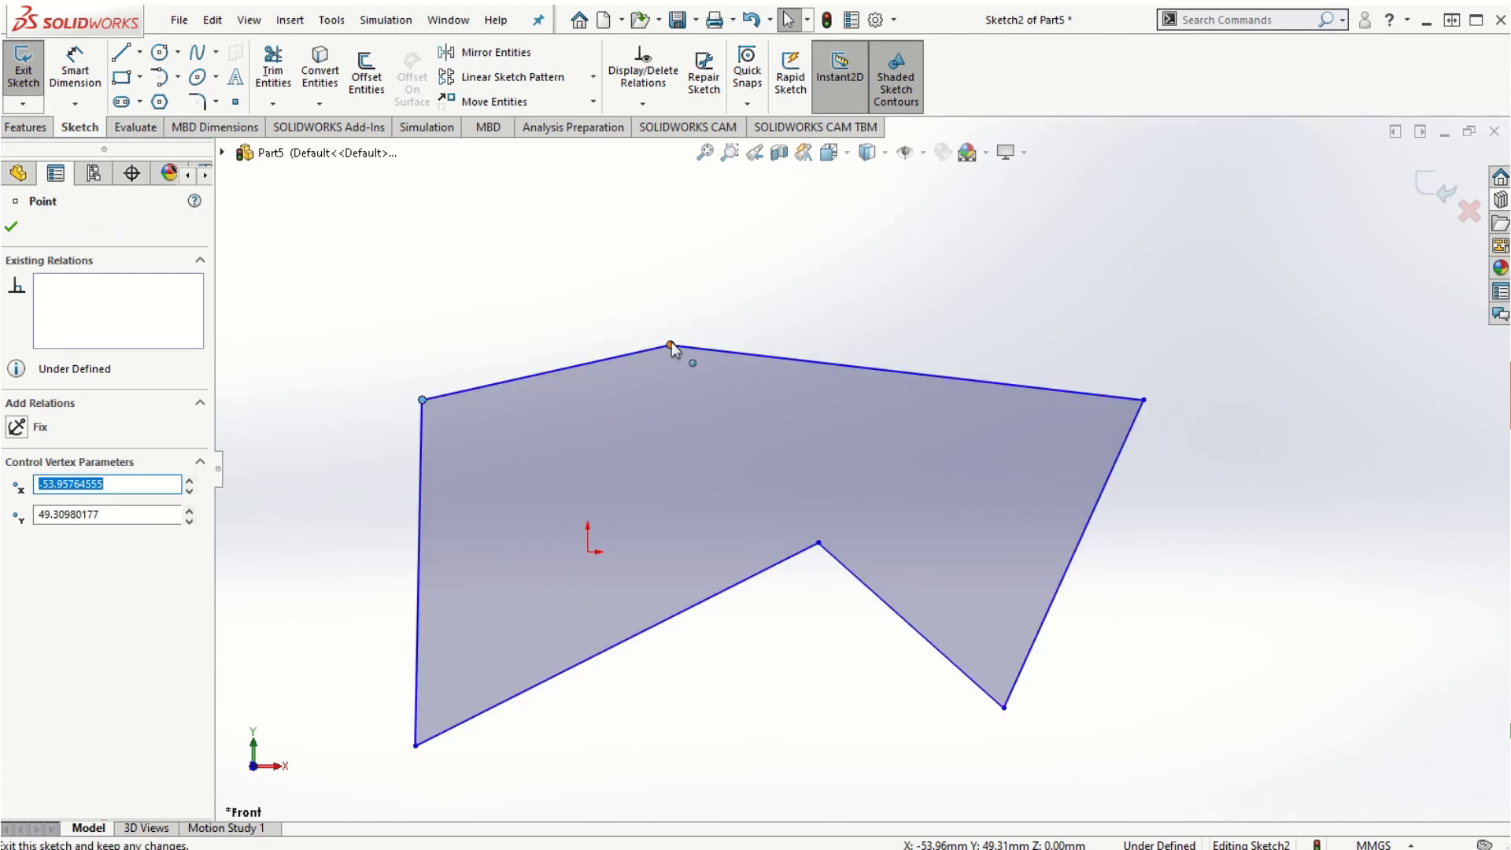
left_click(671, 345, "ctrl")
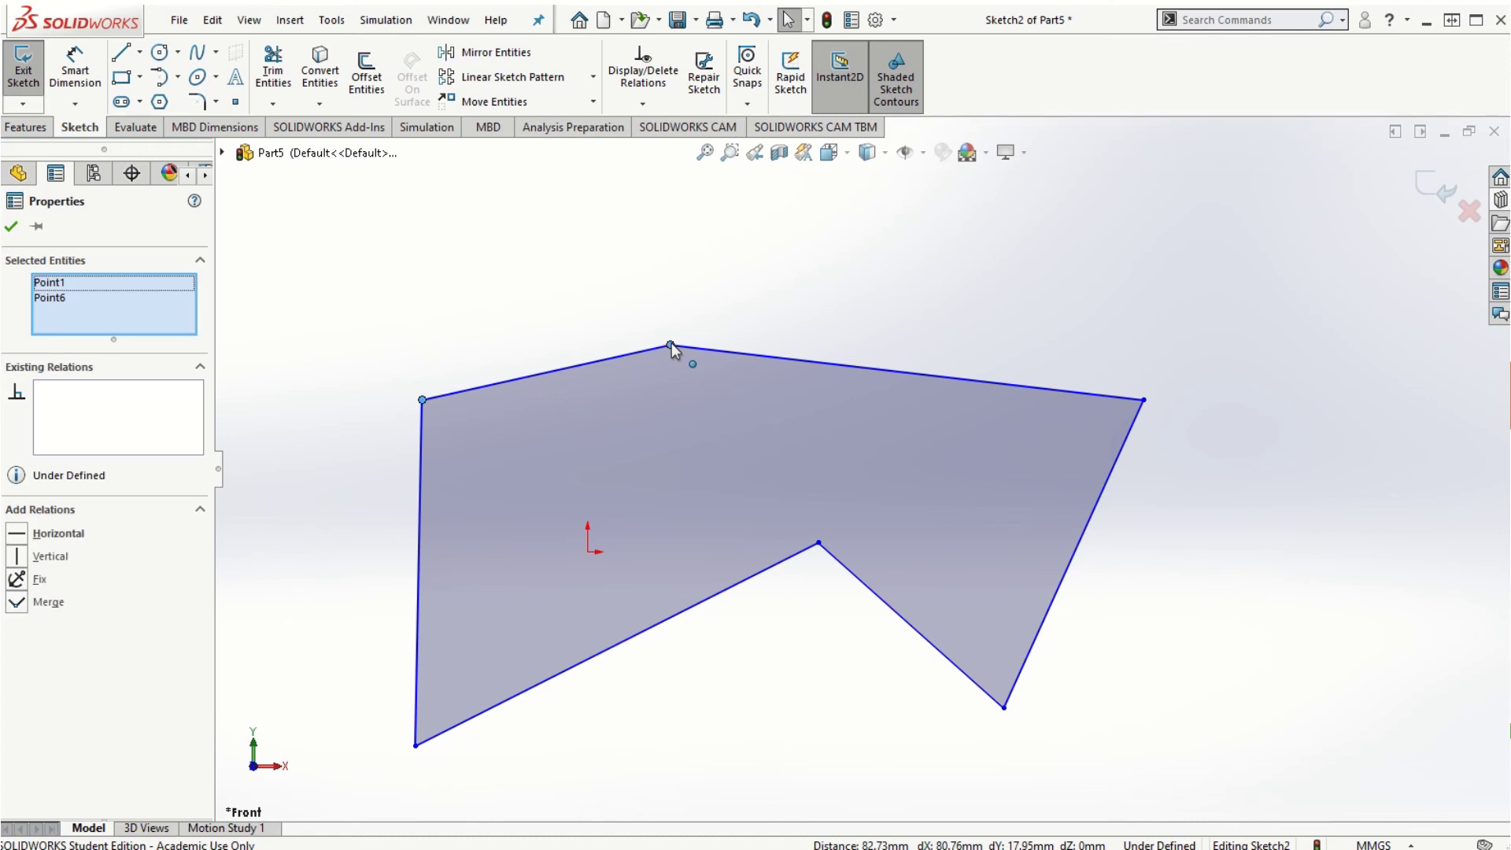
left_click(1145, 403, "ctrl")
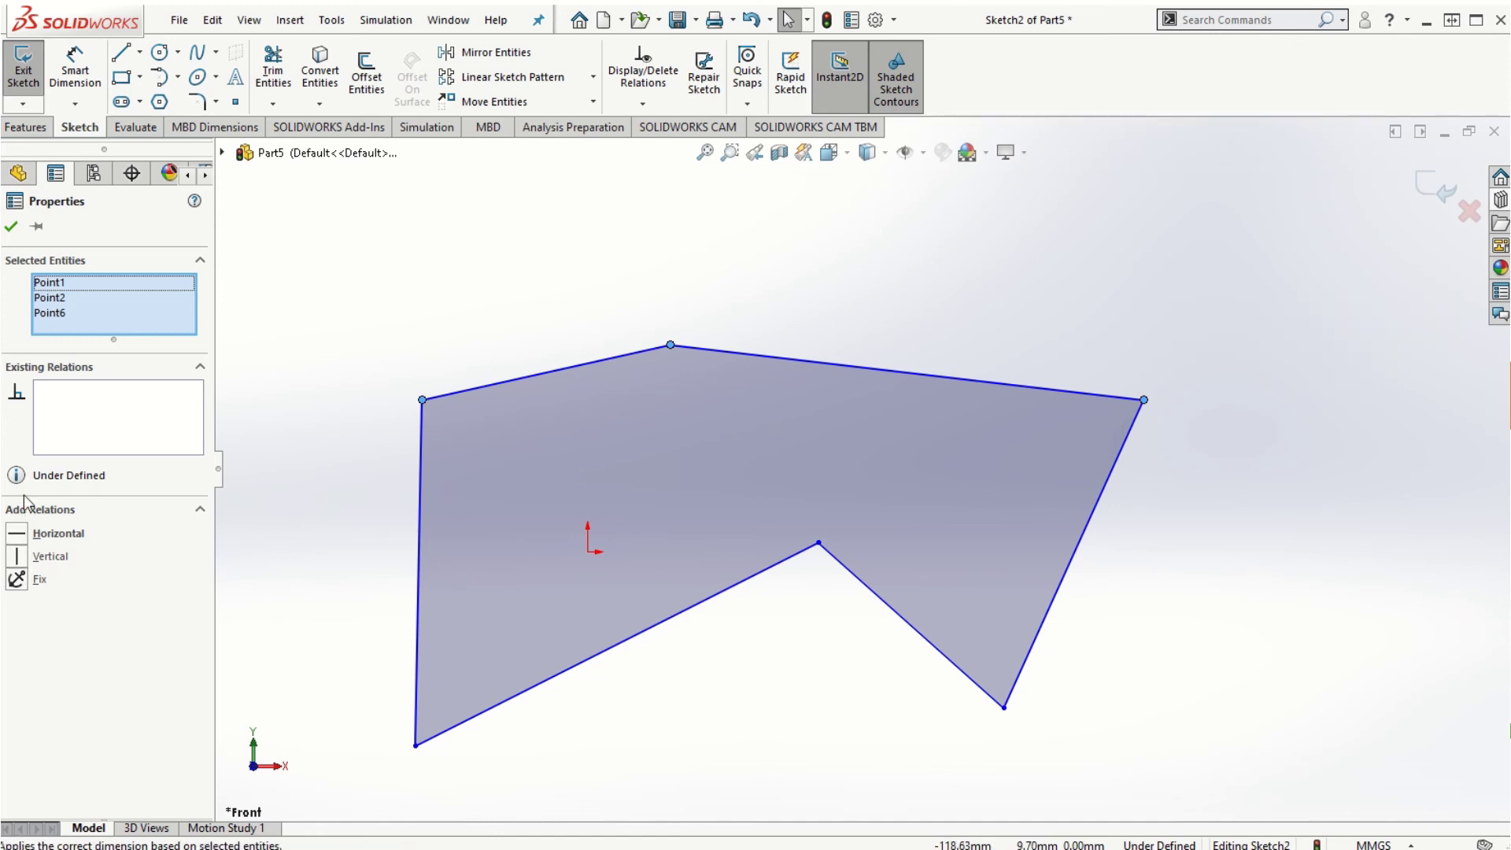
left_click(254, 436)
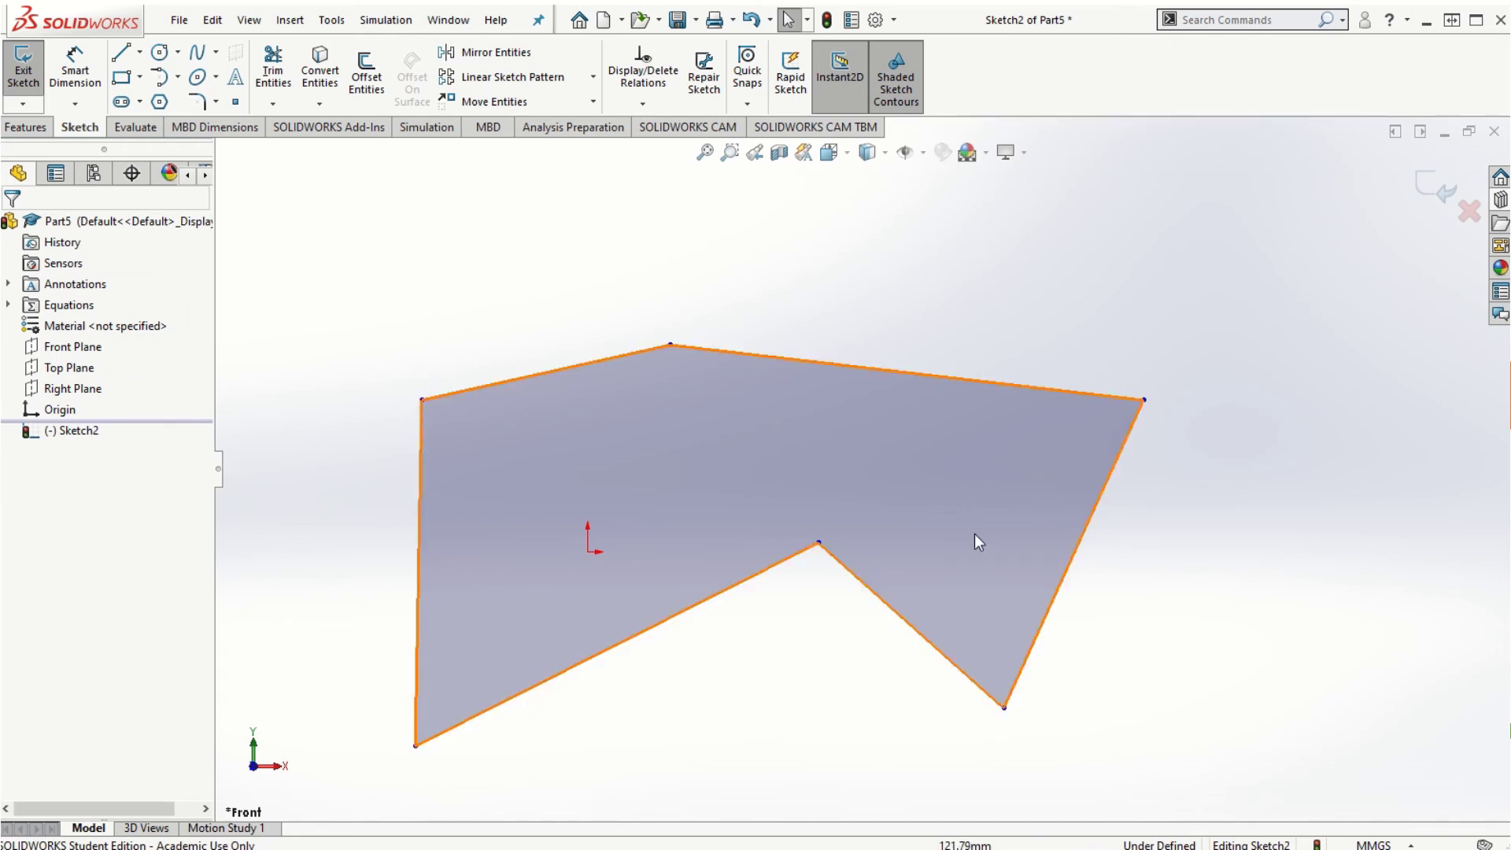
Step: Add a vertical relation to the outline's slanted right edge
left_click(1106, 486)
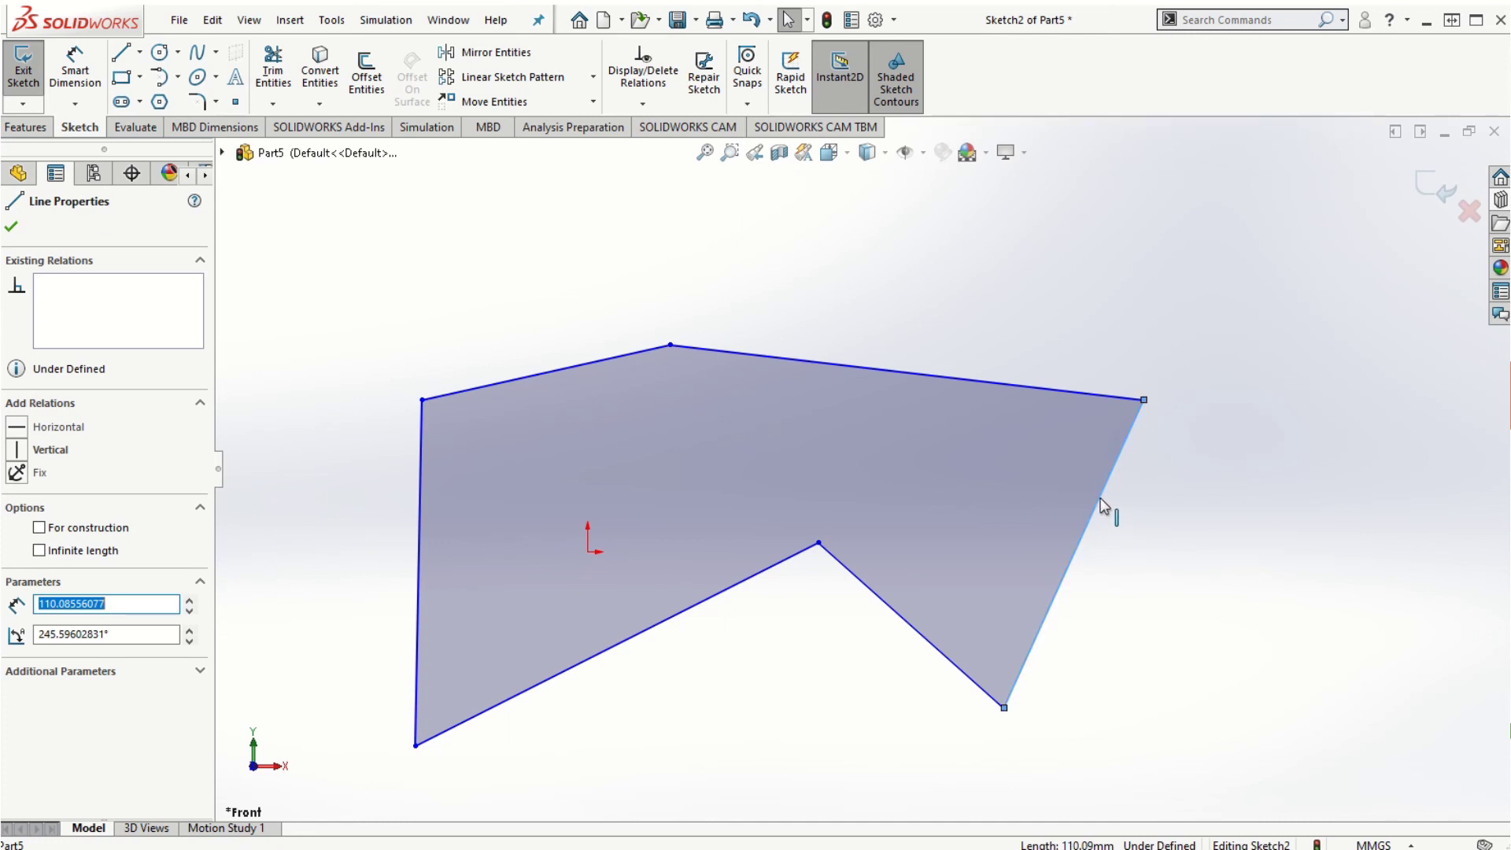
left_click(1259, 529)
left_click(1097, 502)
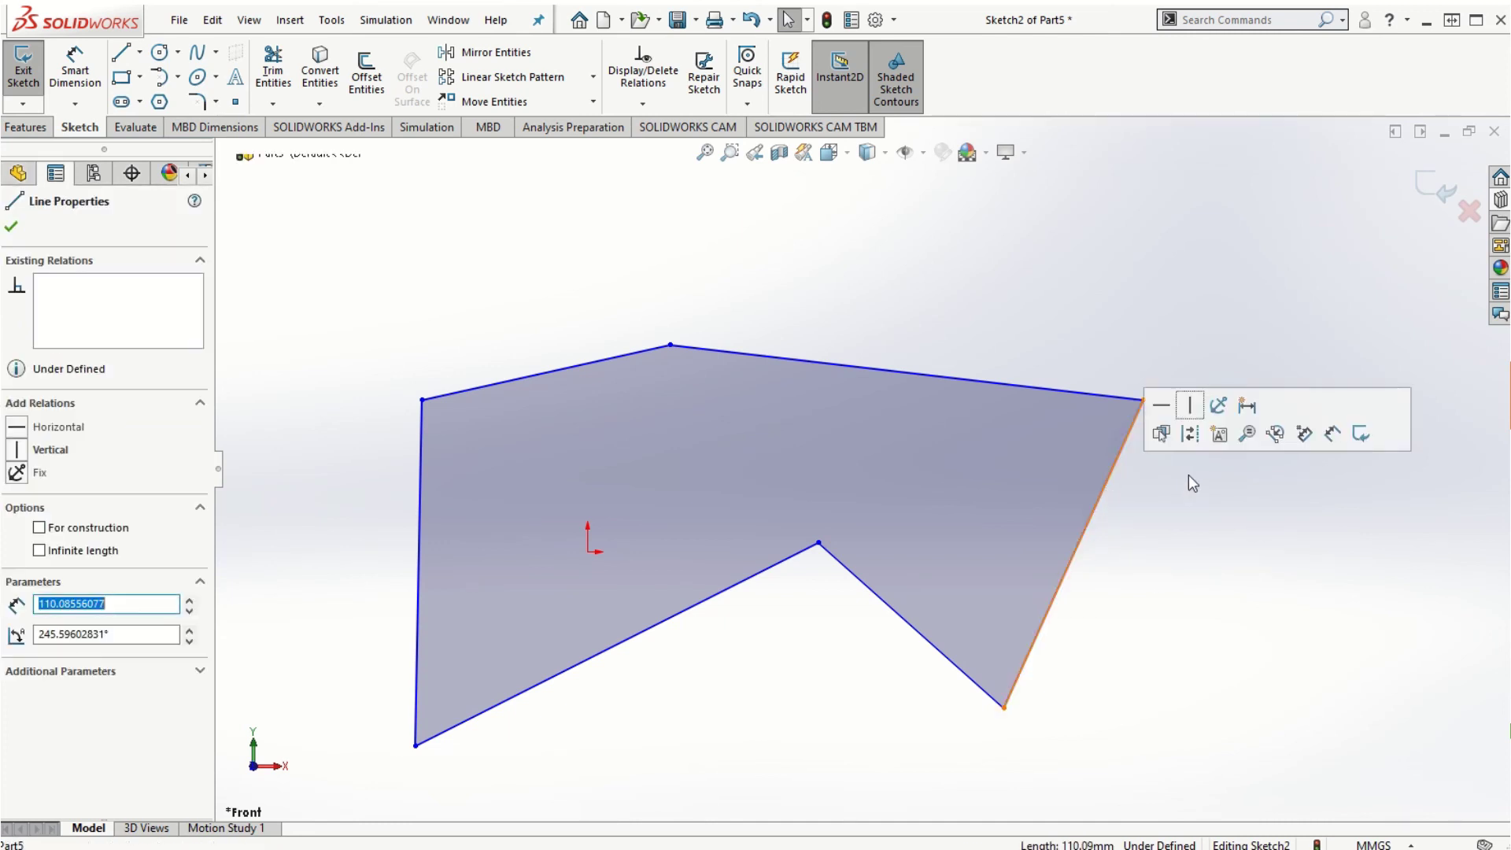
left_click(1191, 408)
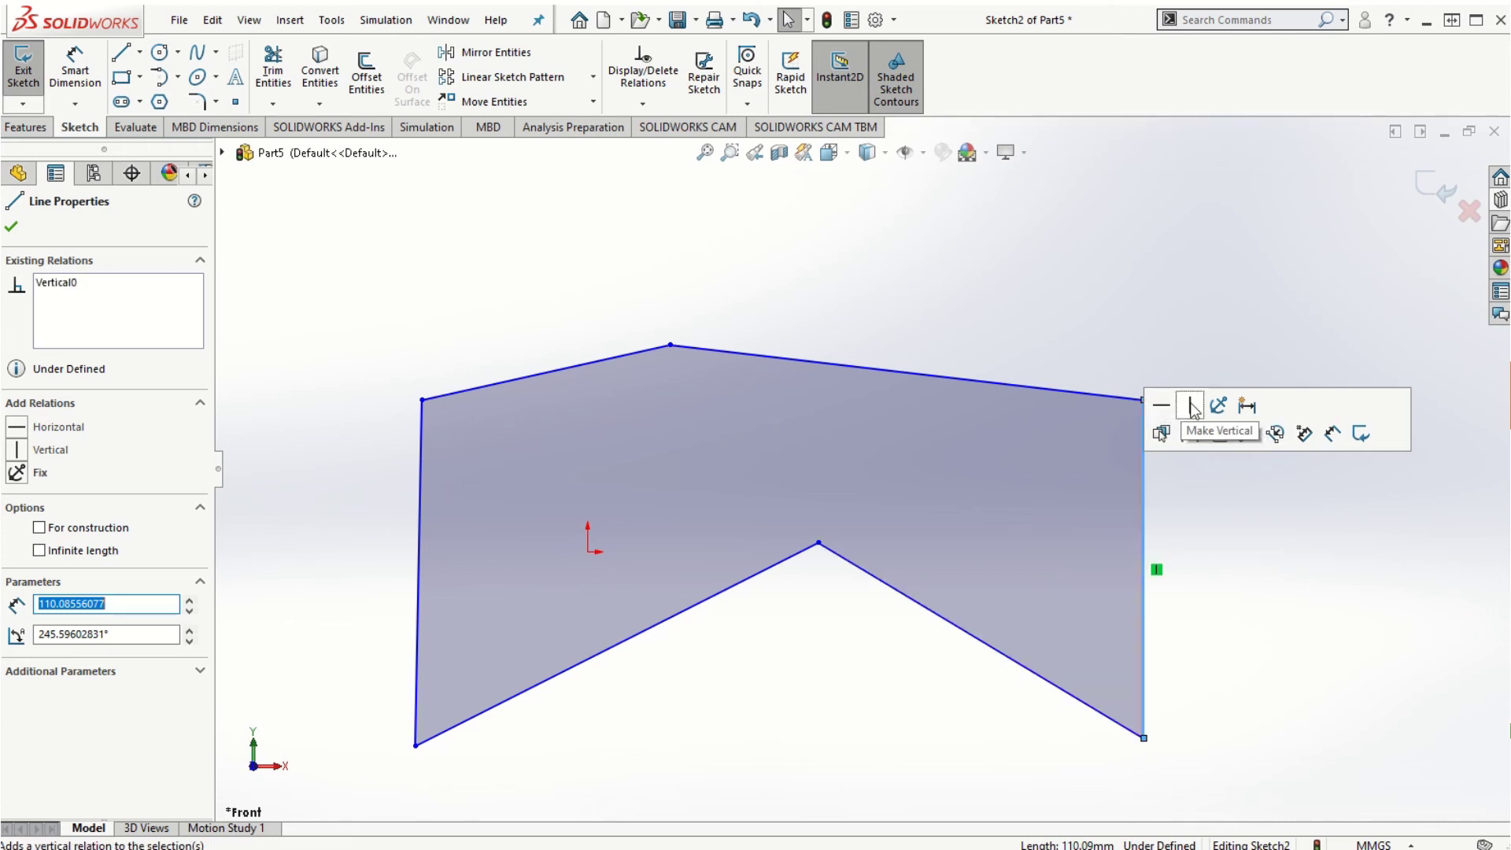
key("Escape")
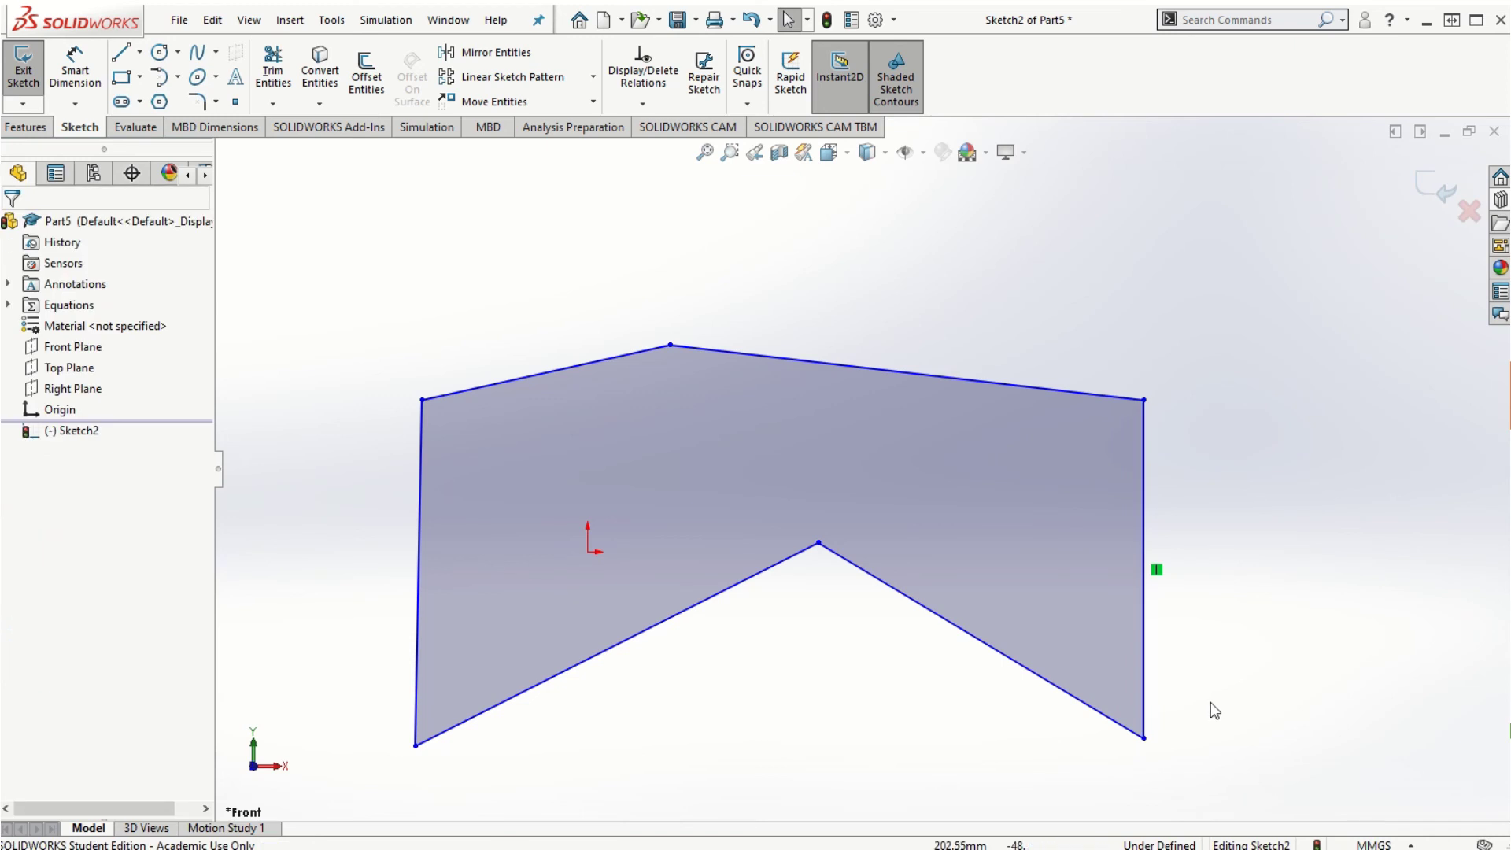
Step: Add a vertical relation between the outline's top vertex and the inner vertex of the lower notch
left_click(671, 346)
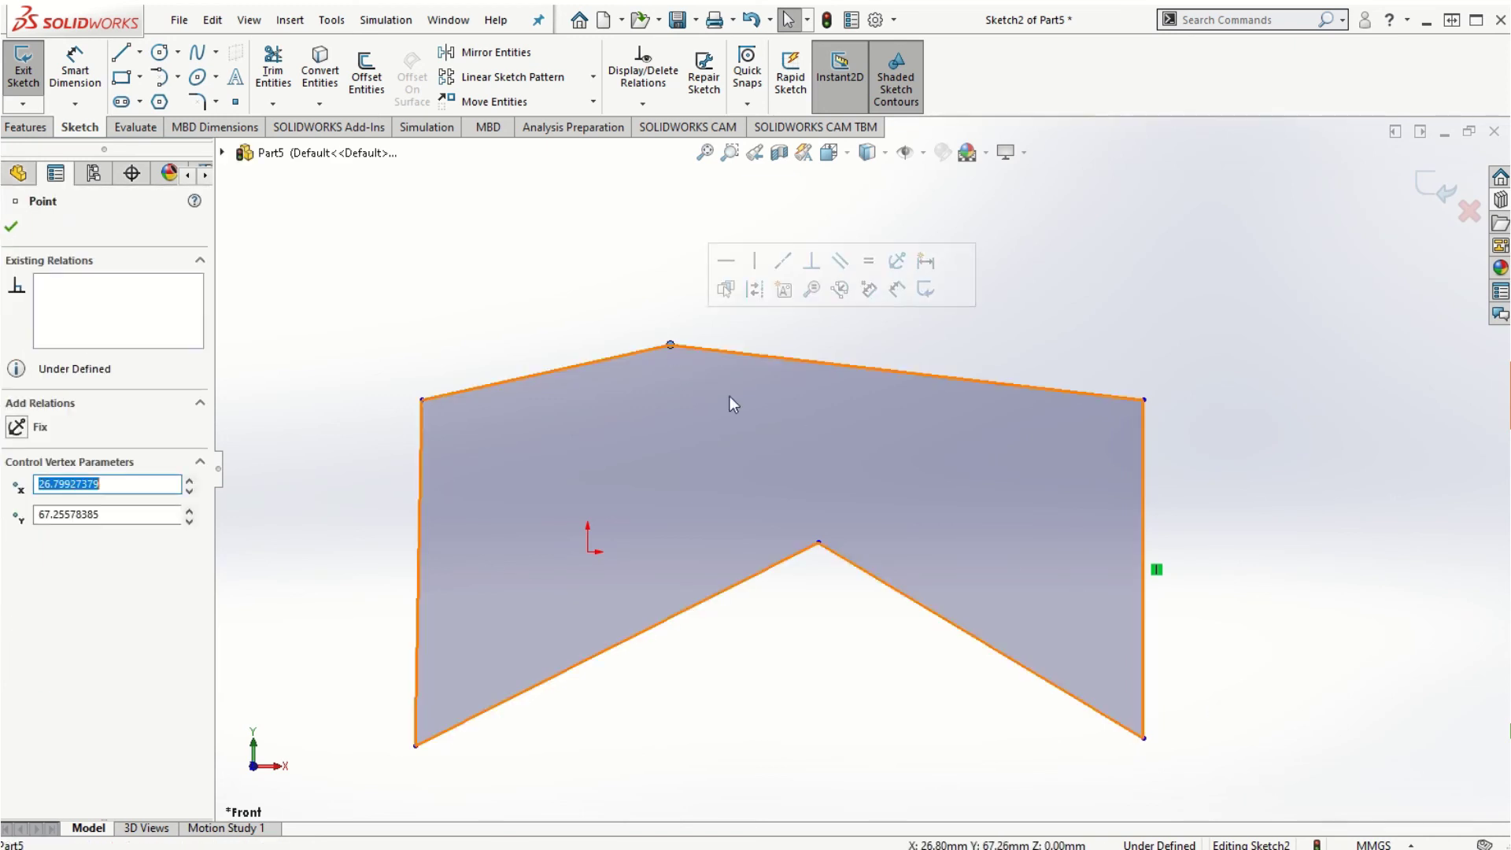
left_click(819, 543, "ctrl")
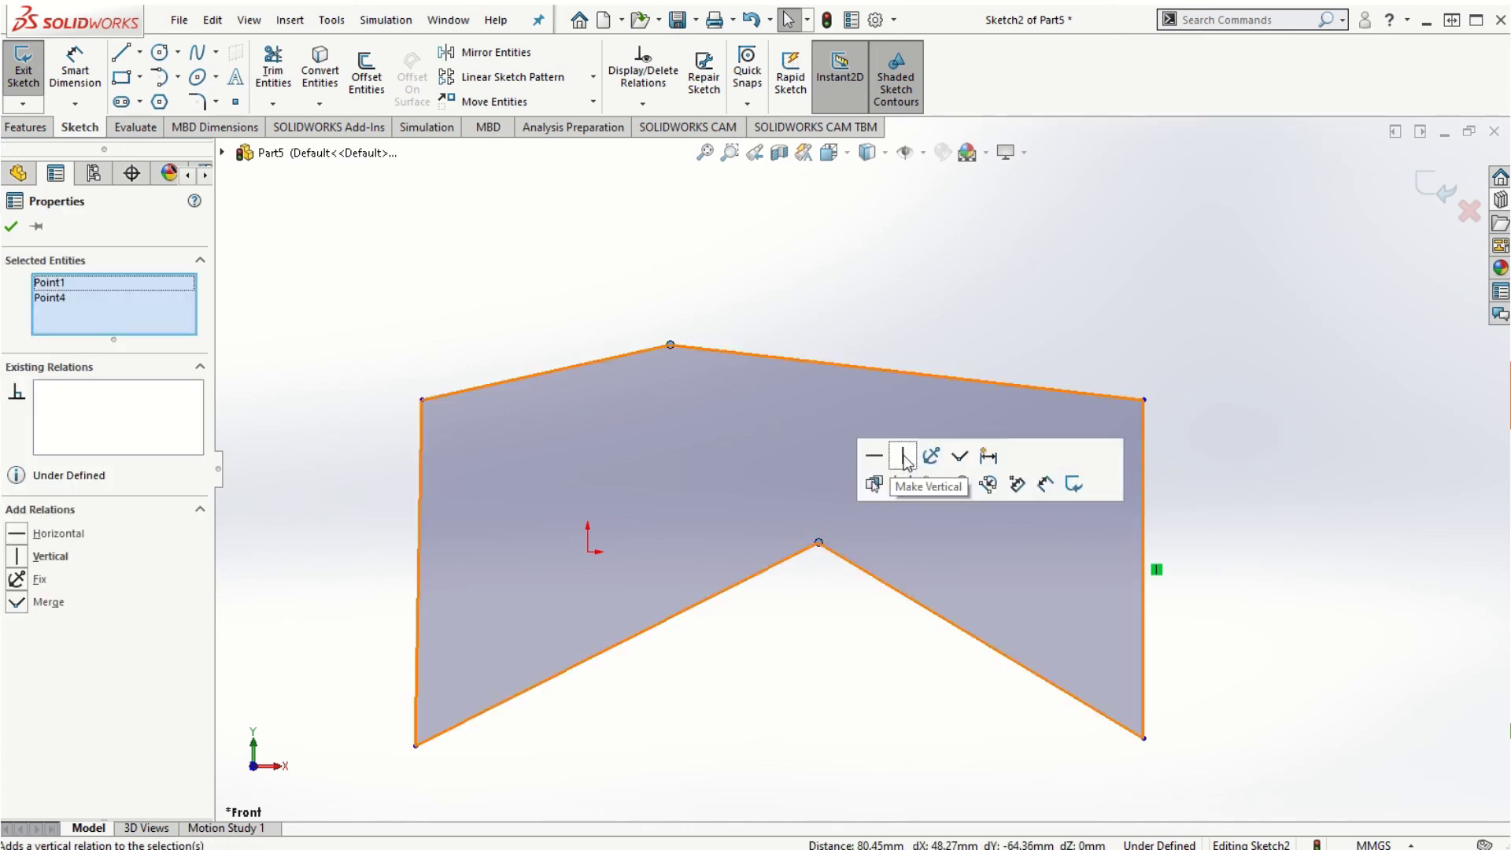
left_click(903, 456)
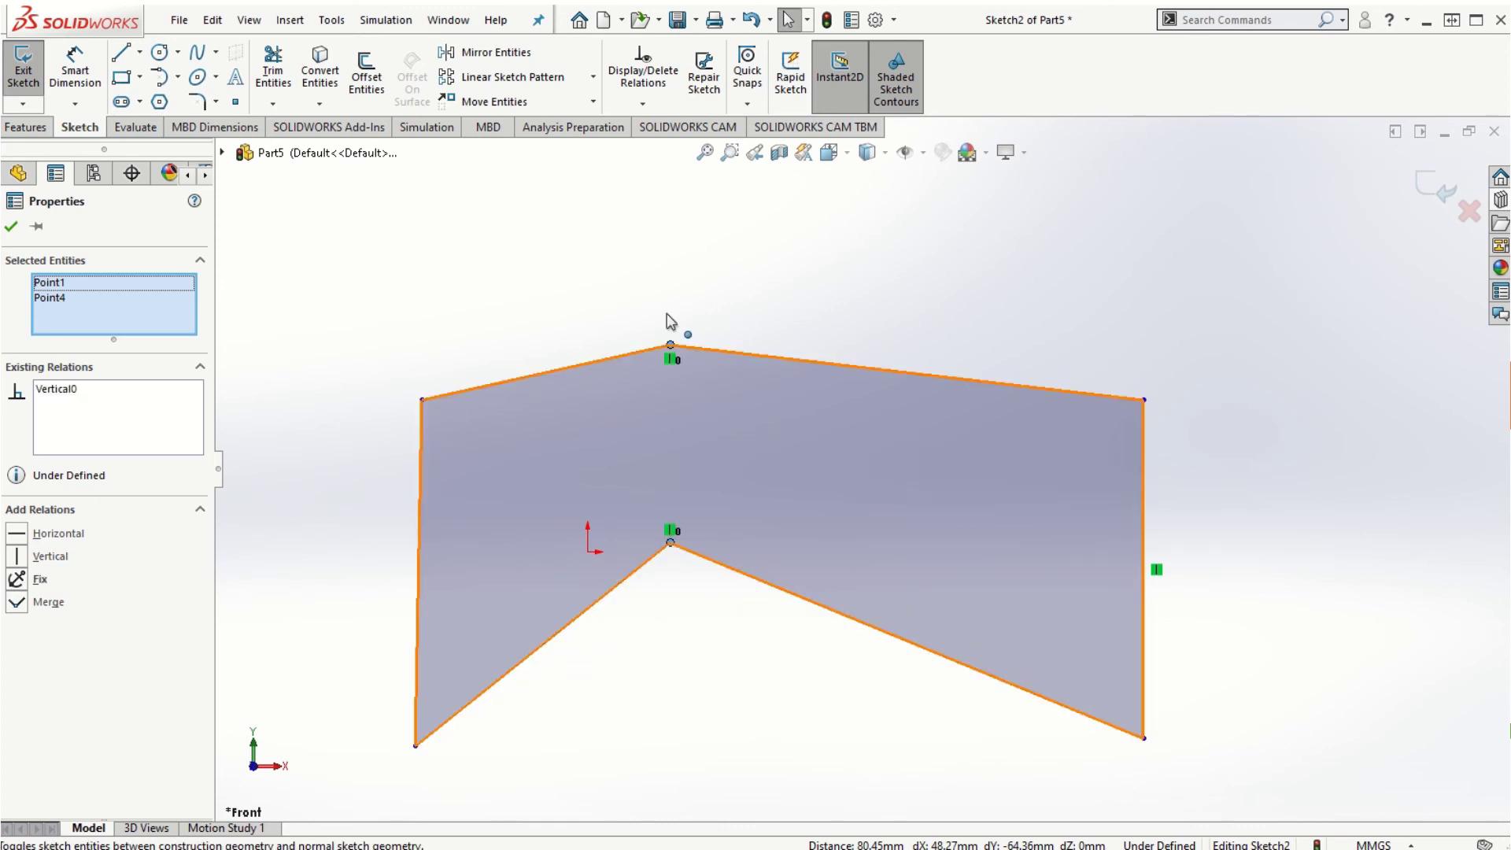
left_click(684, 682)
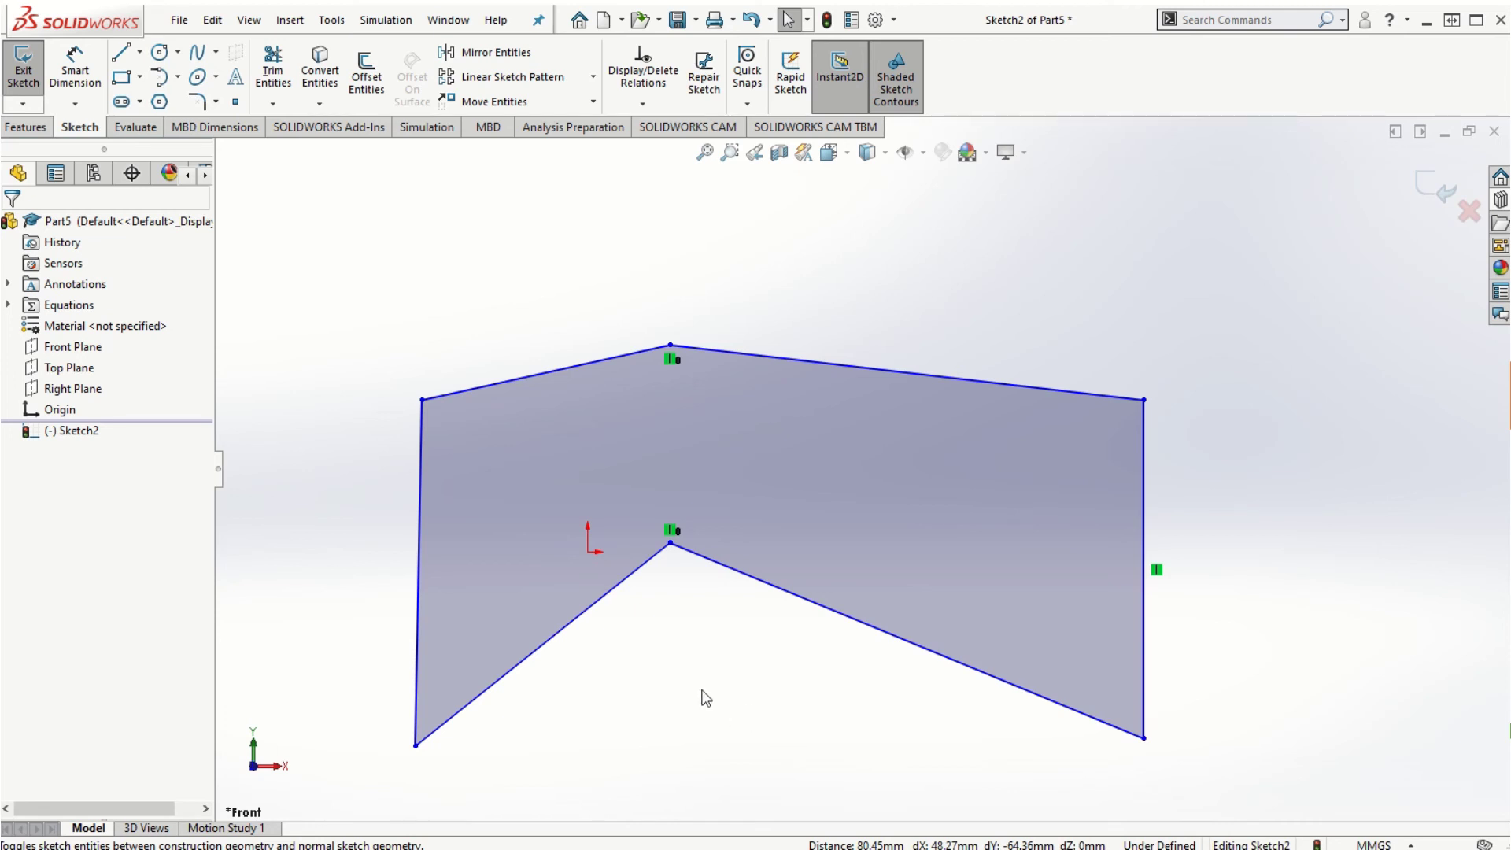
Step: Try a collinear relation between the outline's short upper-left edge and its left edge, and undo it
left_click(451, 391)
left_click(421, 442, "ctrl")
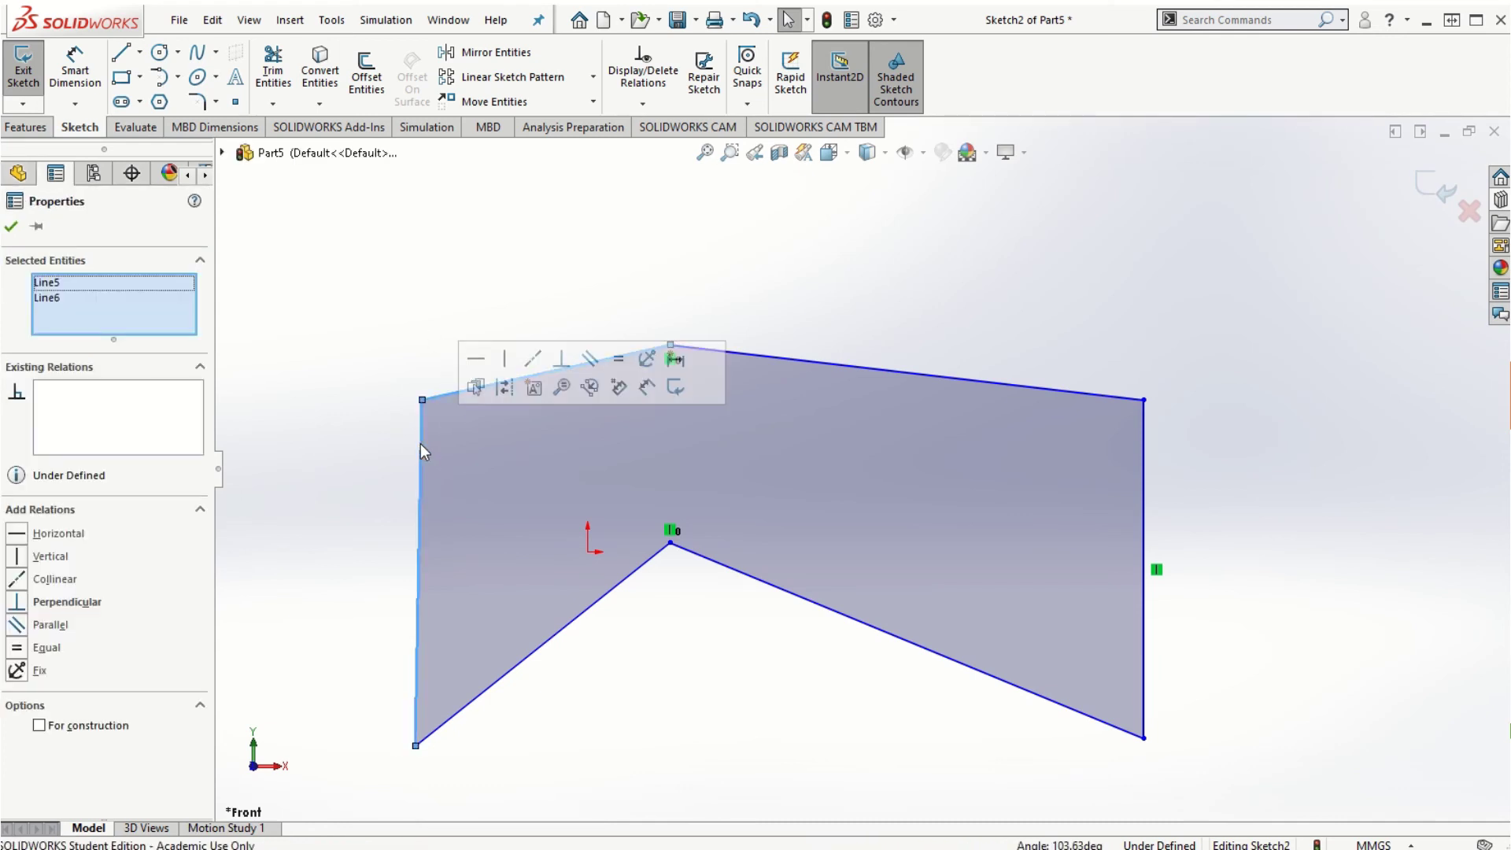
left_click(533, 360)
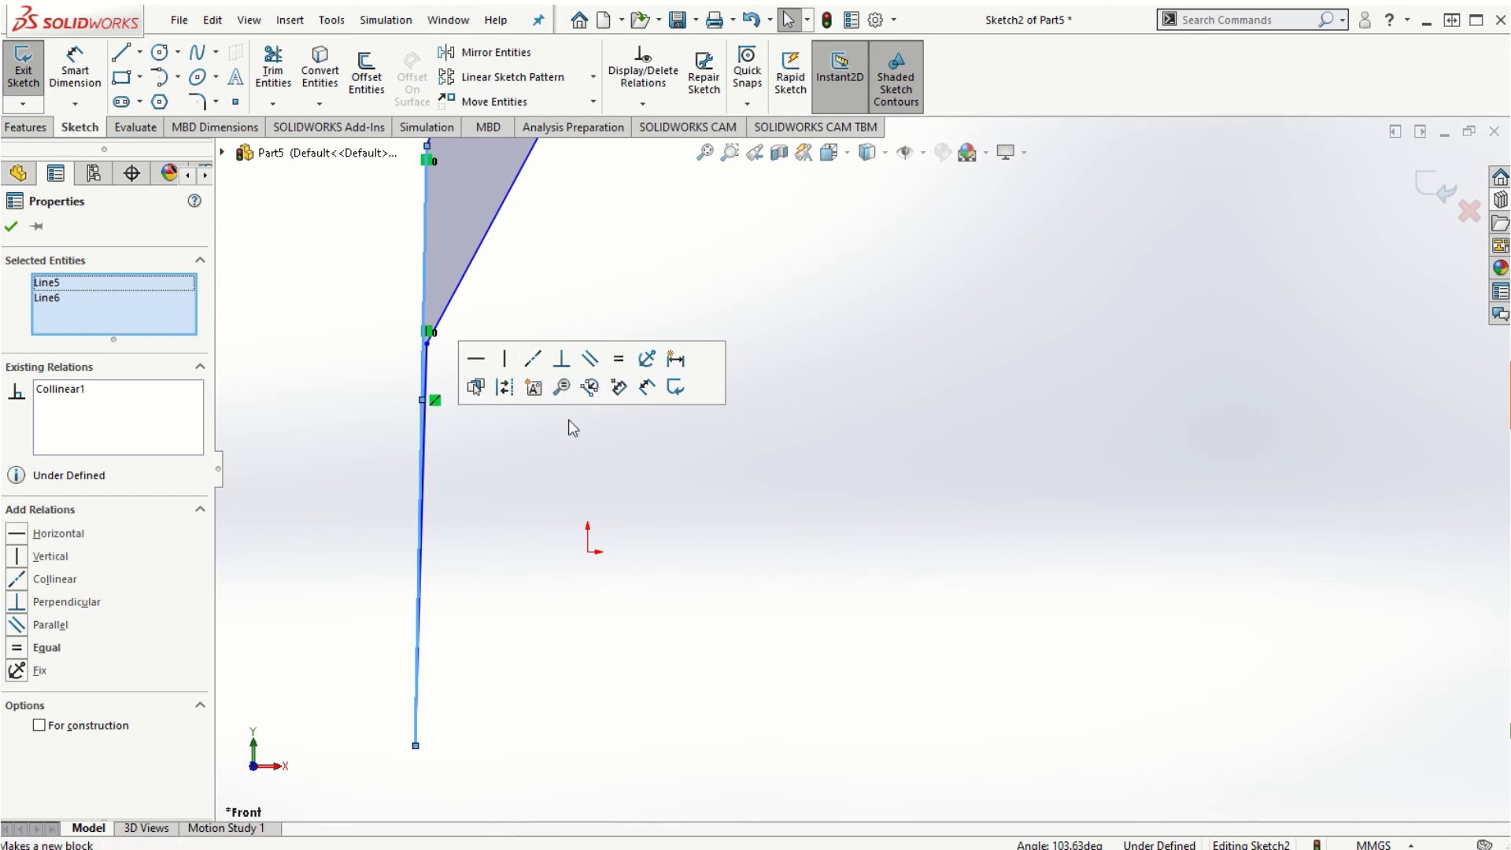
key("ctrl+z")
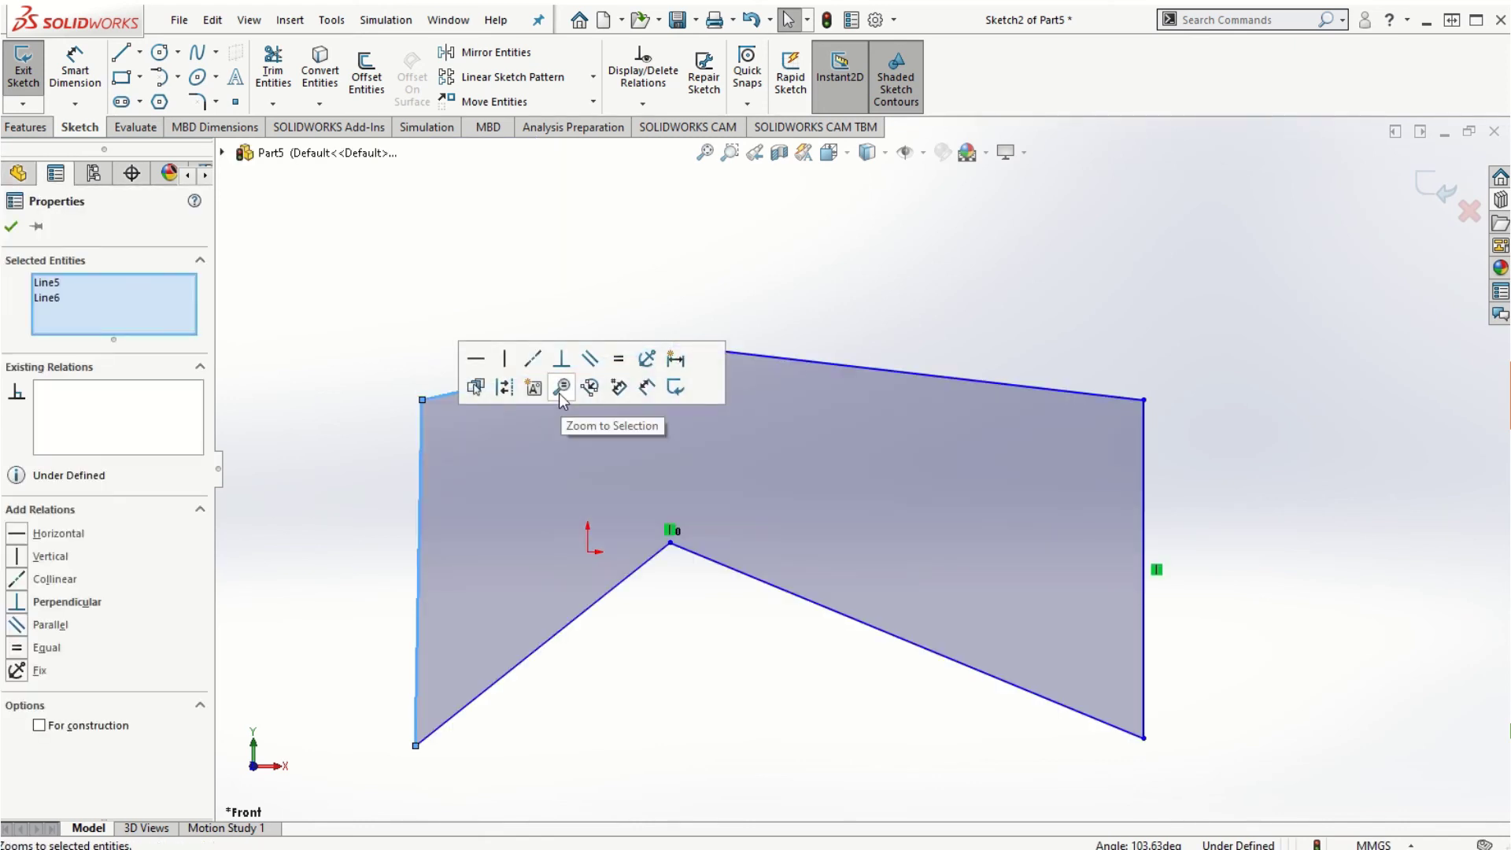
Step: Make the short upper-left edge and the left edge perpendicular, and fit the outline in view
left_click(563, 366)
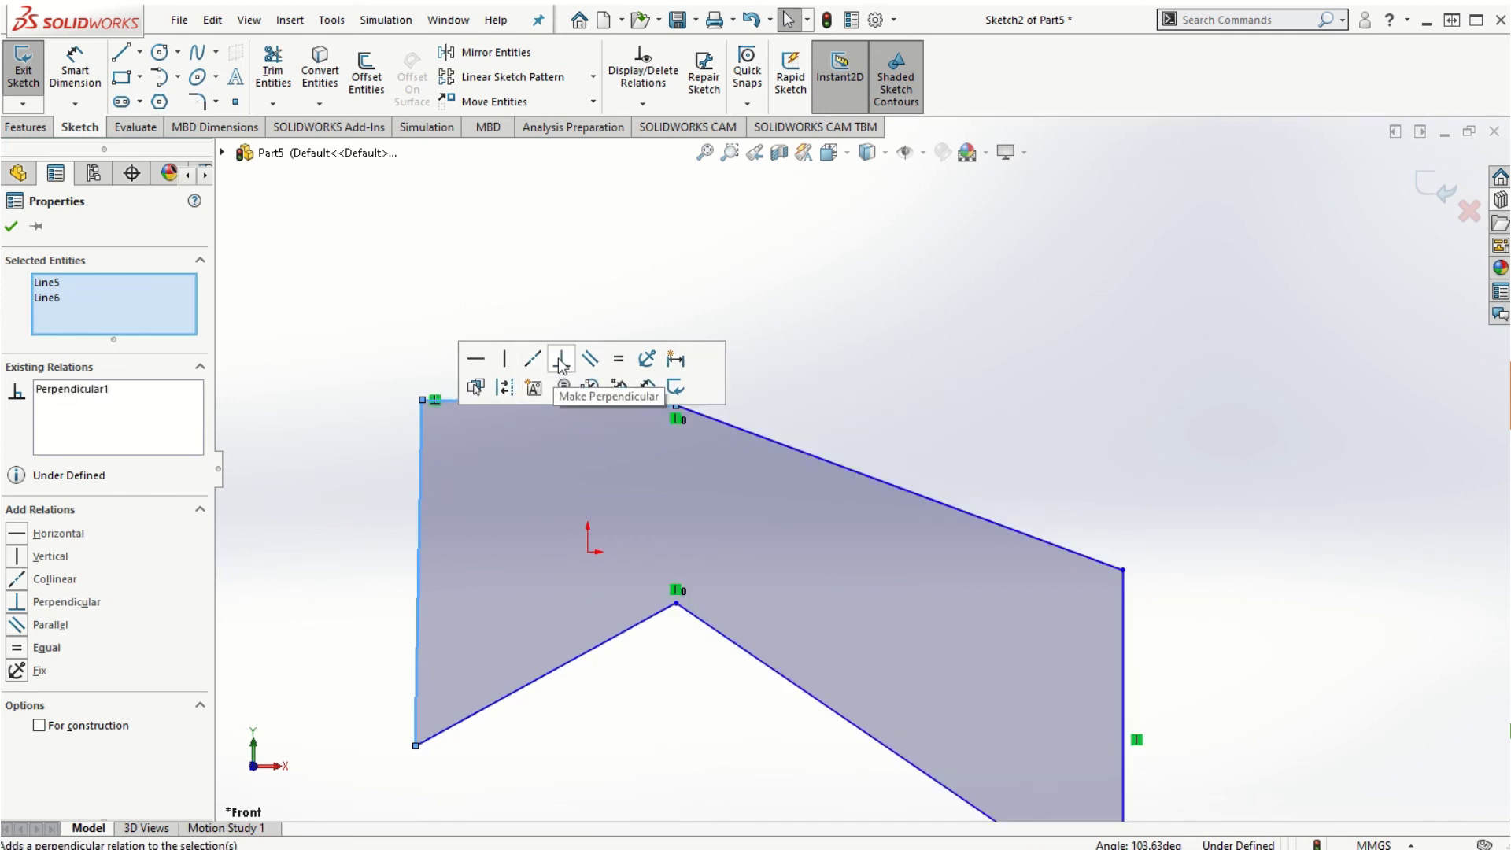
left_click(645, 743)
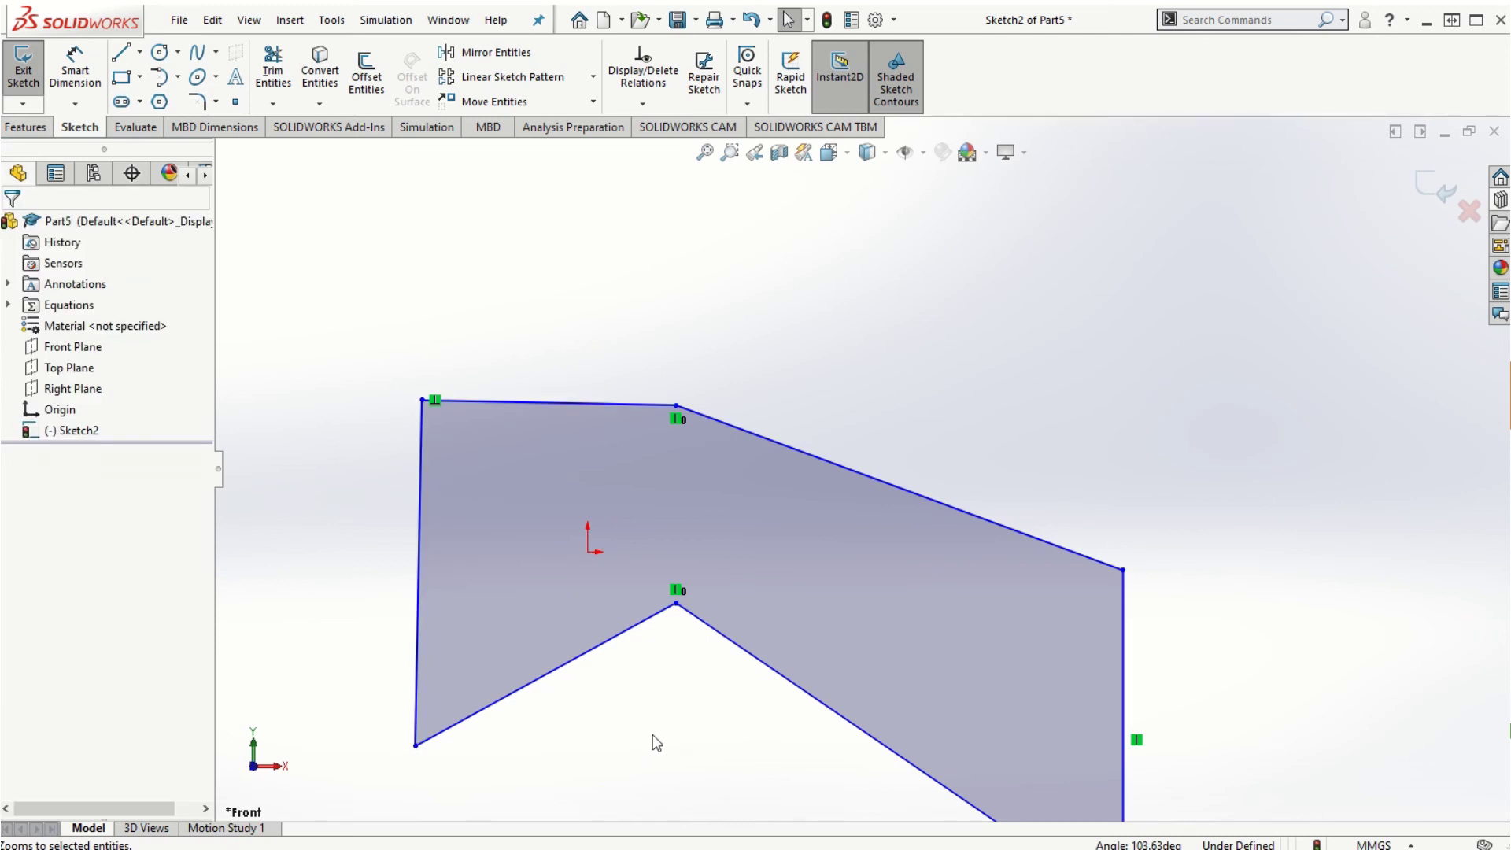
key("f")
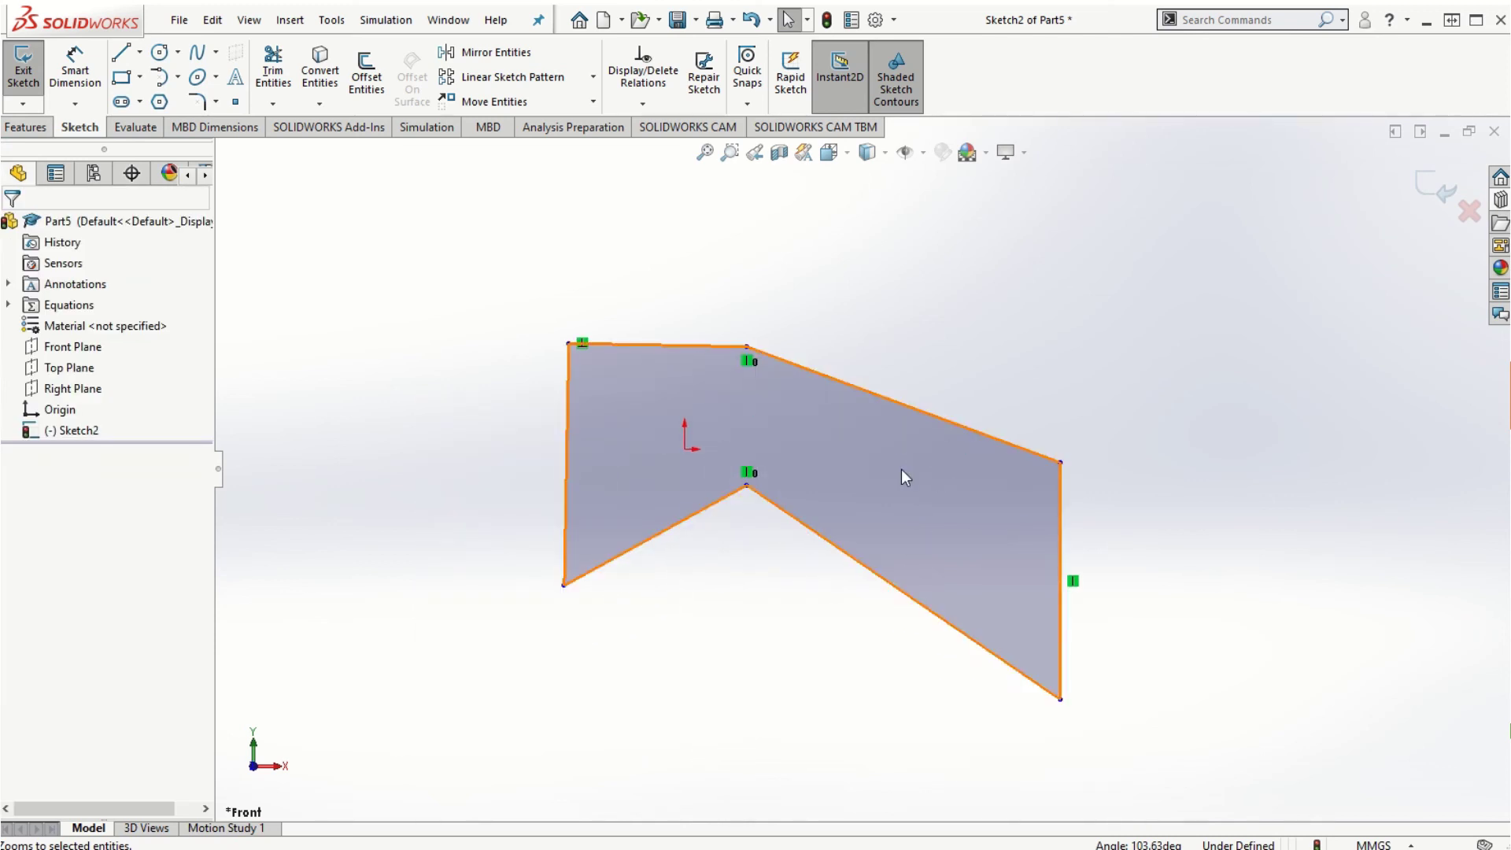
Step: Make the outline's long sloping upper-right edge and the lower-right edge below it parallel
left_click(900, 403)
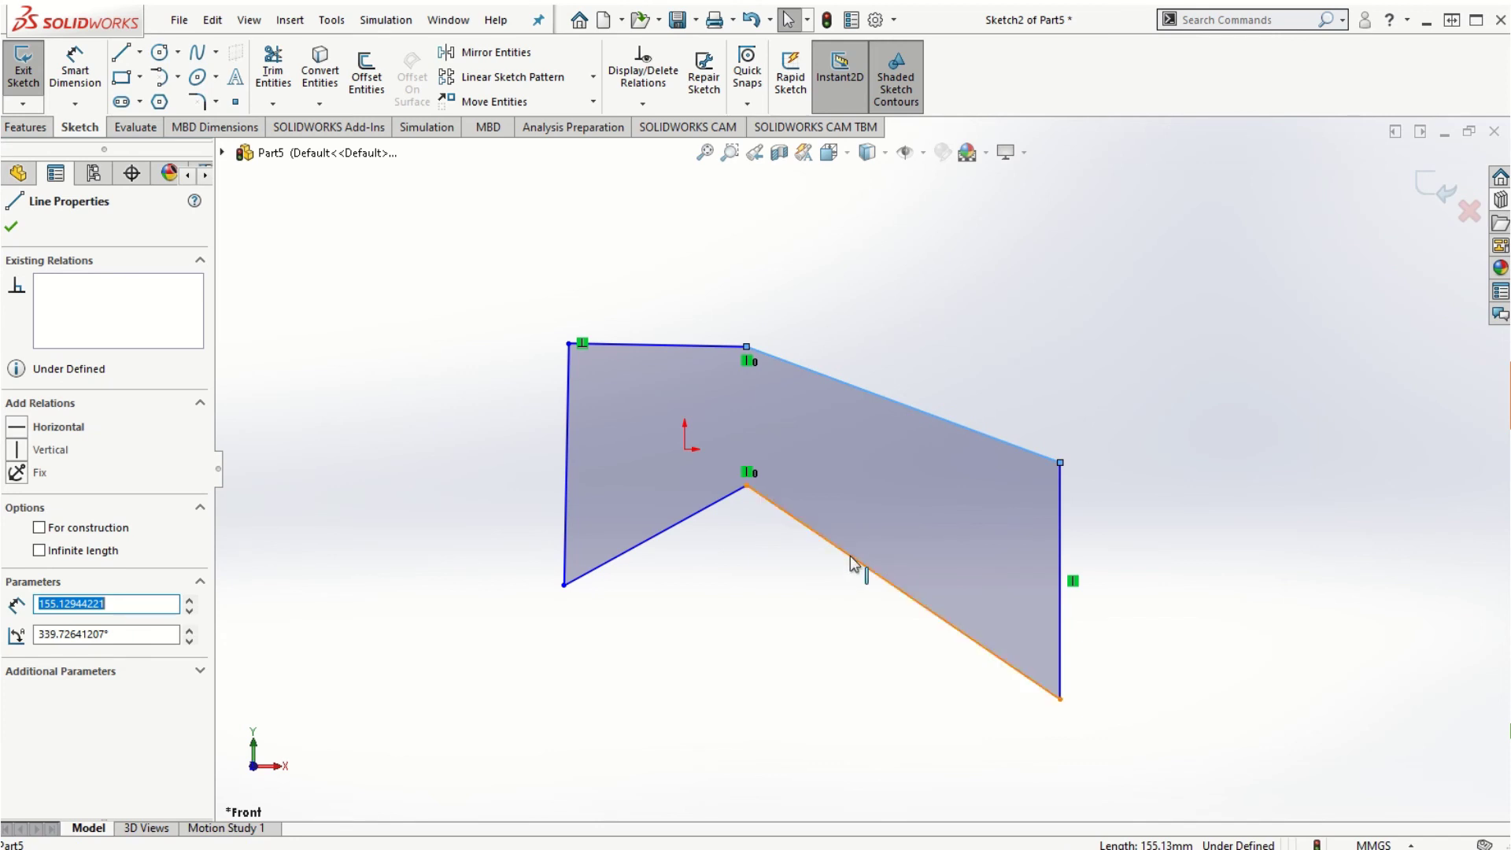
left_click(850, 562, "ctrl")
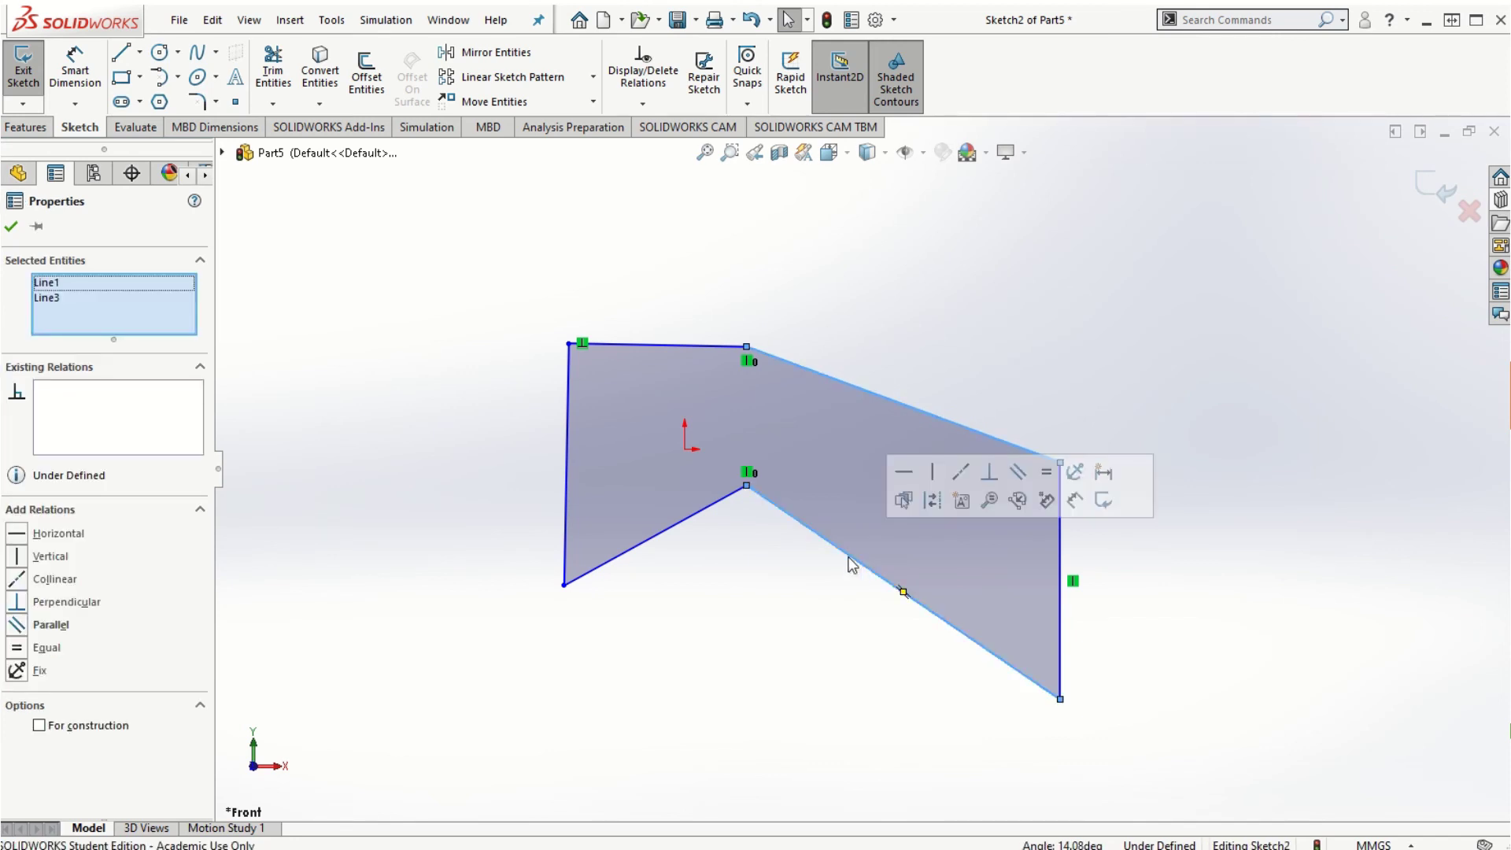
left_click(1018, 472)
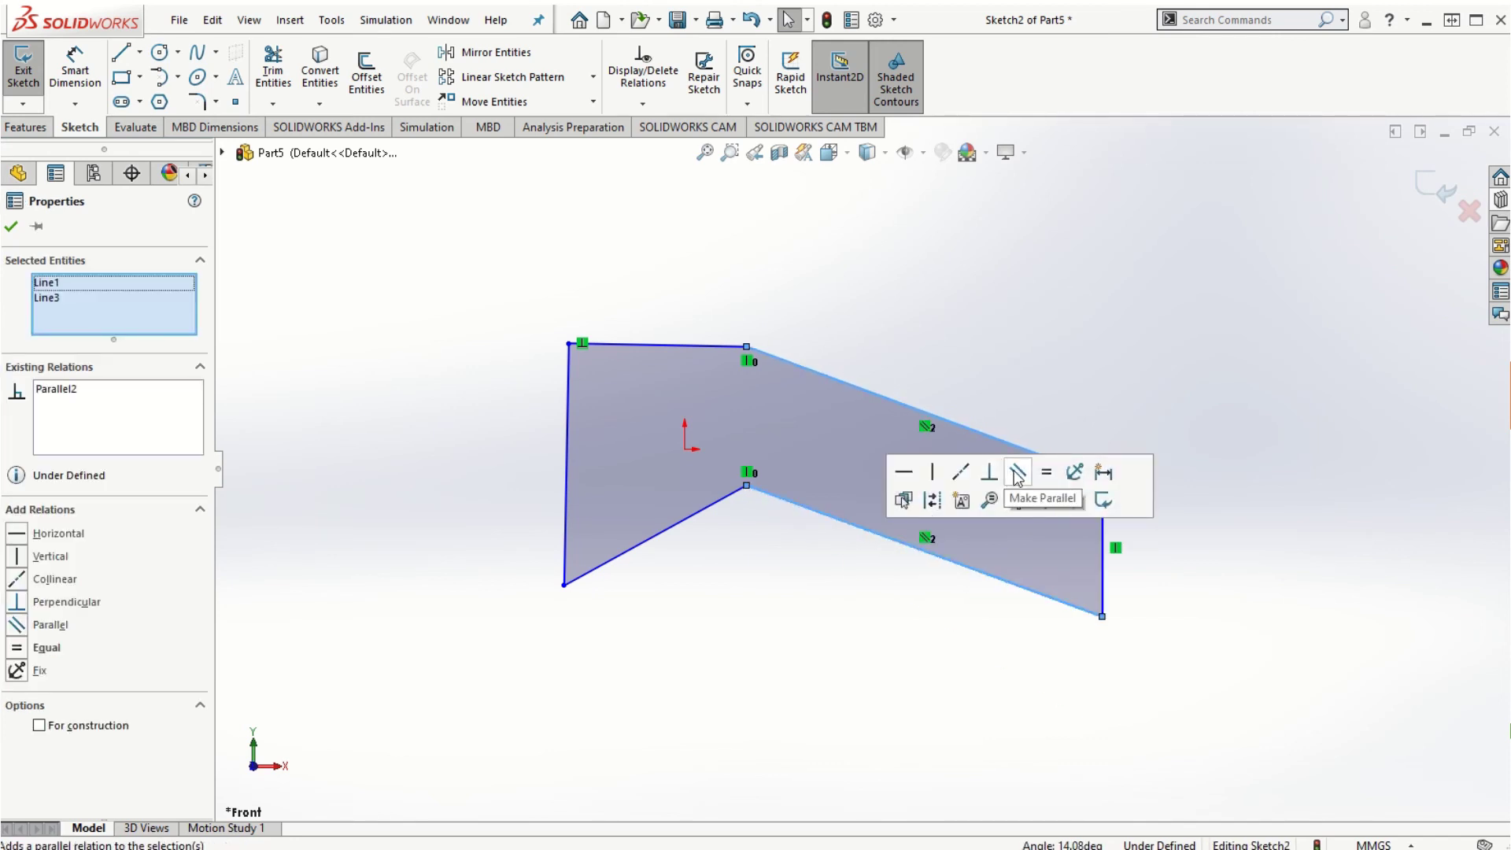
left_click(1020, 616)
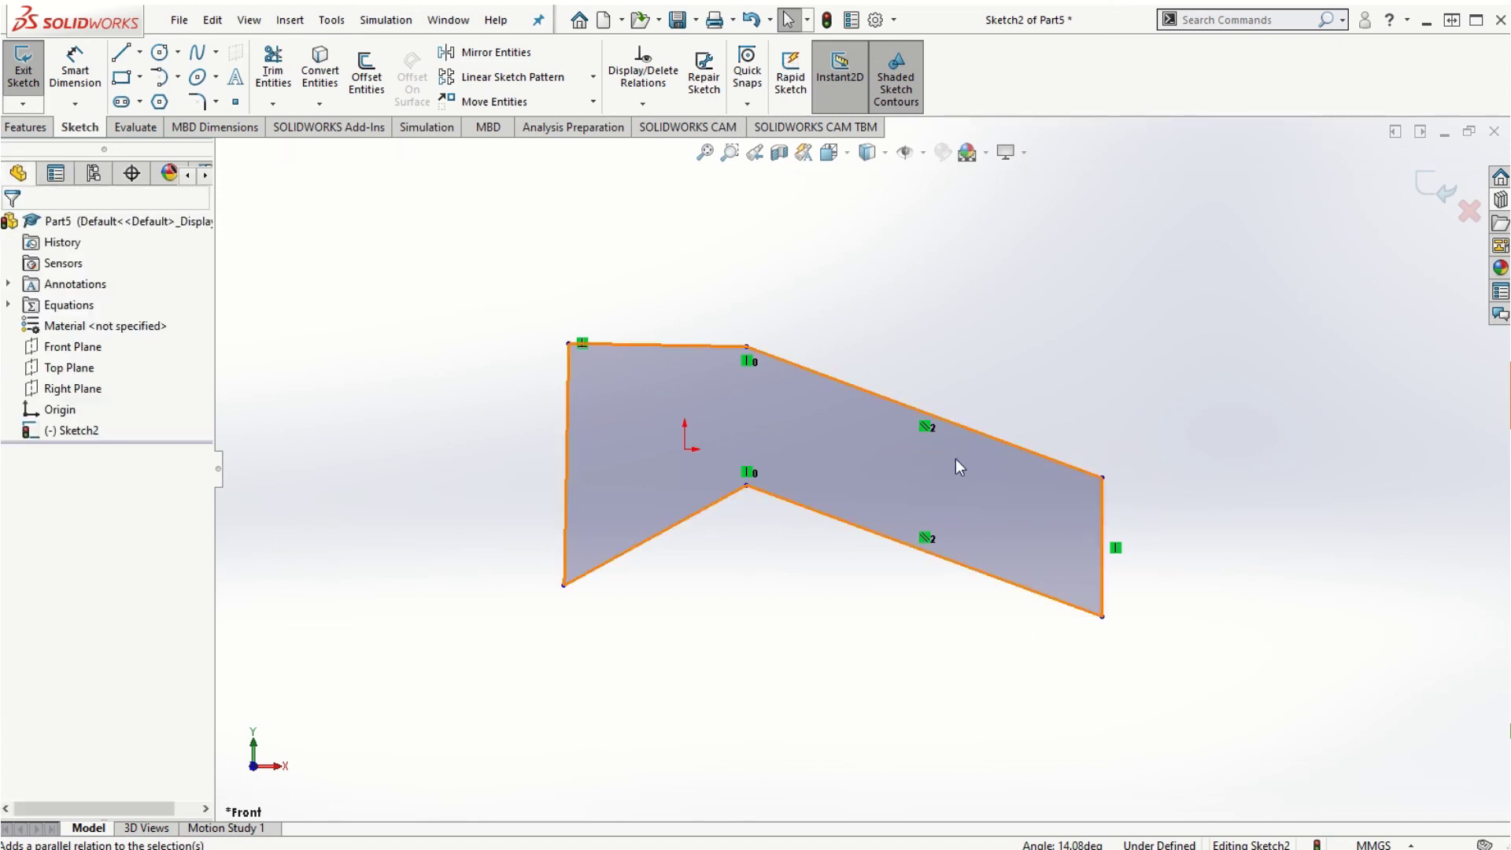
Step: Review all relations in the sketch one by one with Display/Delete Relations, checking which entities each belongs to
scroll(956, 460, "down", 3)
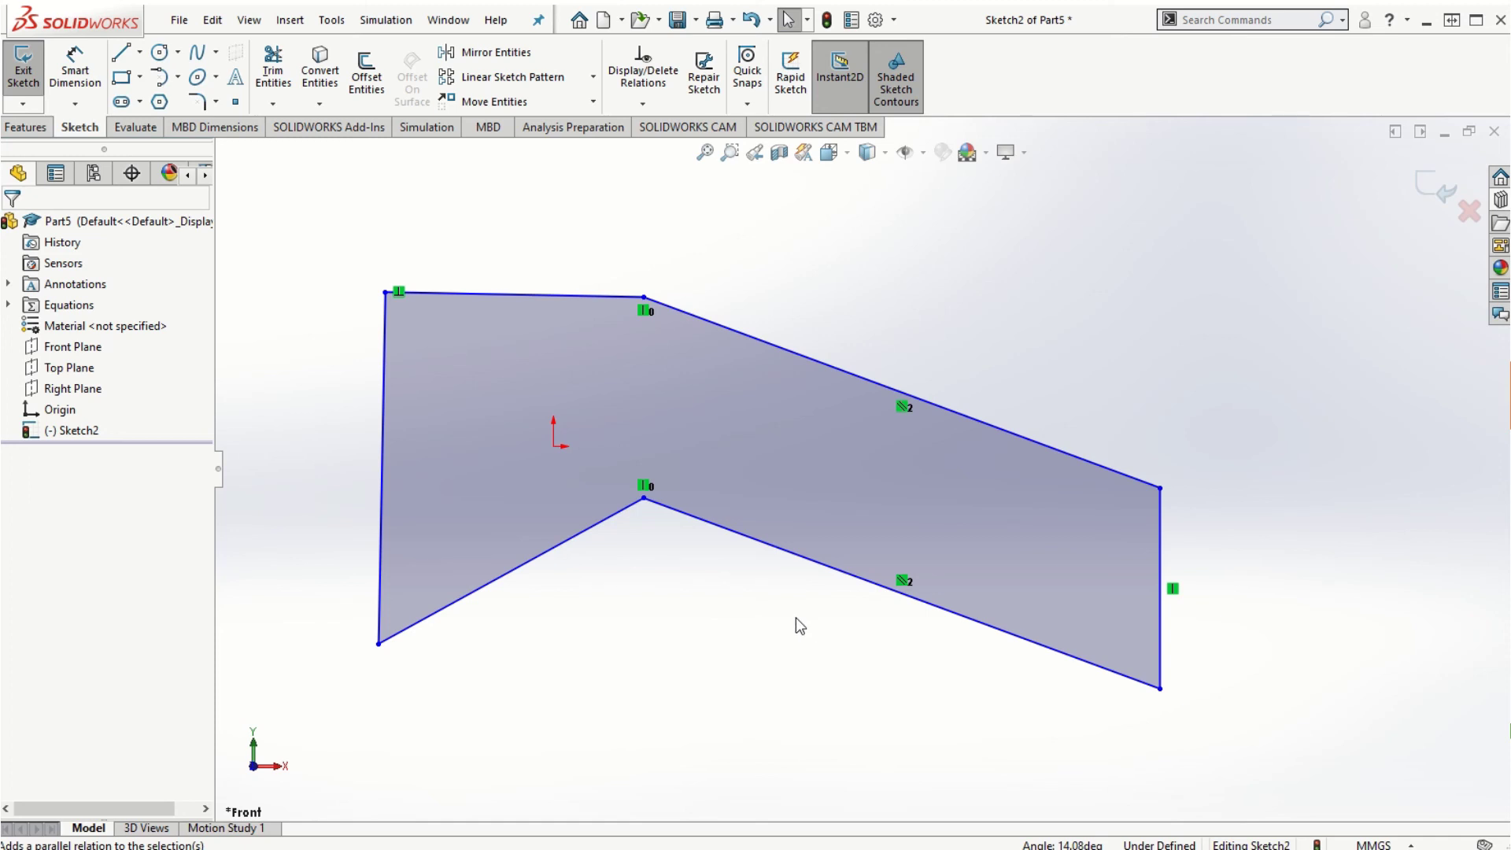
left_click(644, 72)
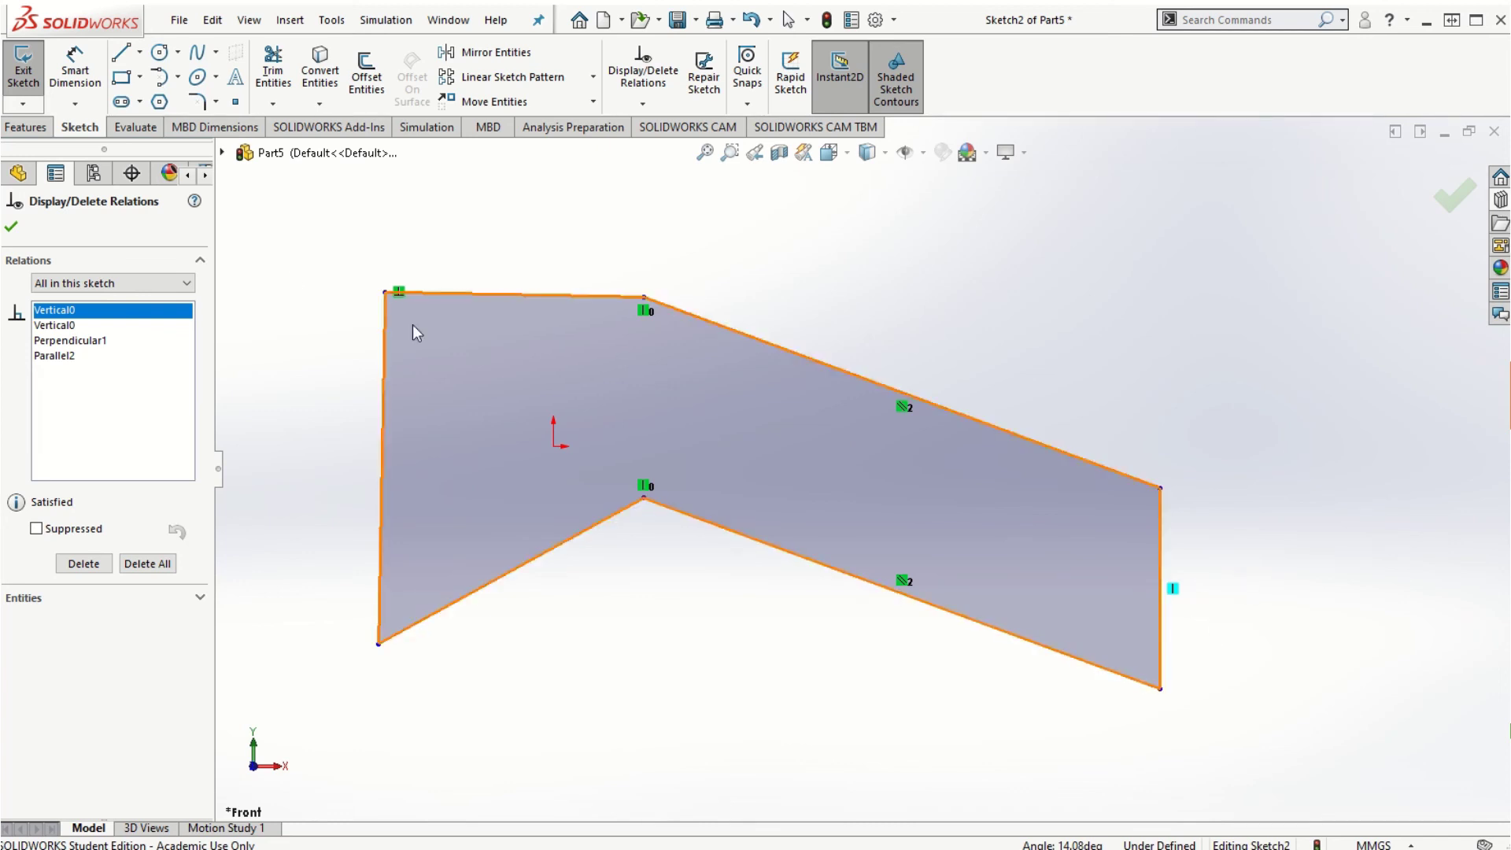
left_click(49, 328)
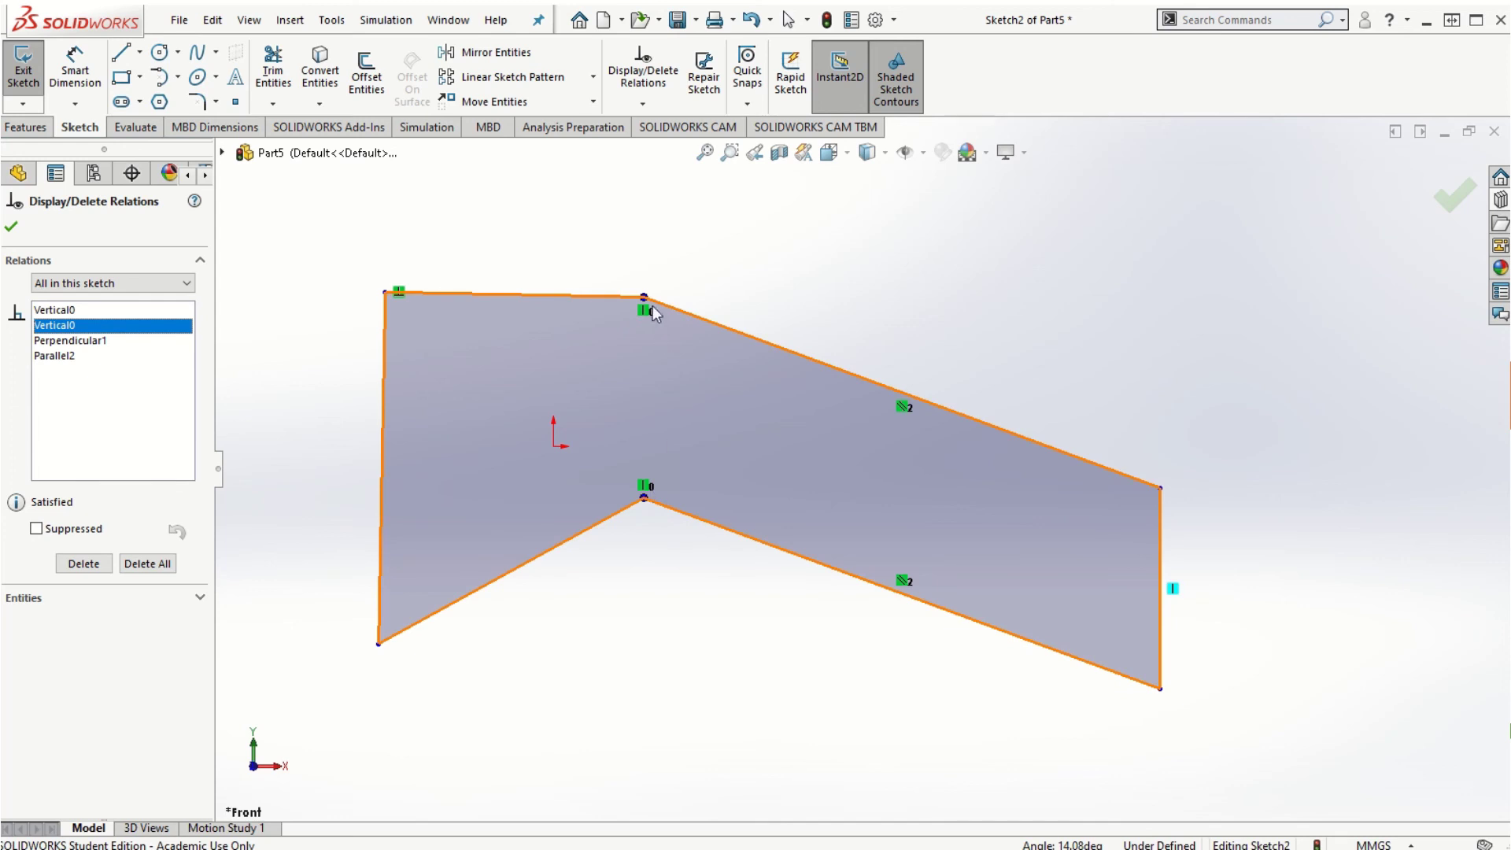
left_click(91, 341)
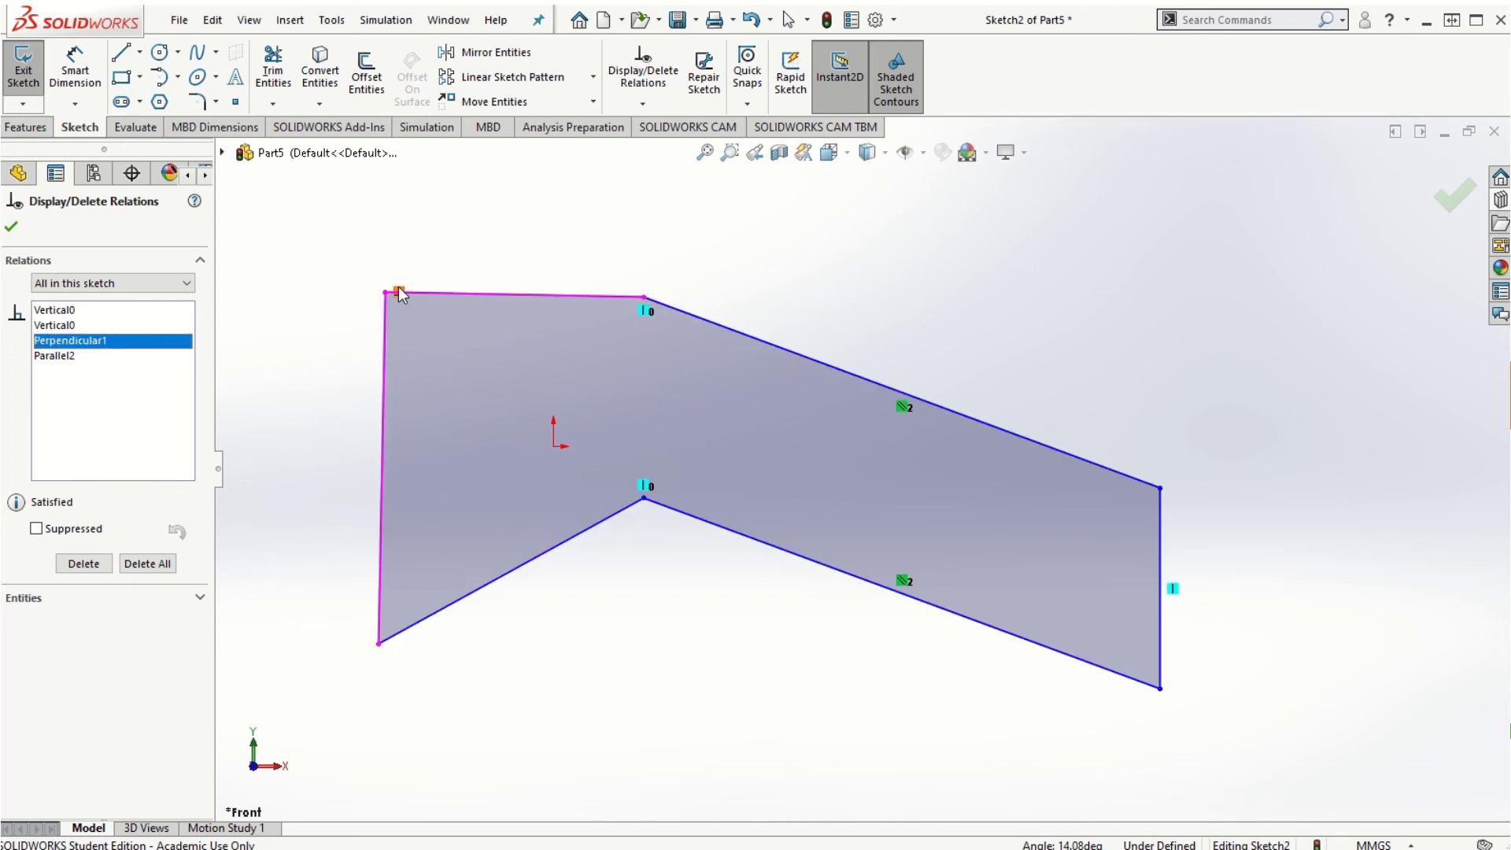
left_click(62, 357)
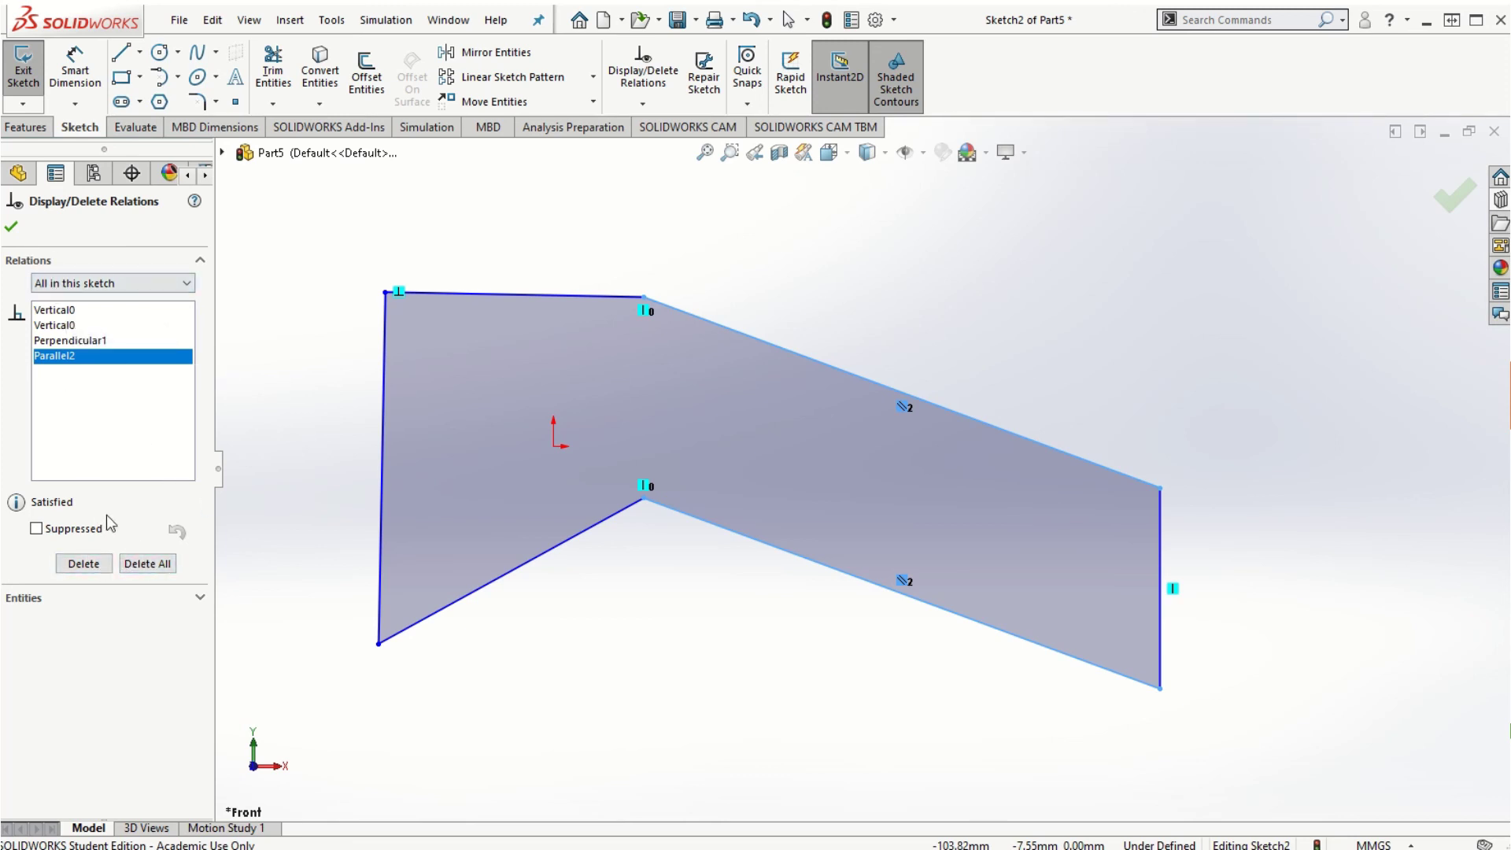
left_click(11, 227)
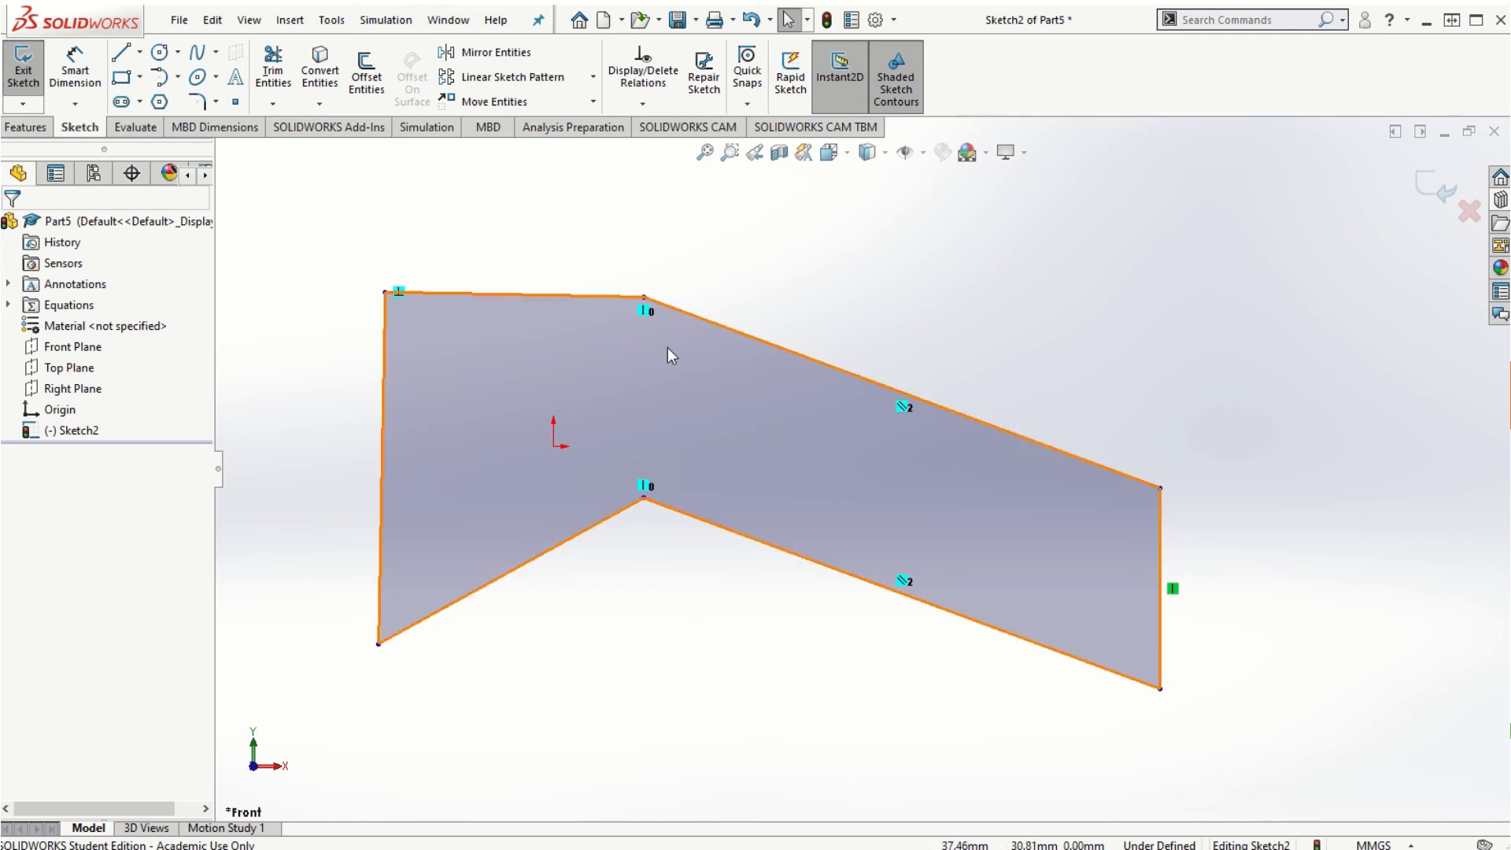
Step: Add a vertical relation between the outline's top vertex, the origin and the inner vertex of the lower notch
left_click(644, 297)
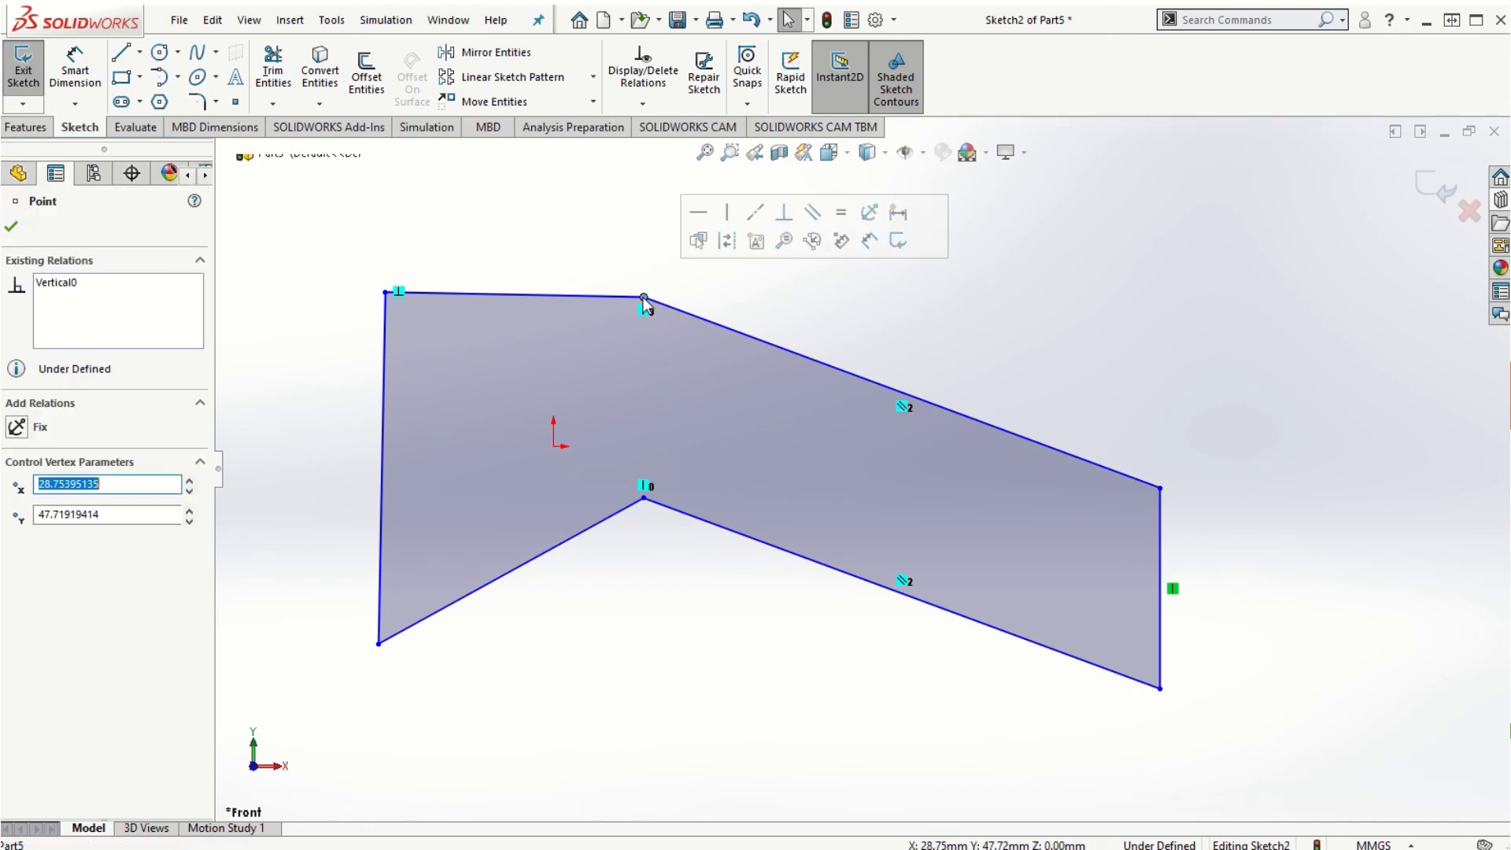
left_click(553, 449, "ctrl")
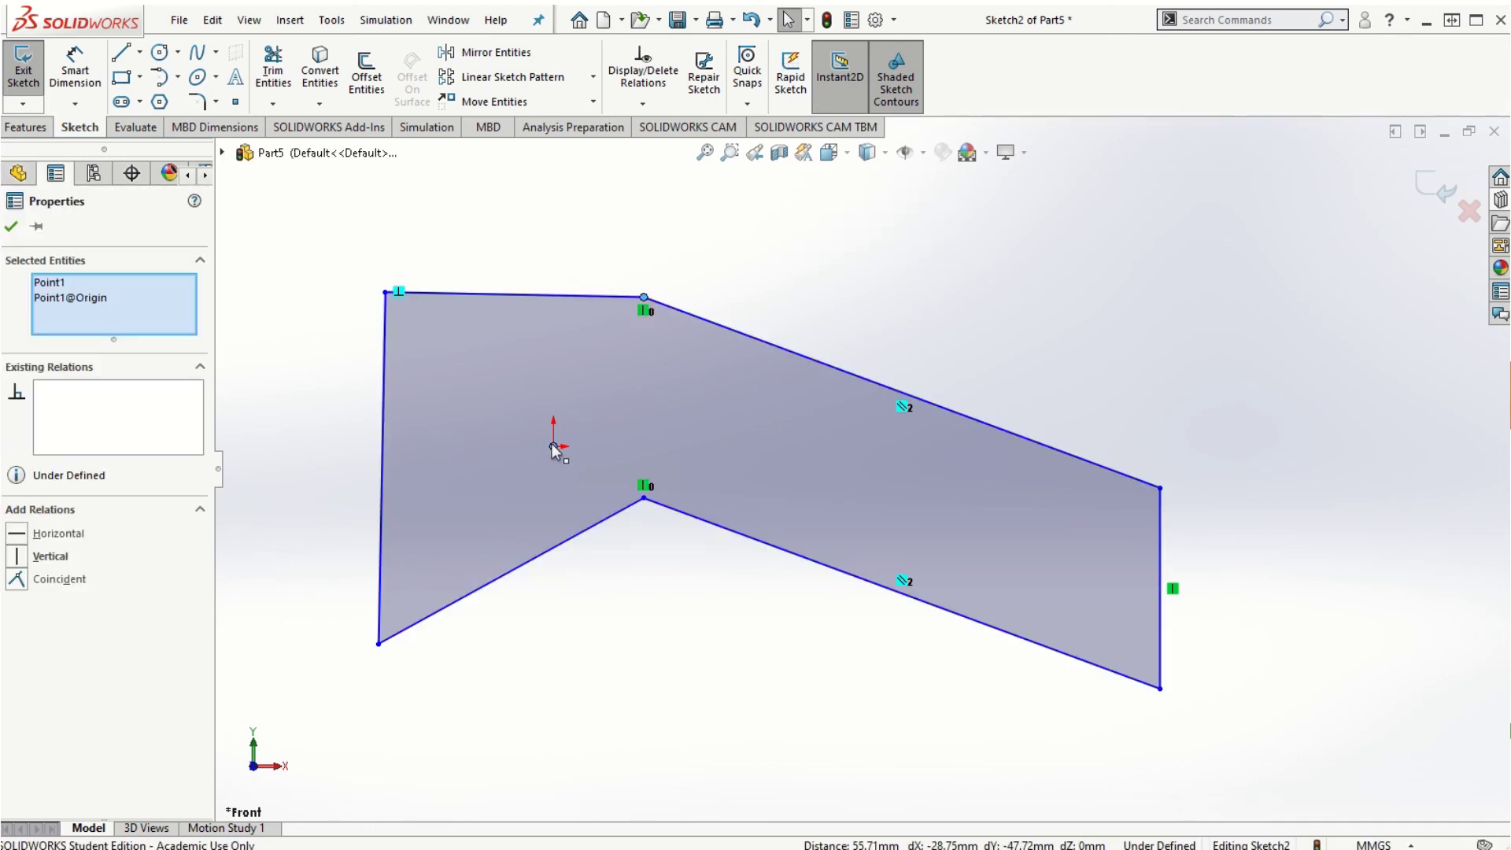
left_click(644, 498)
left_click(644, 498, "ctrl")
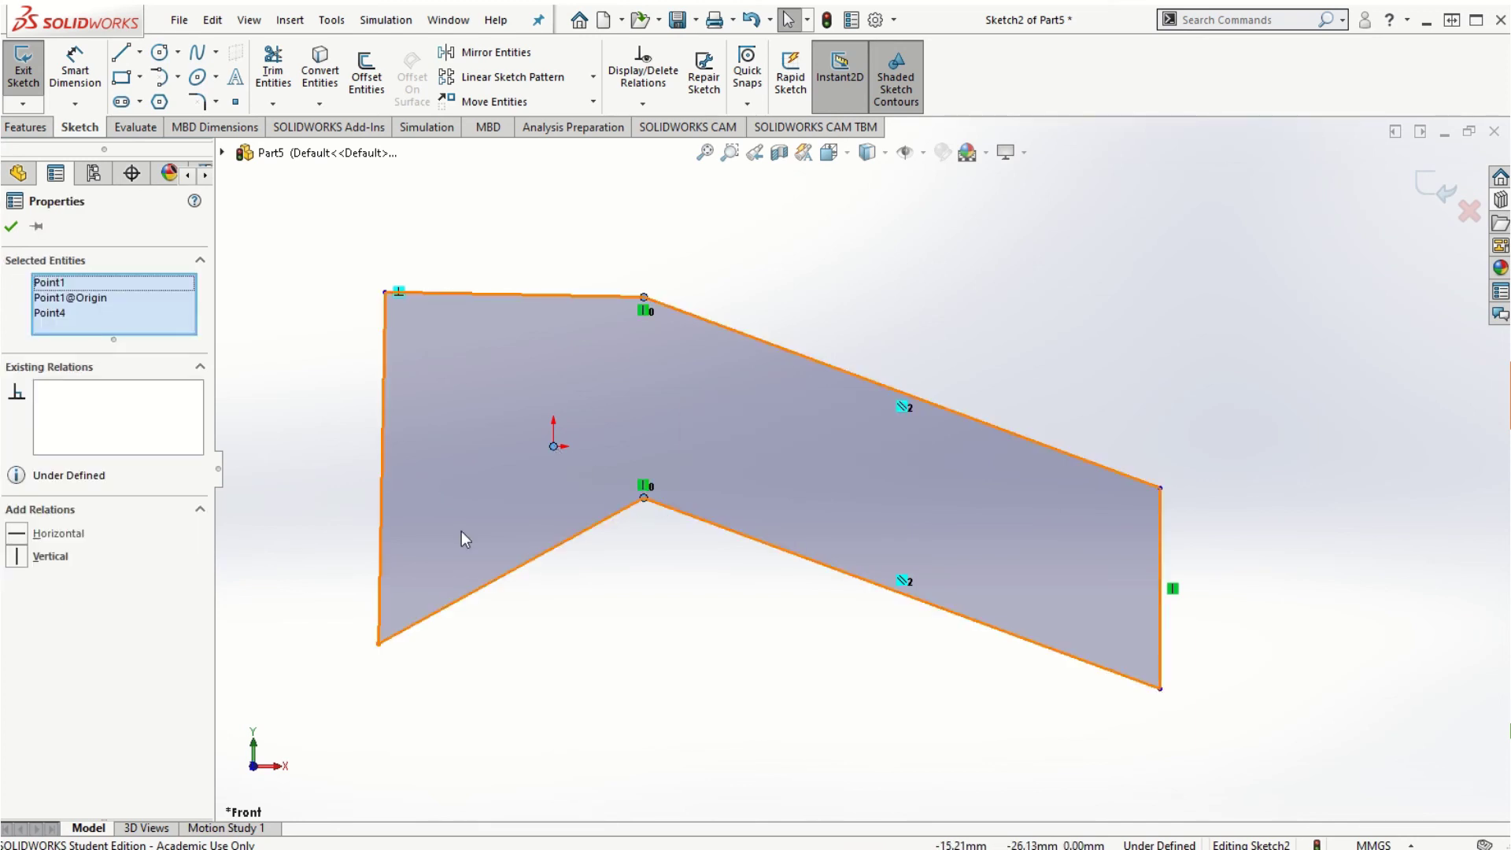
left_click(16, 556)
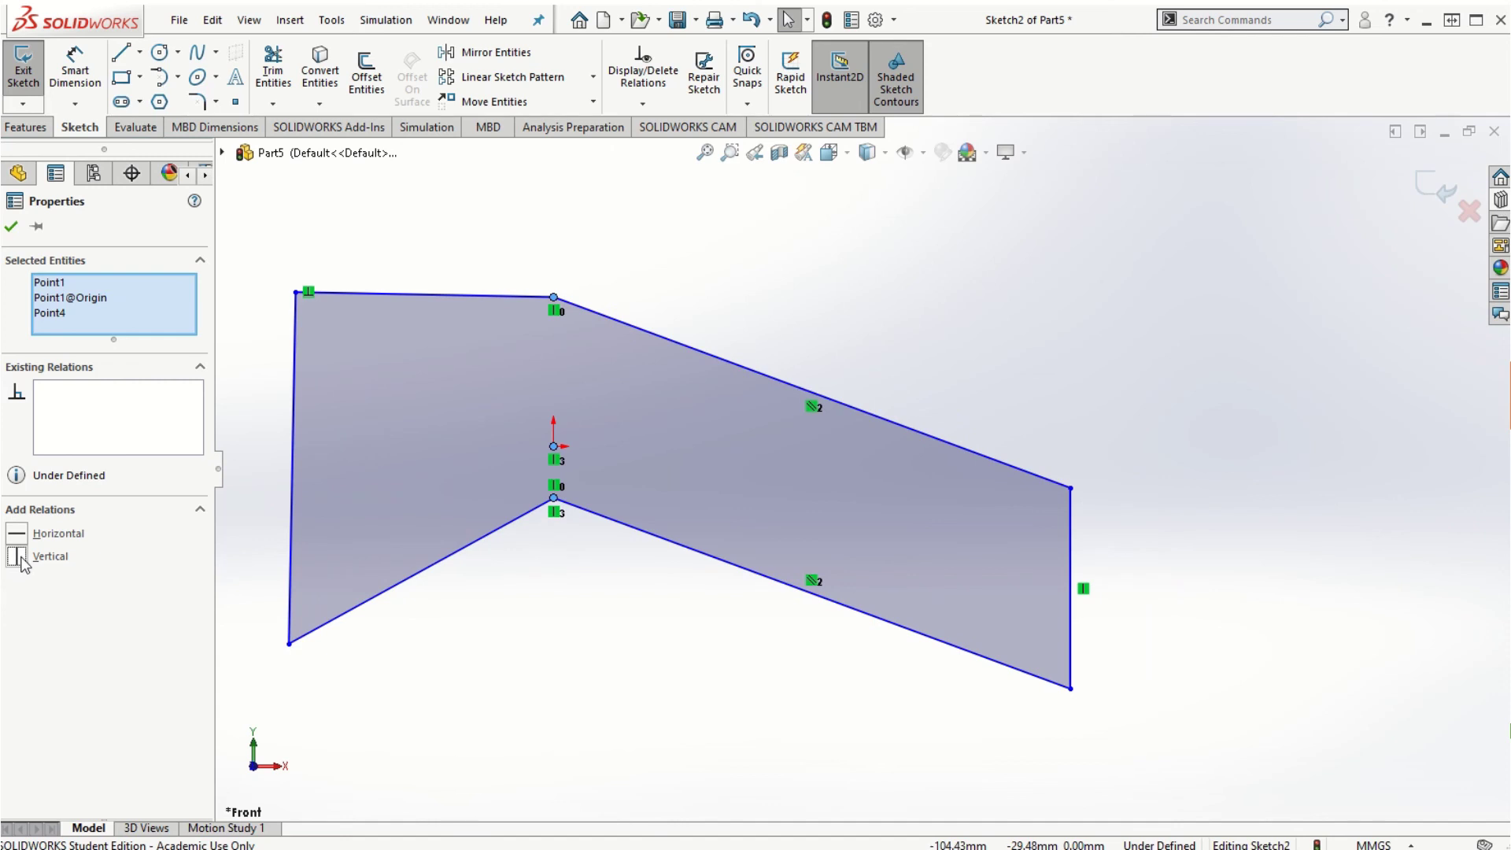
left_click(600, 742)
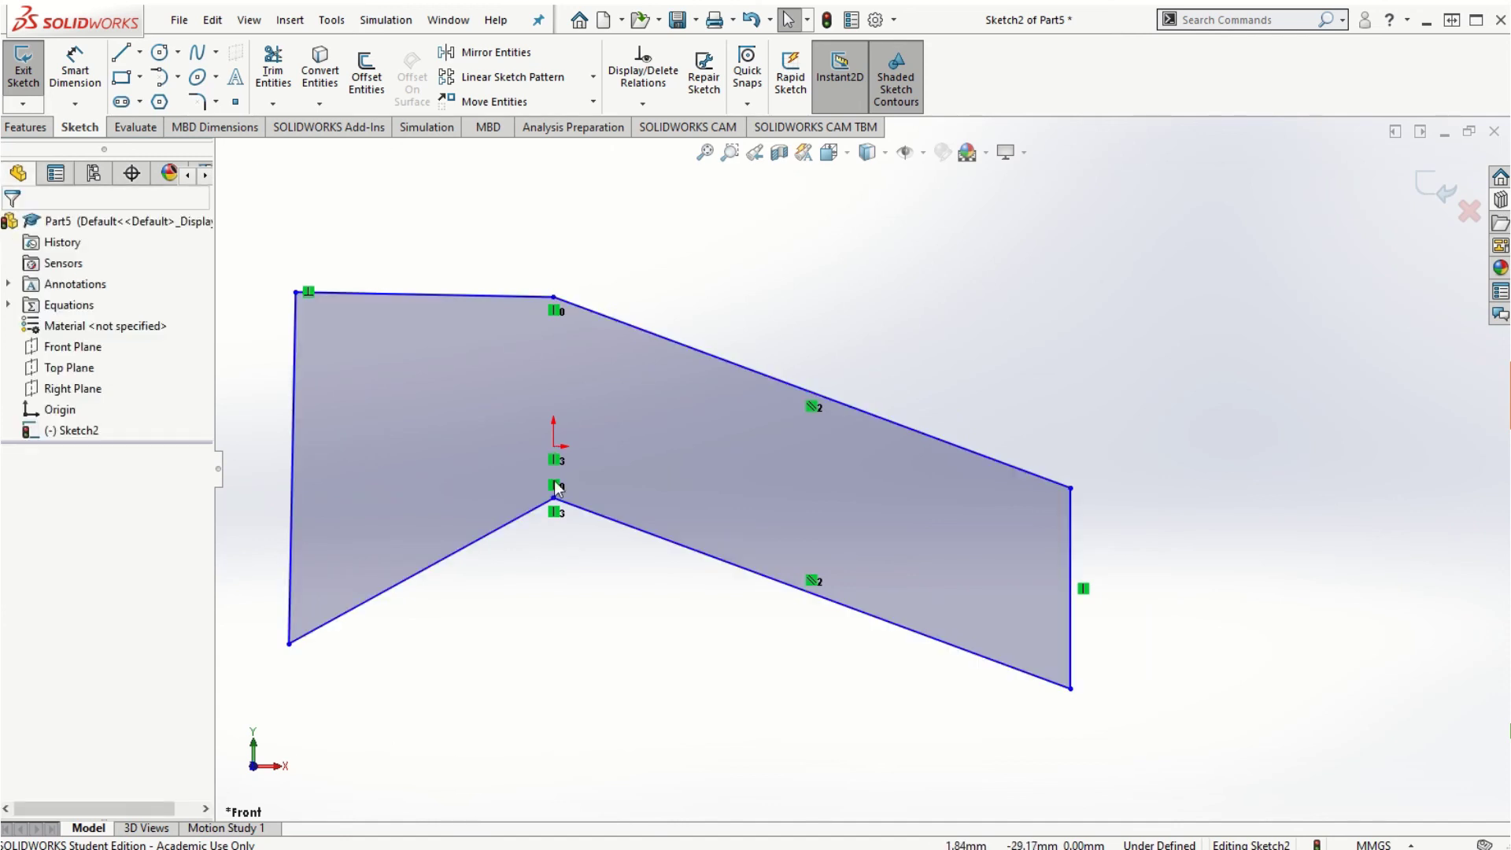
scroll(457, 351, "down", 2)
key("z")
key("z")
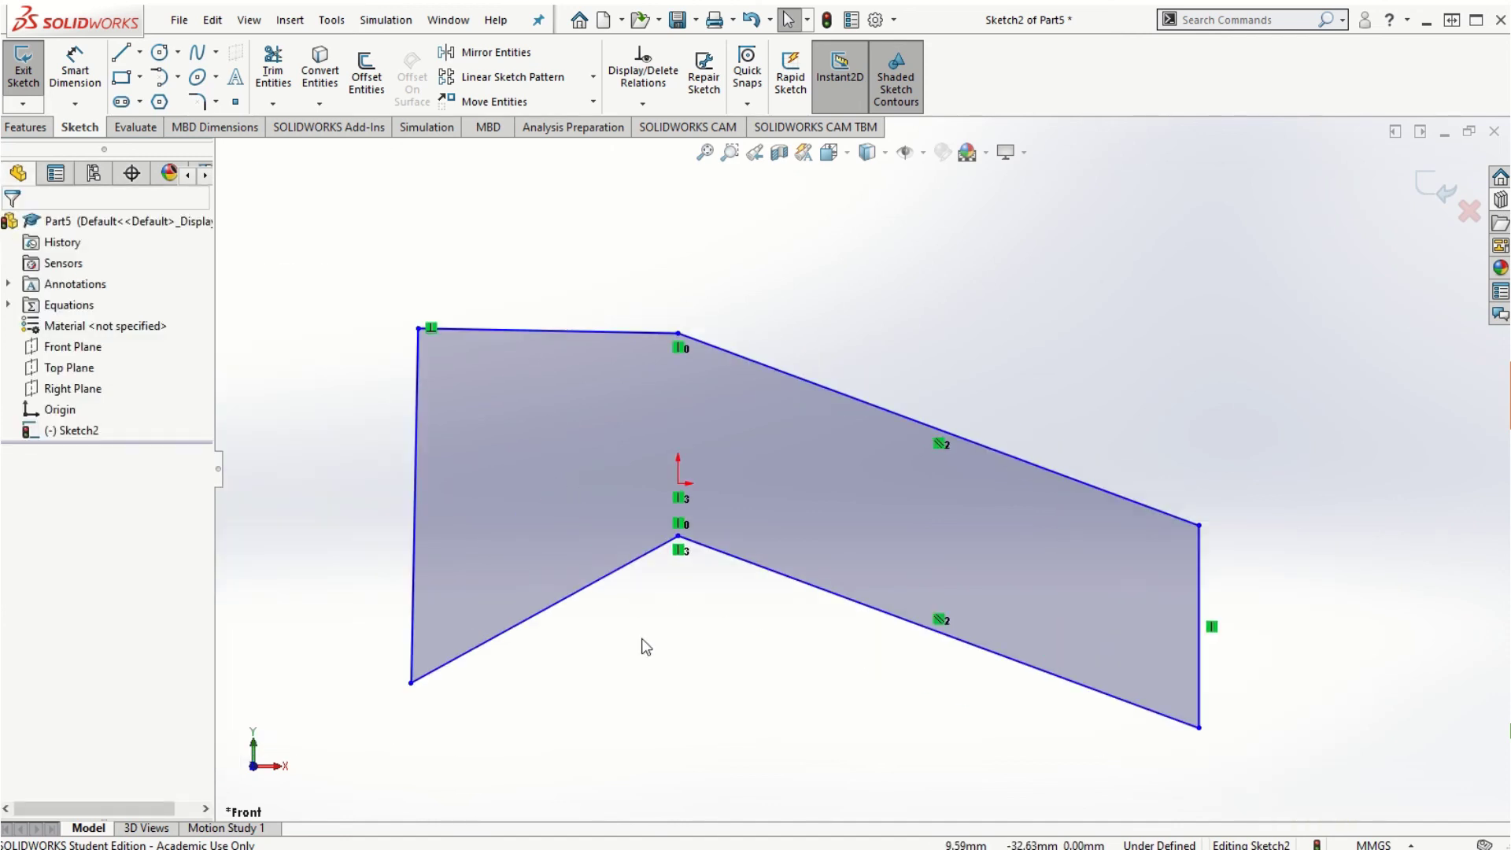
scroll(981, 567, "up", 1)
scroll(998, 635, "down", 1)
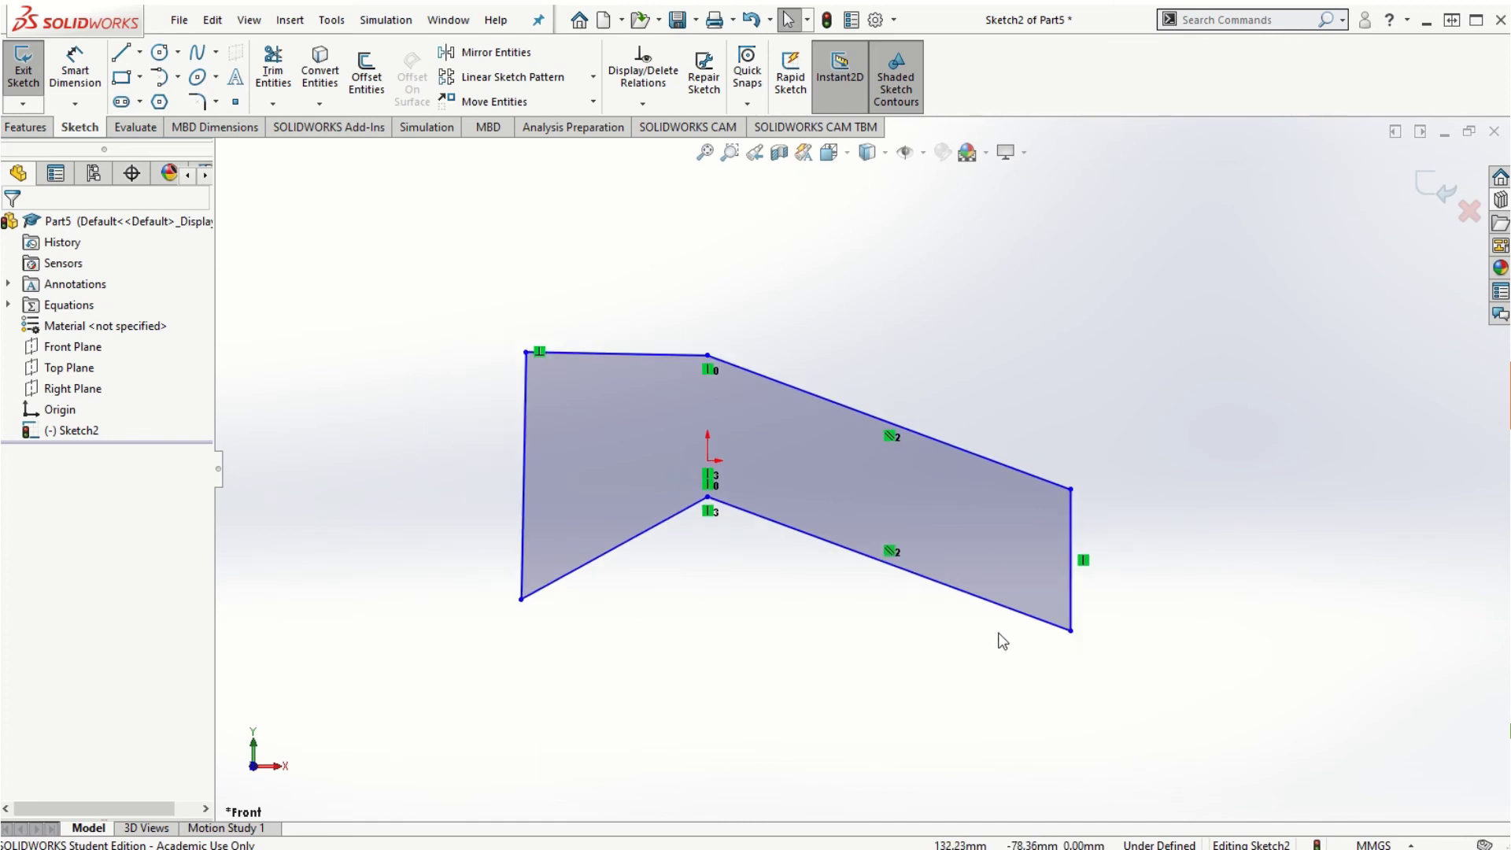
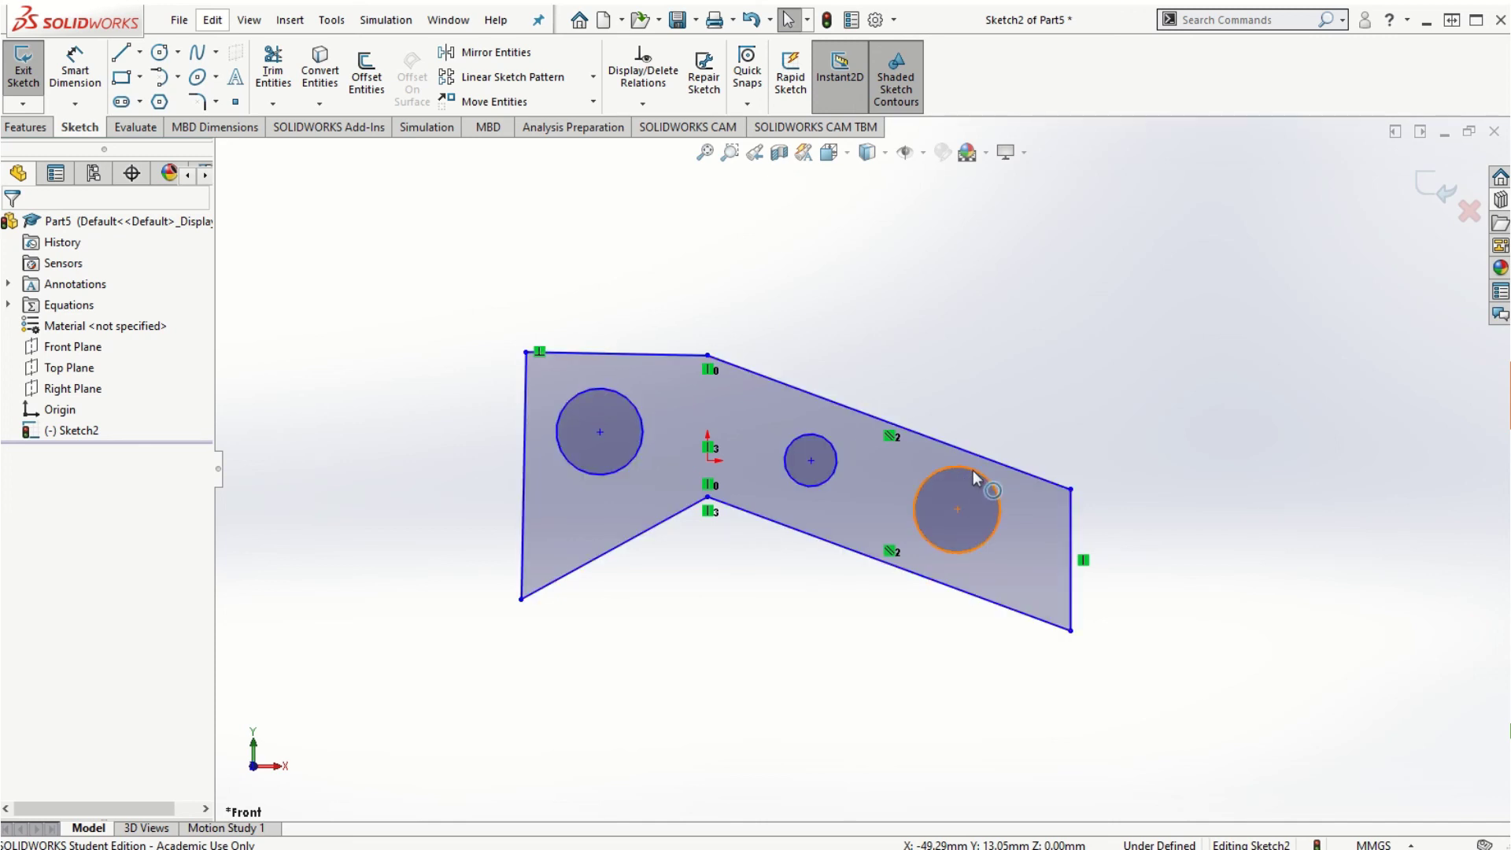
Step: Add an equal relation between the three circles inside the outline
left_click(804, 439)
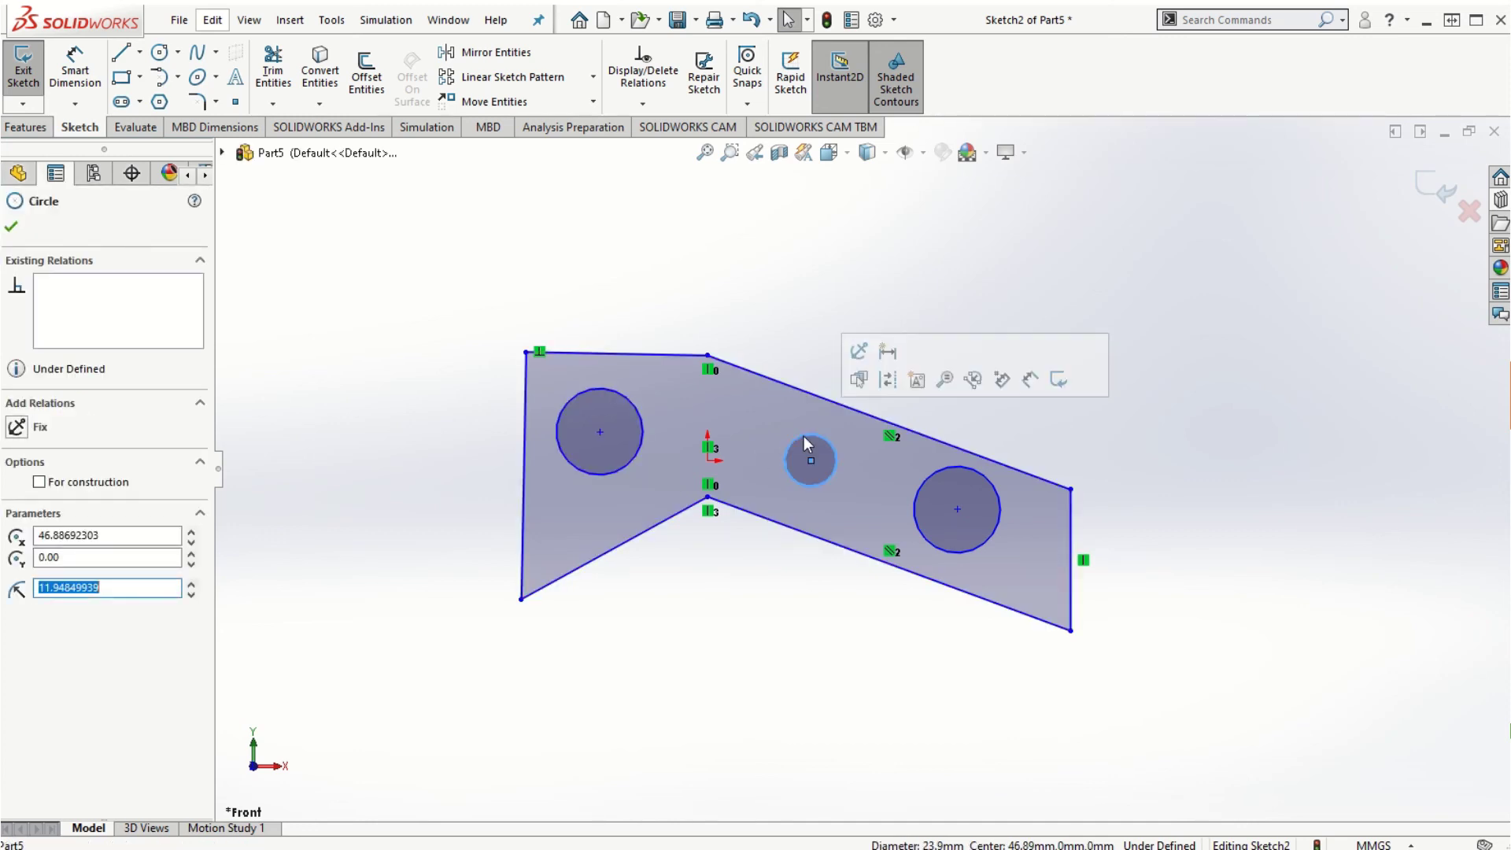
left_click(627, 402, "ctrl")
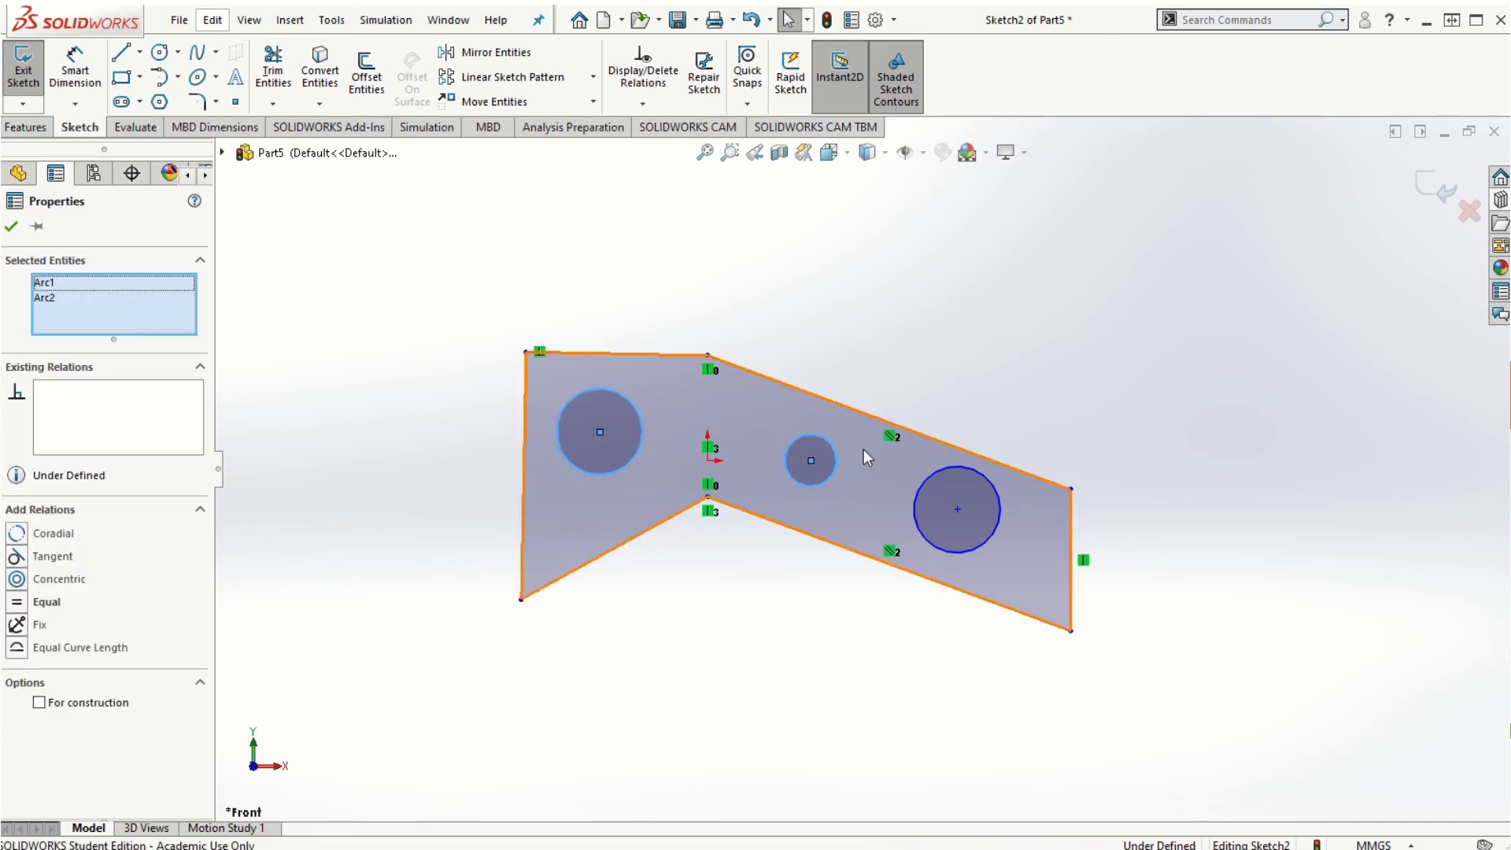
left_click(933, 471, "ctrl")
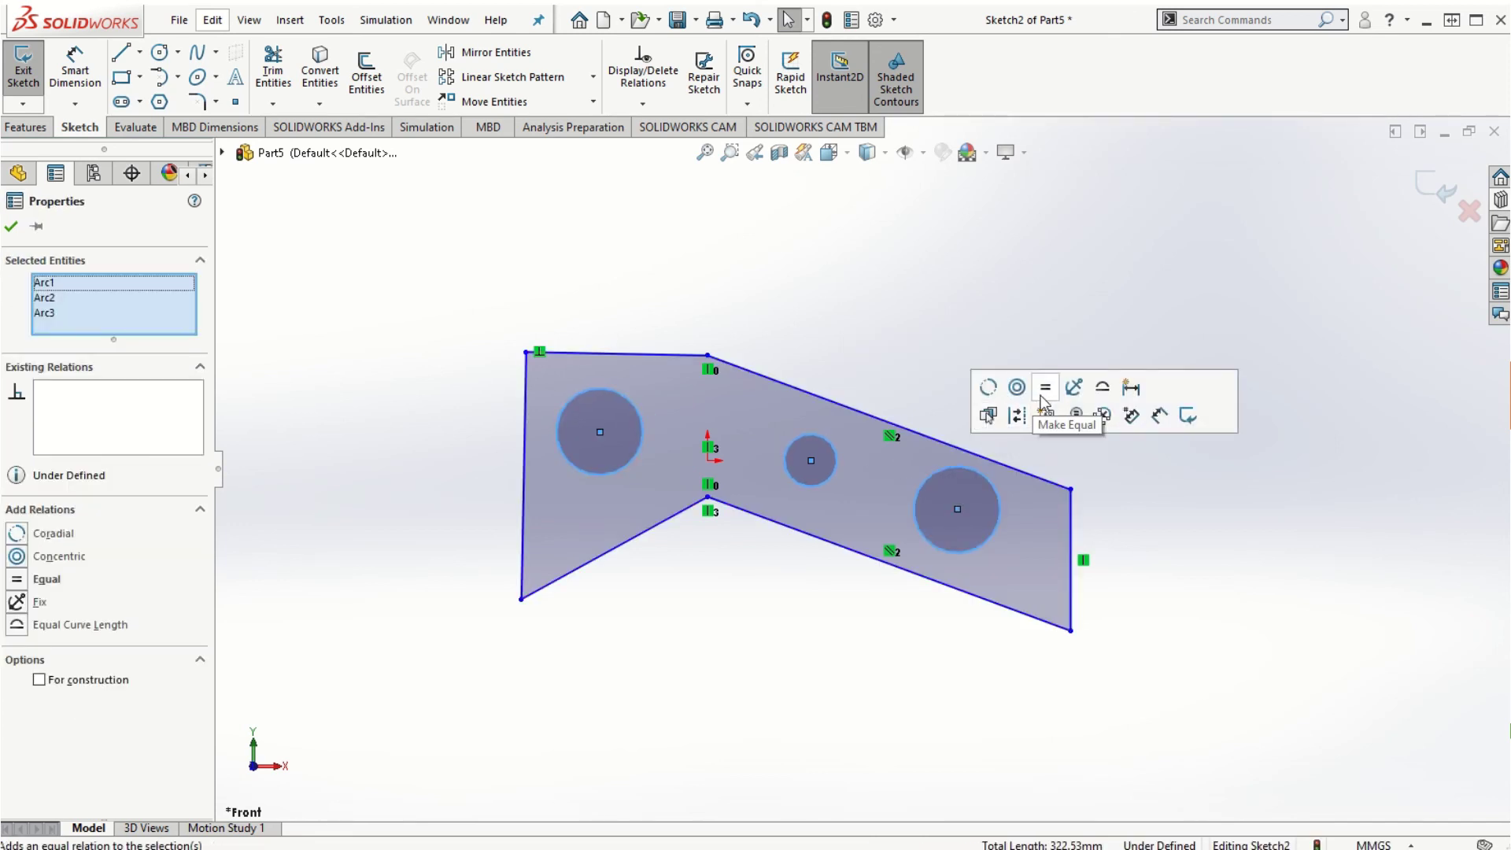
left_click(1047, 390)
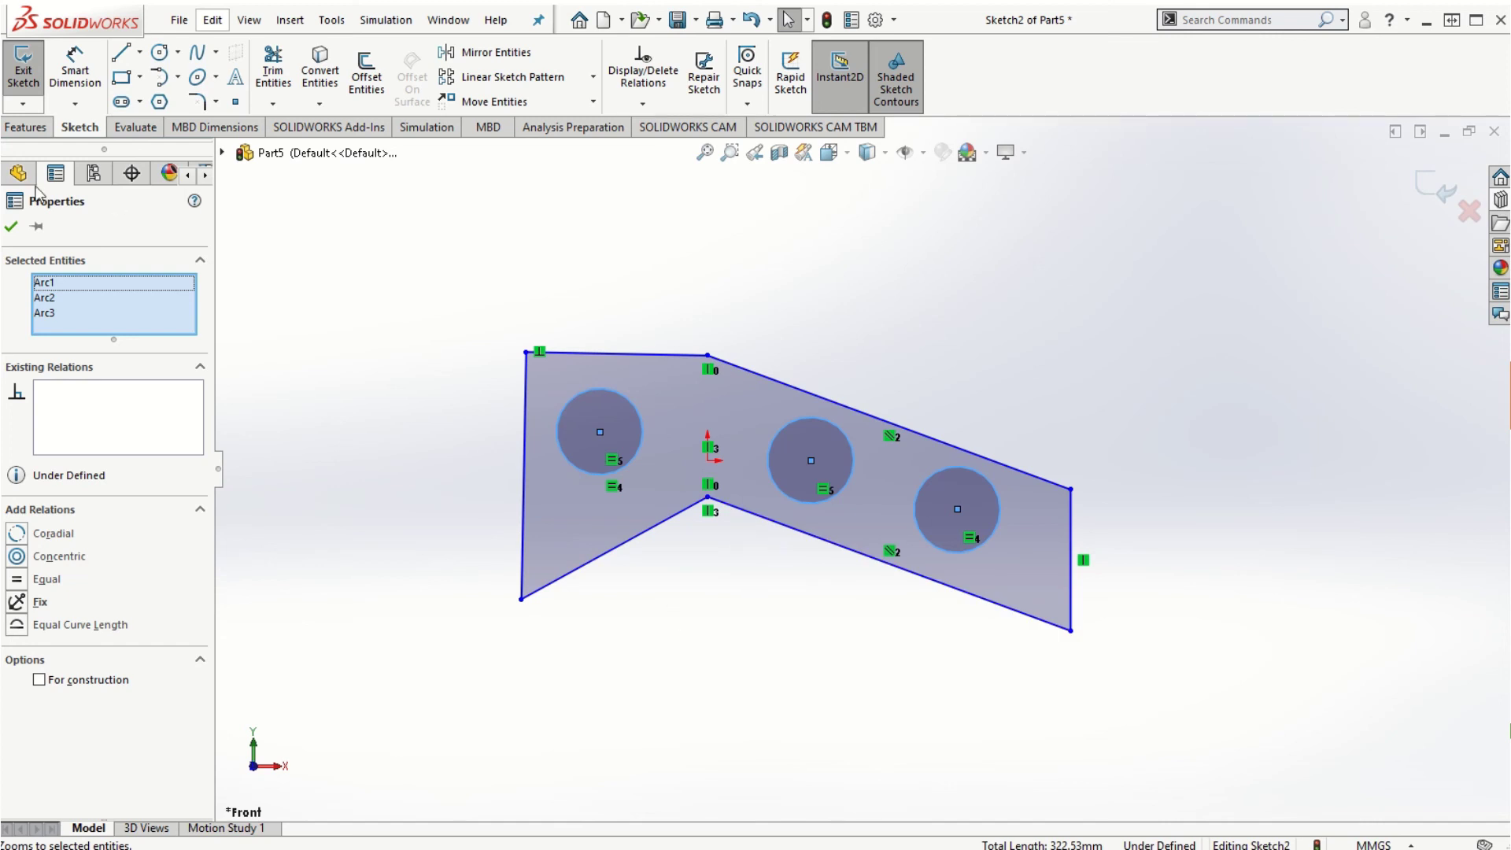
left_click(12, 229)
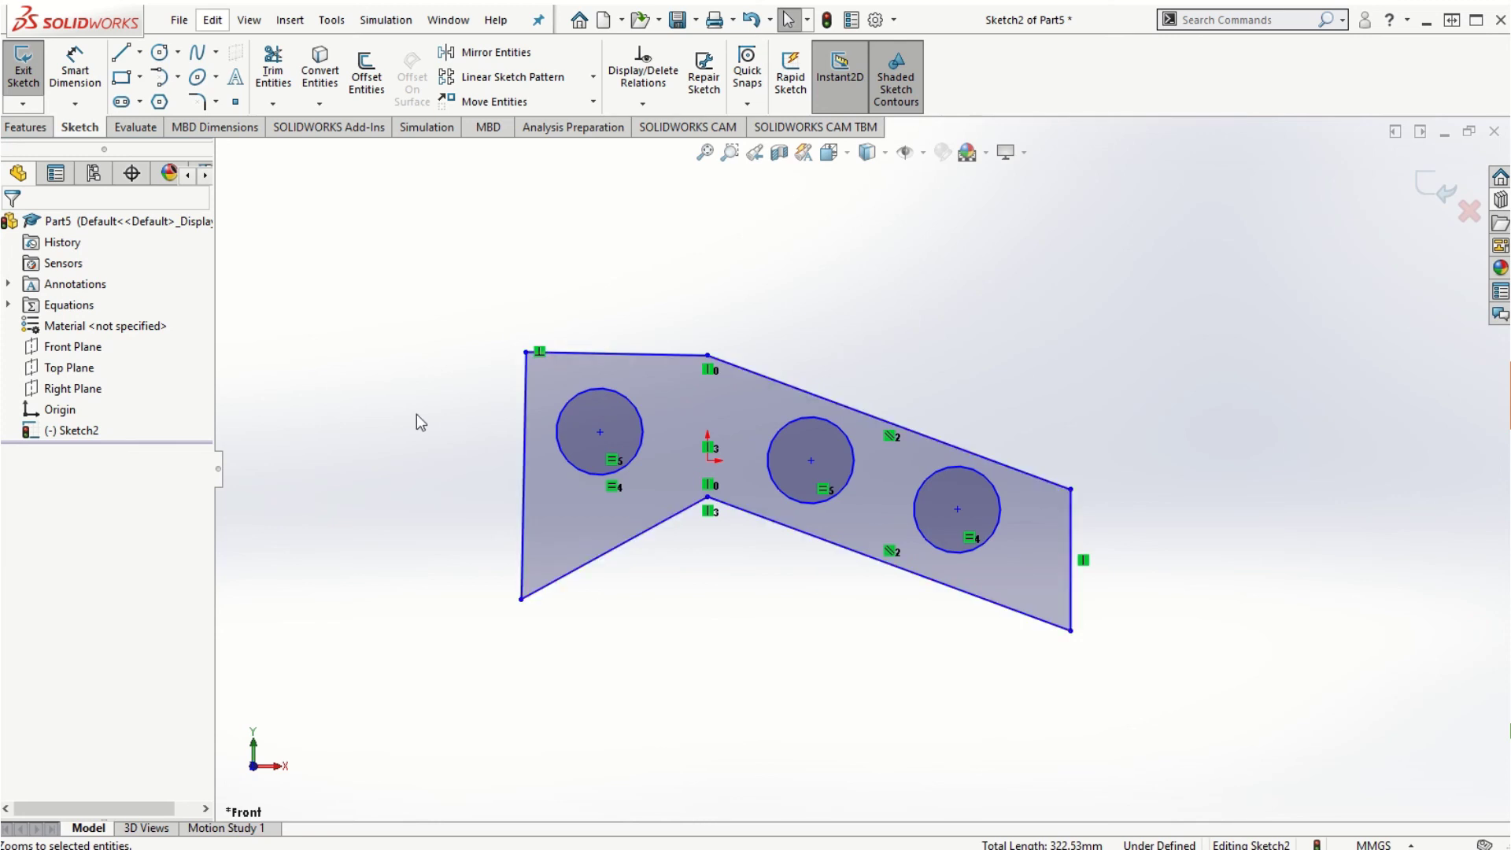
Step: Dimension the leftmost circle's diameter as 40 mm
right_click_drag(326, 377, 336, 288)
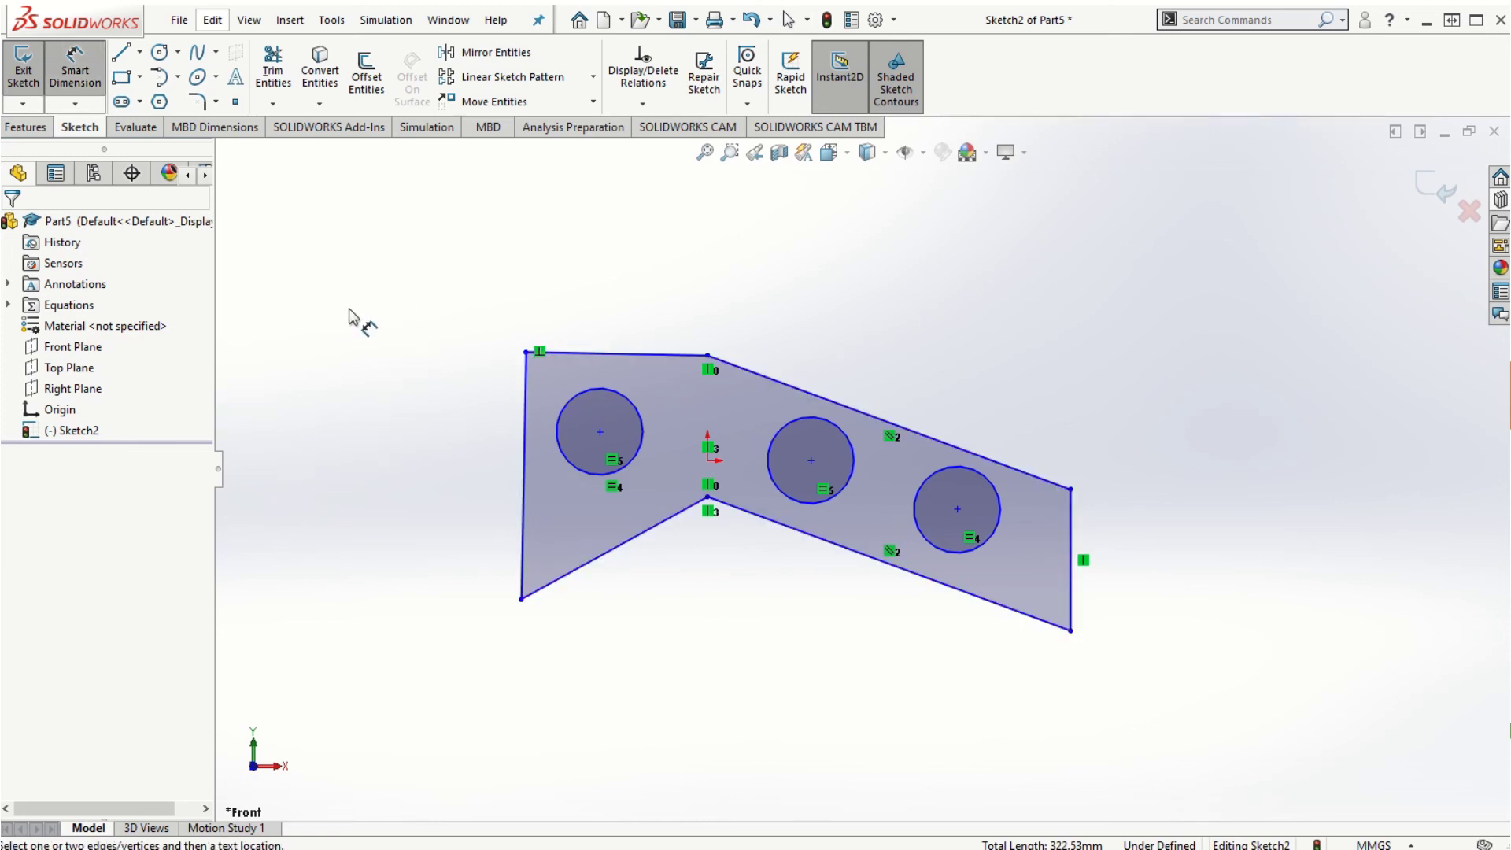
left_click(564, 403)
left_click(433, 437)
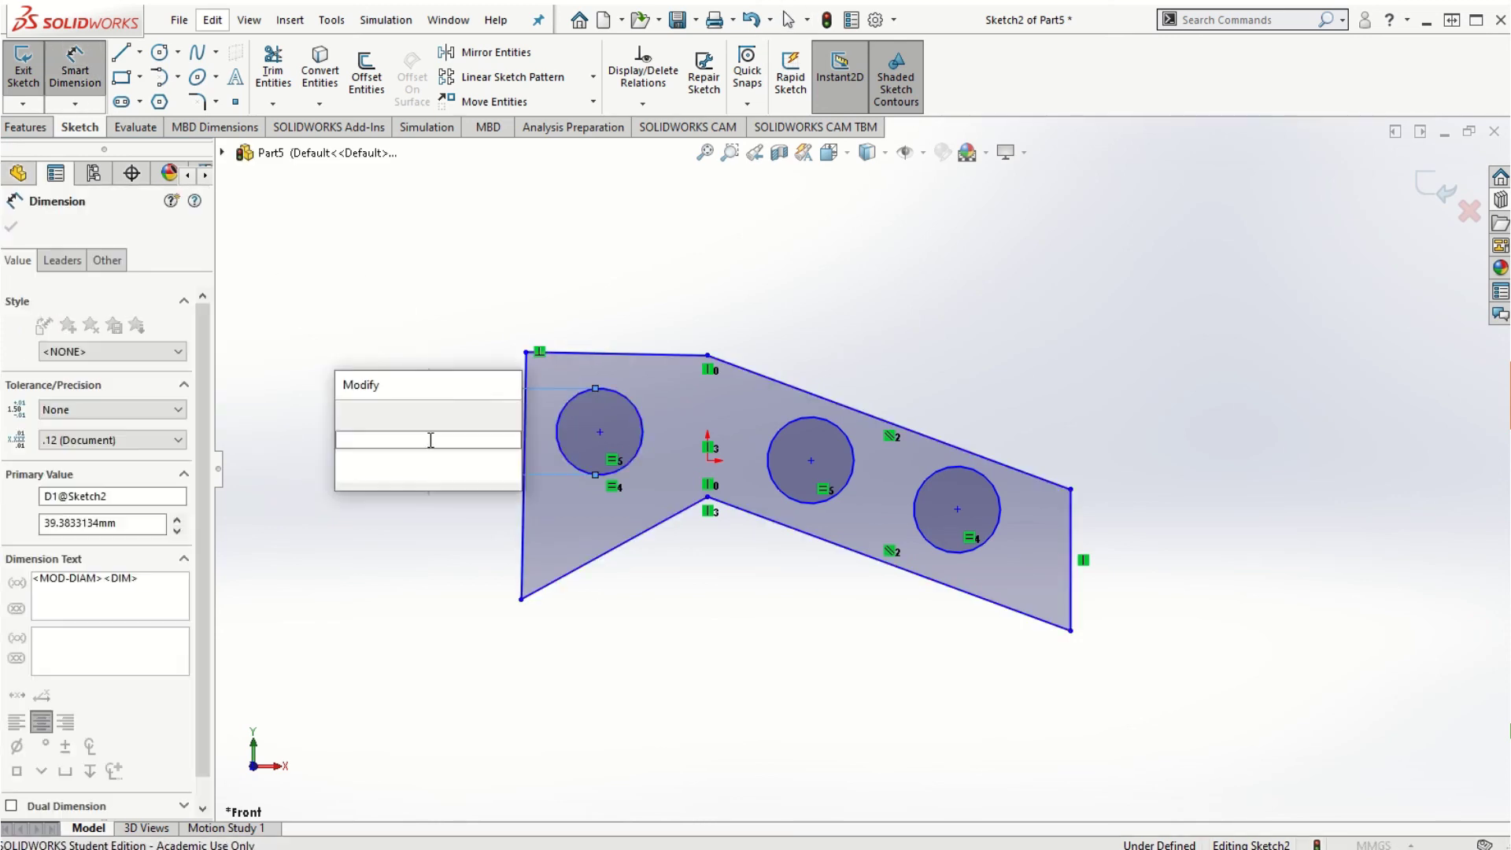
type("40")
key("Return")
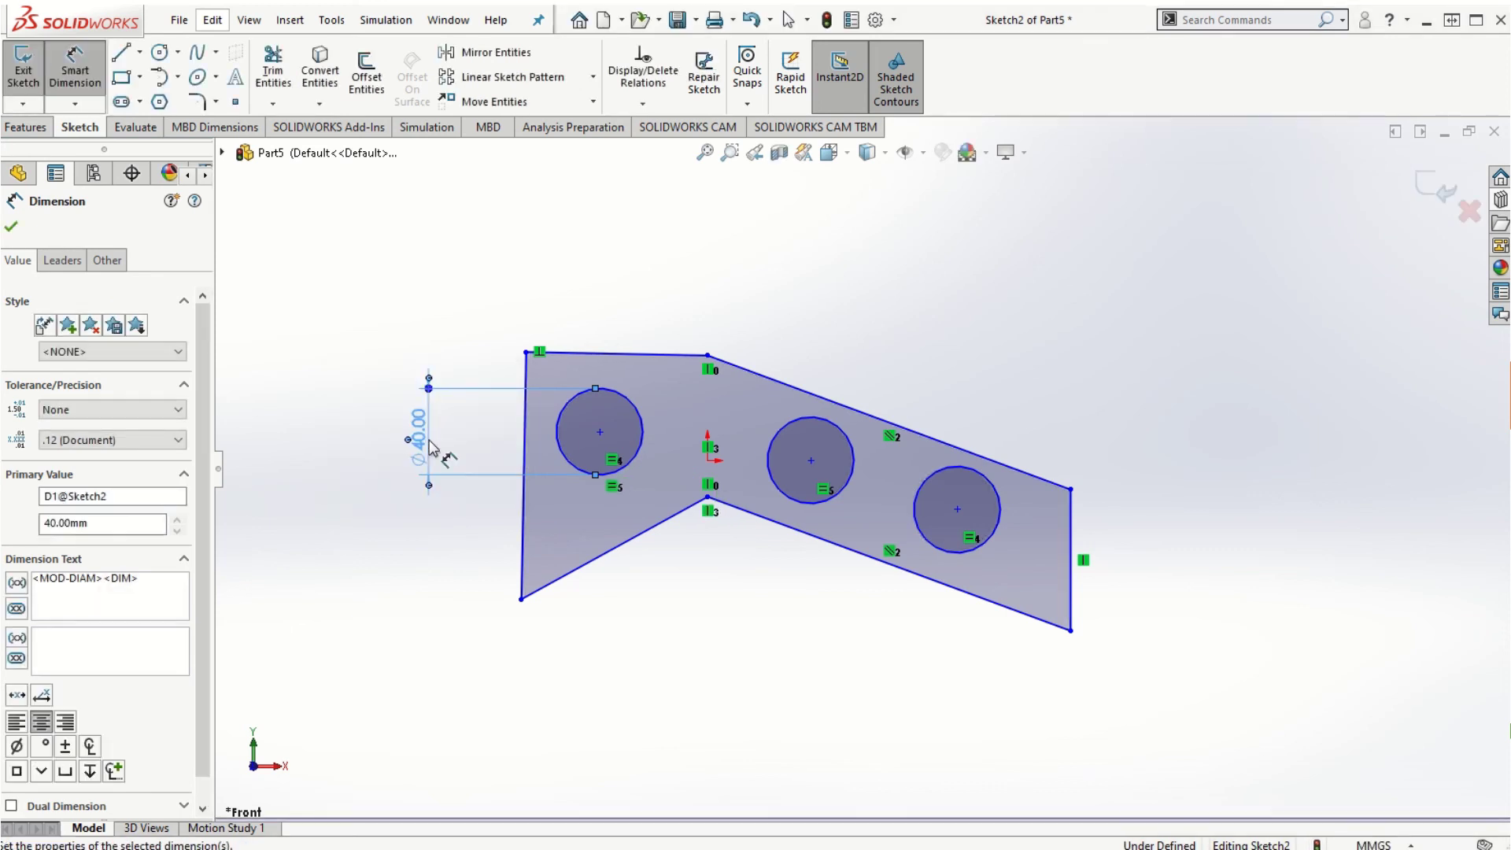
key("Escape")
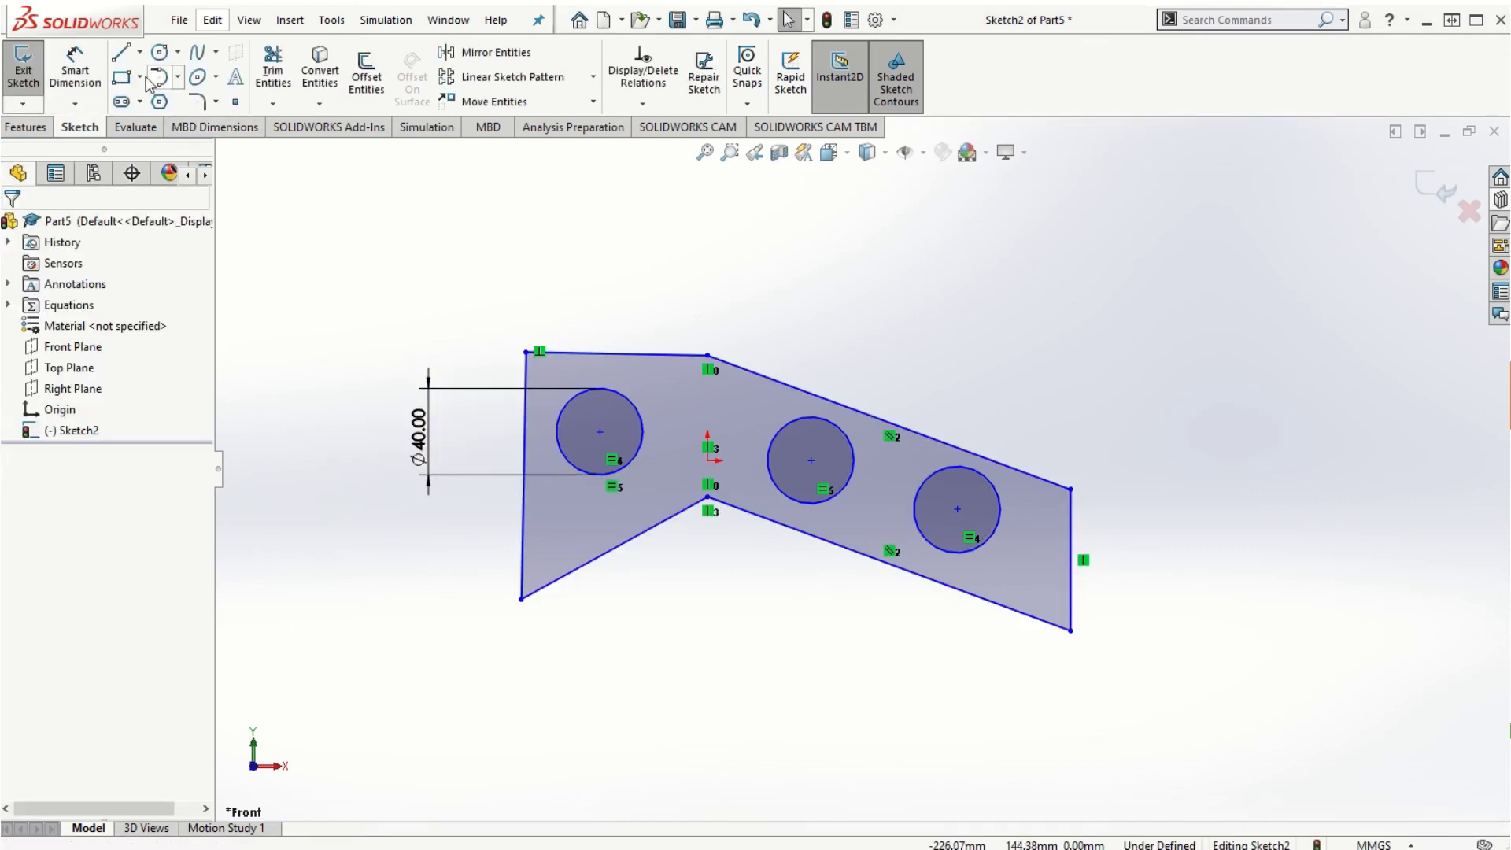
Step: Try to add diameter dimensions to the middle circle and the rightmost circle as well
left_click(75, 67)
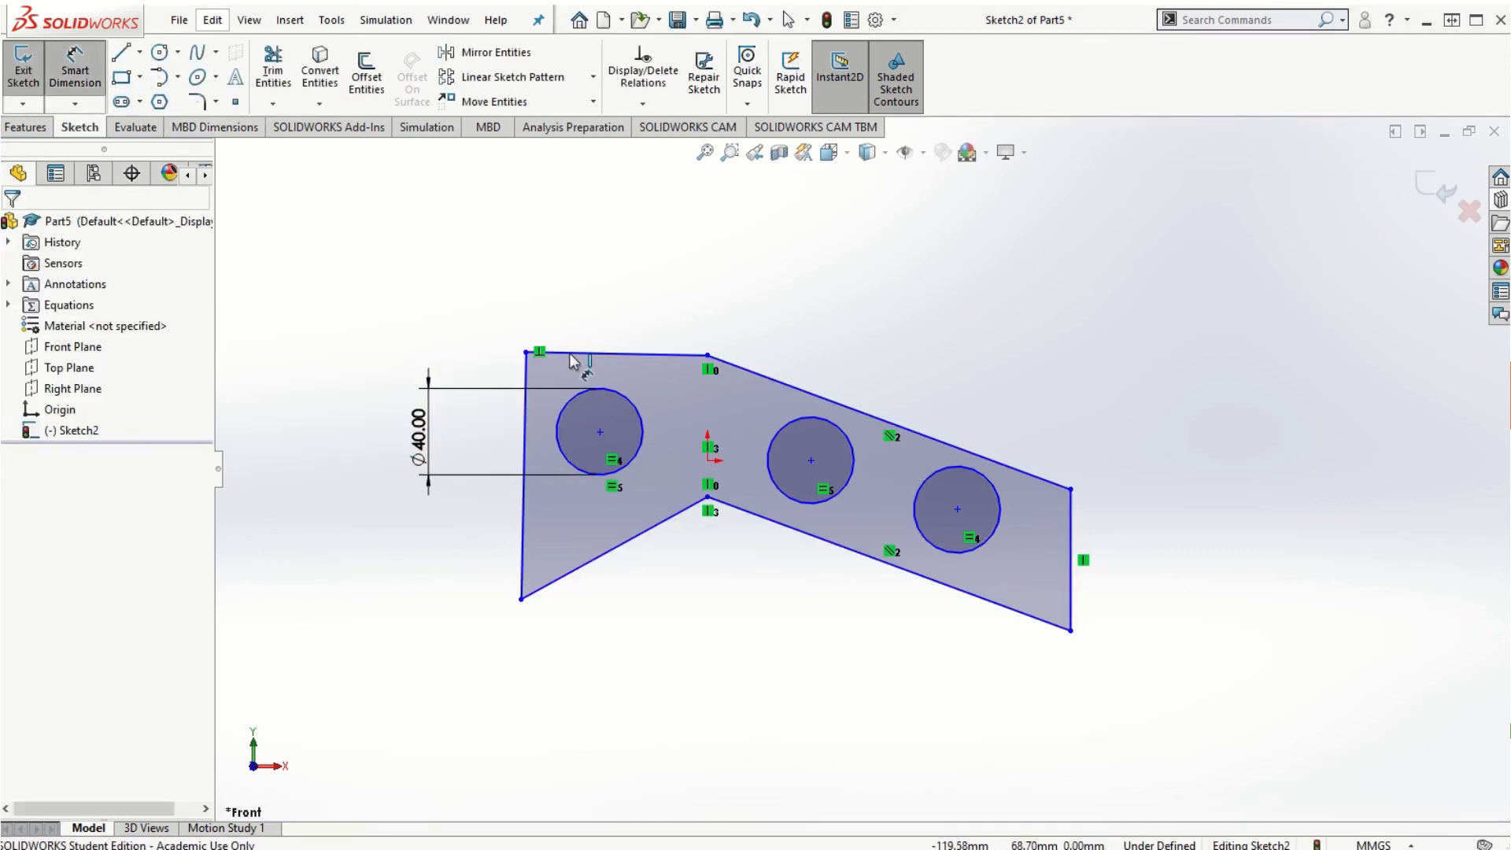
left_click(781, 425)
left_click(886, 331)
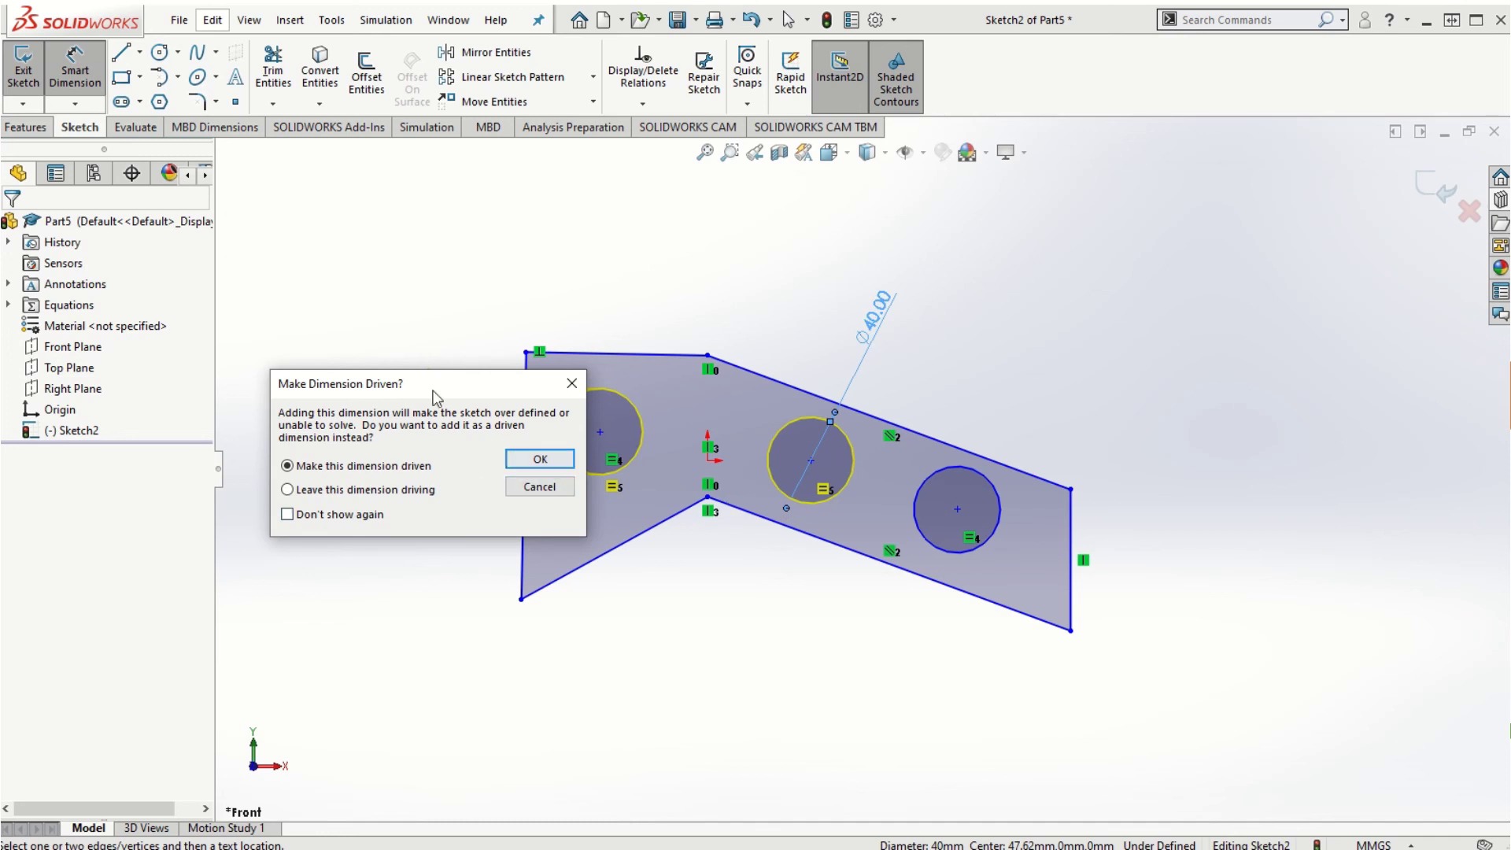
left_click(540, 488)
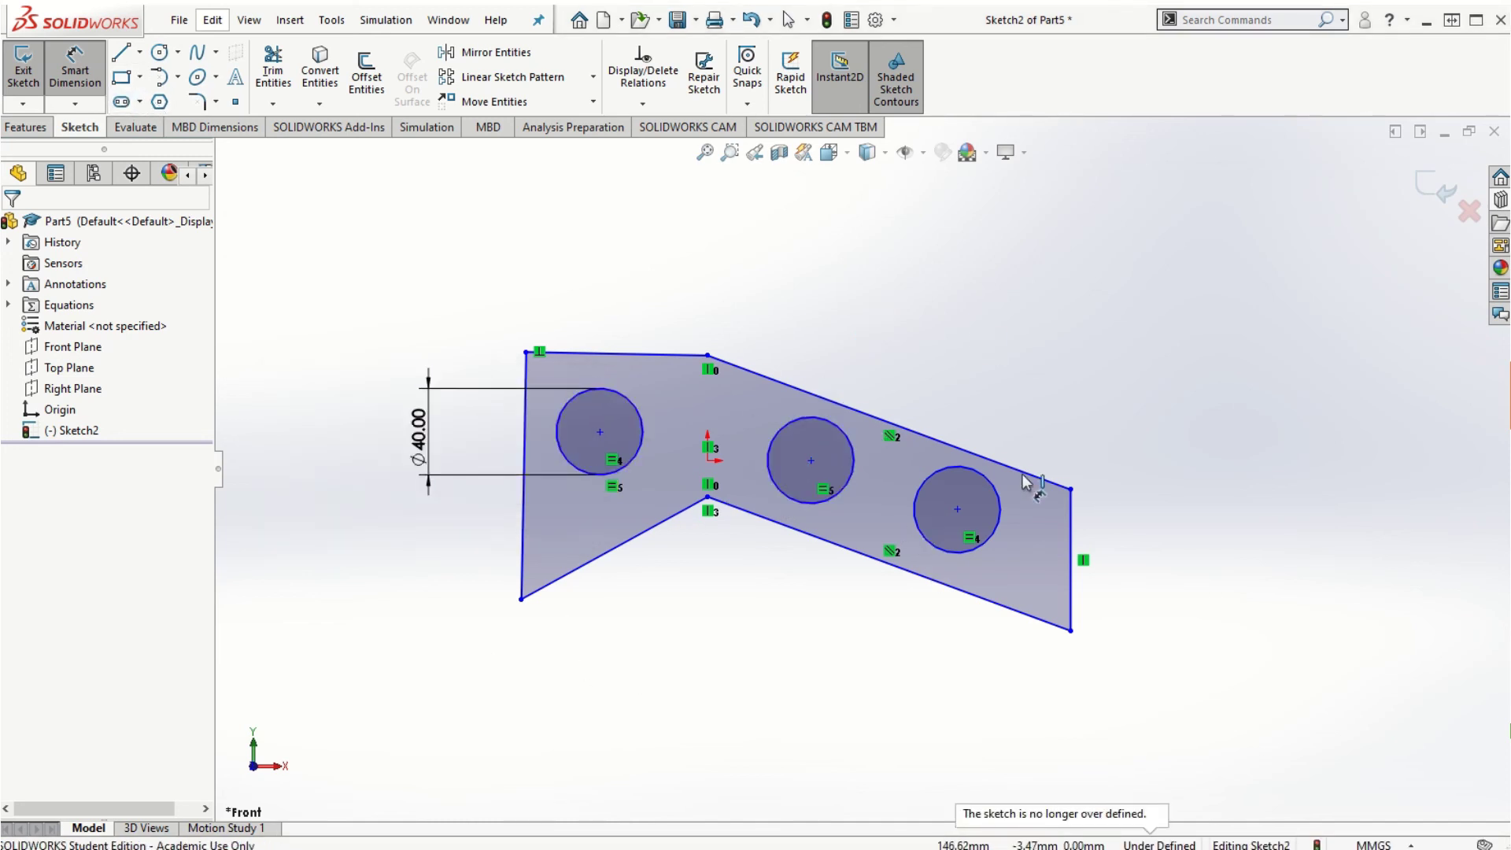
left_click(990, 483)
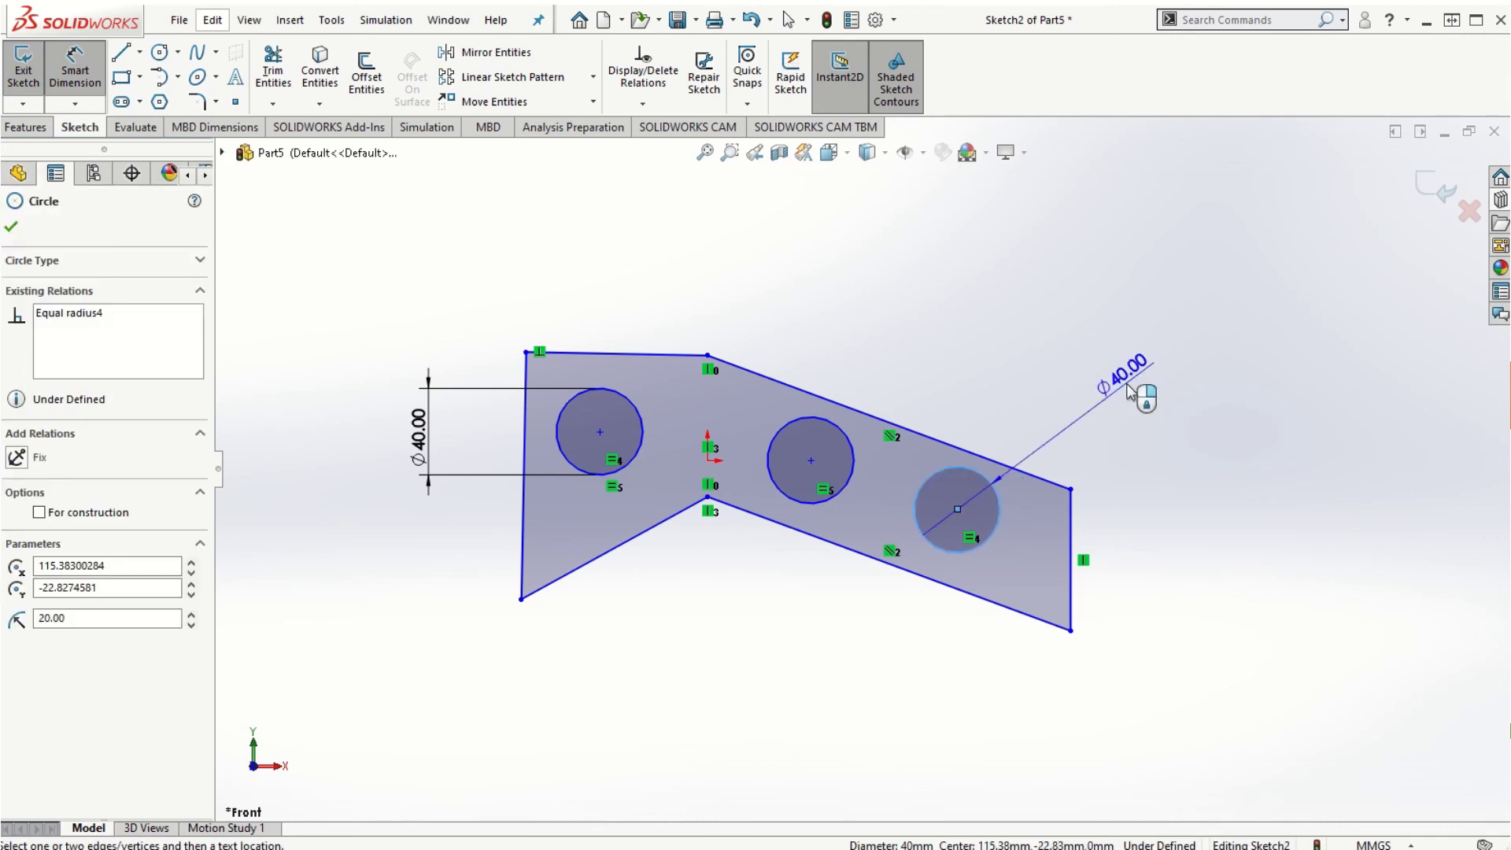
left_click(1100, 375)
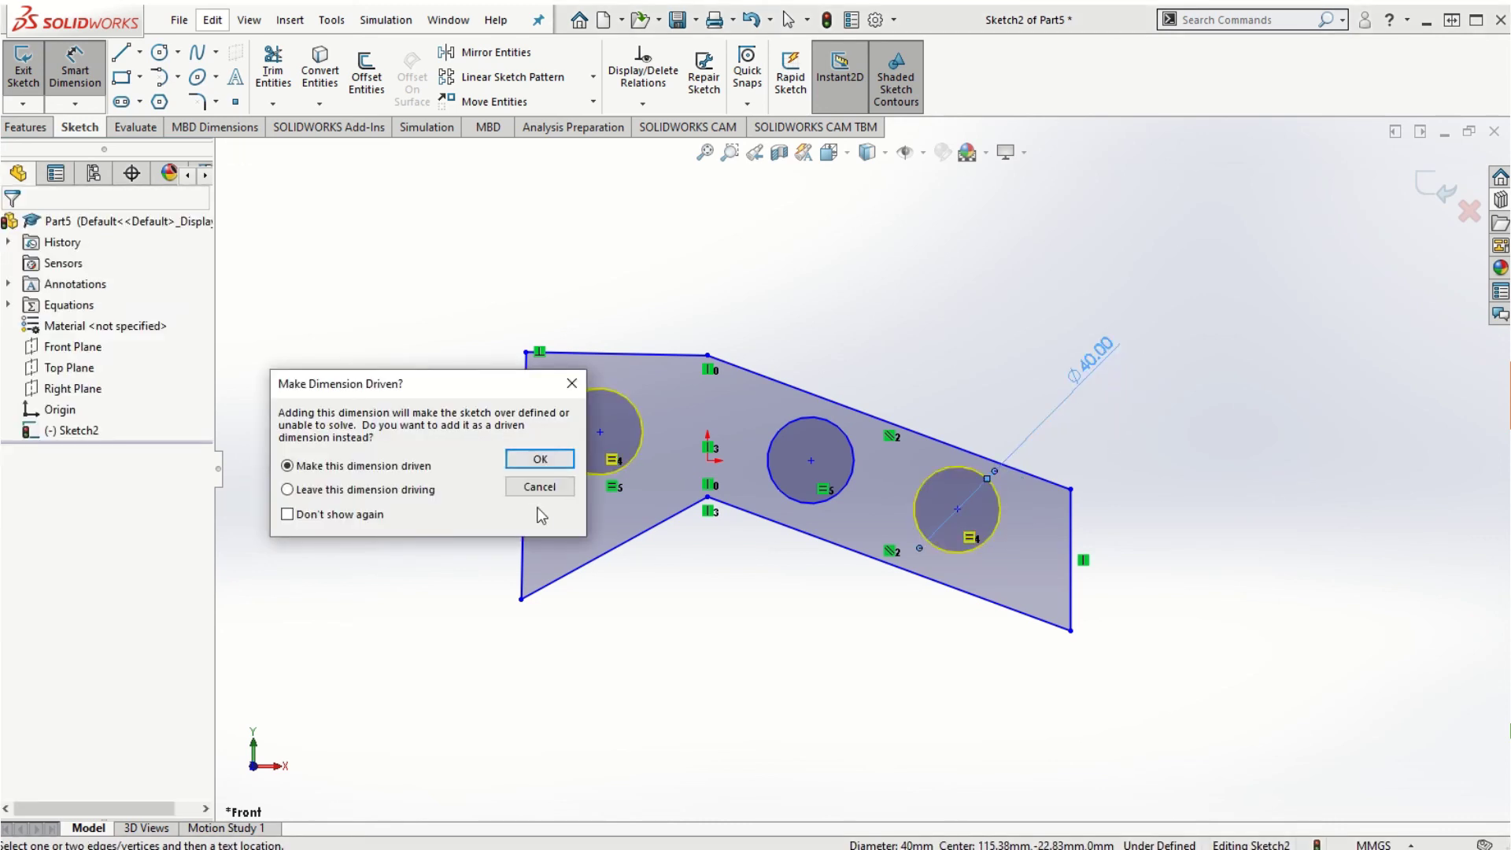
left_click(554, 485)
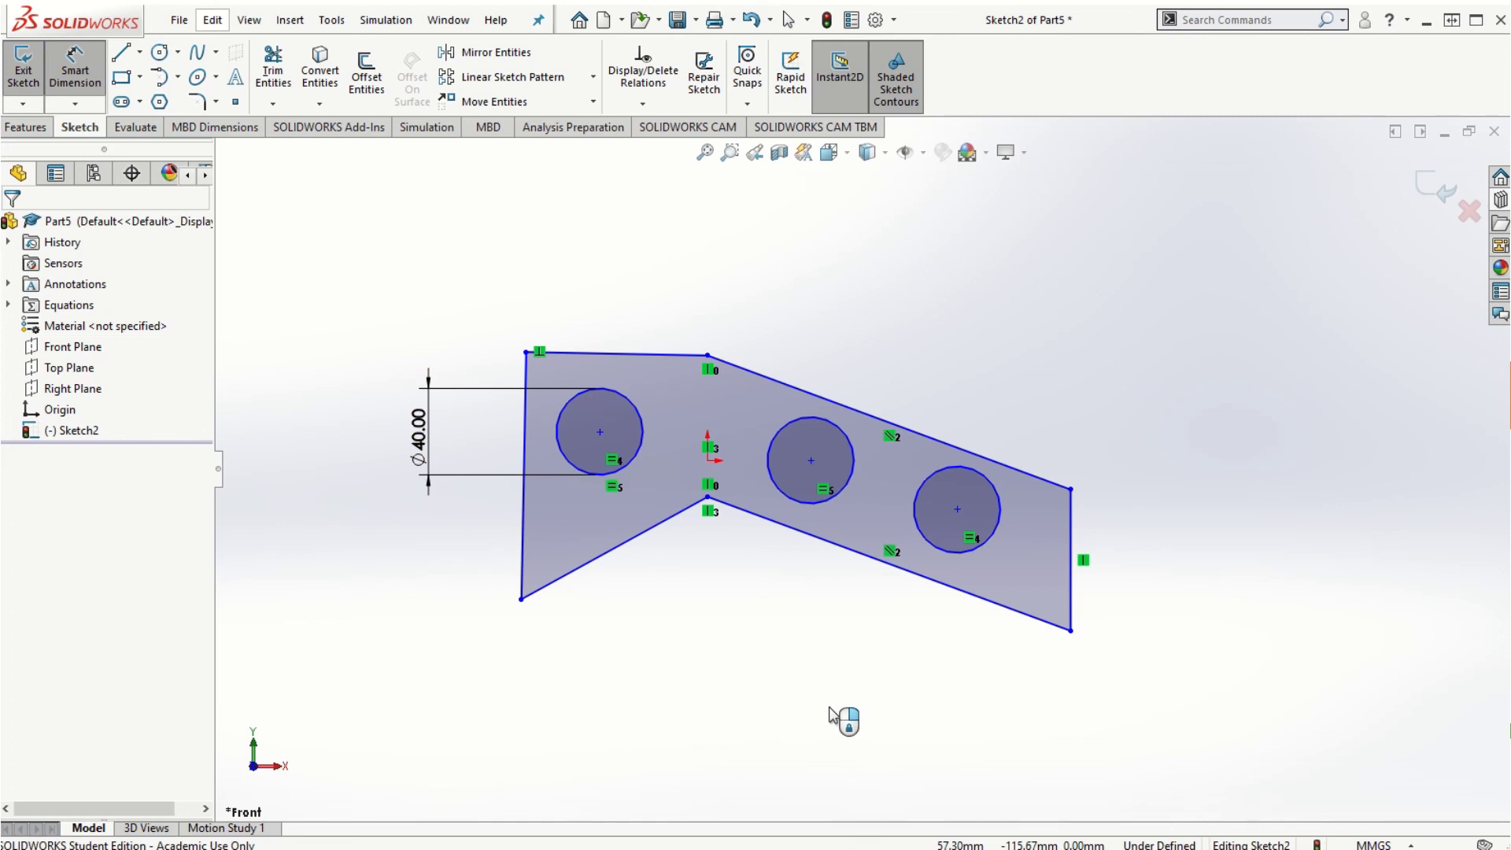
key("Escape")
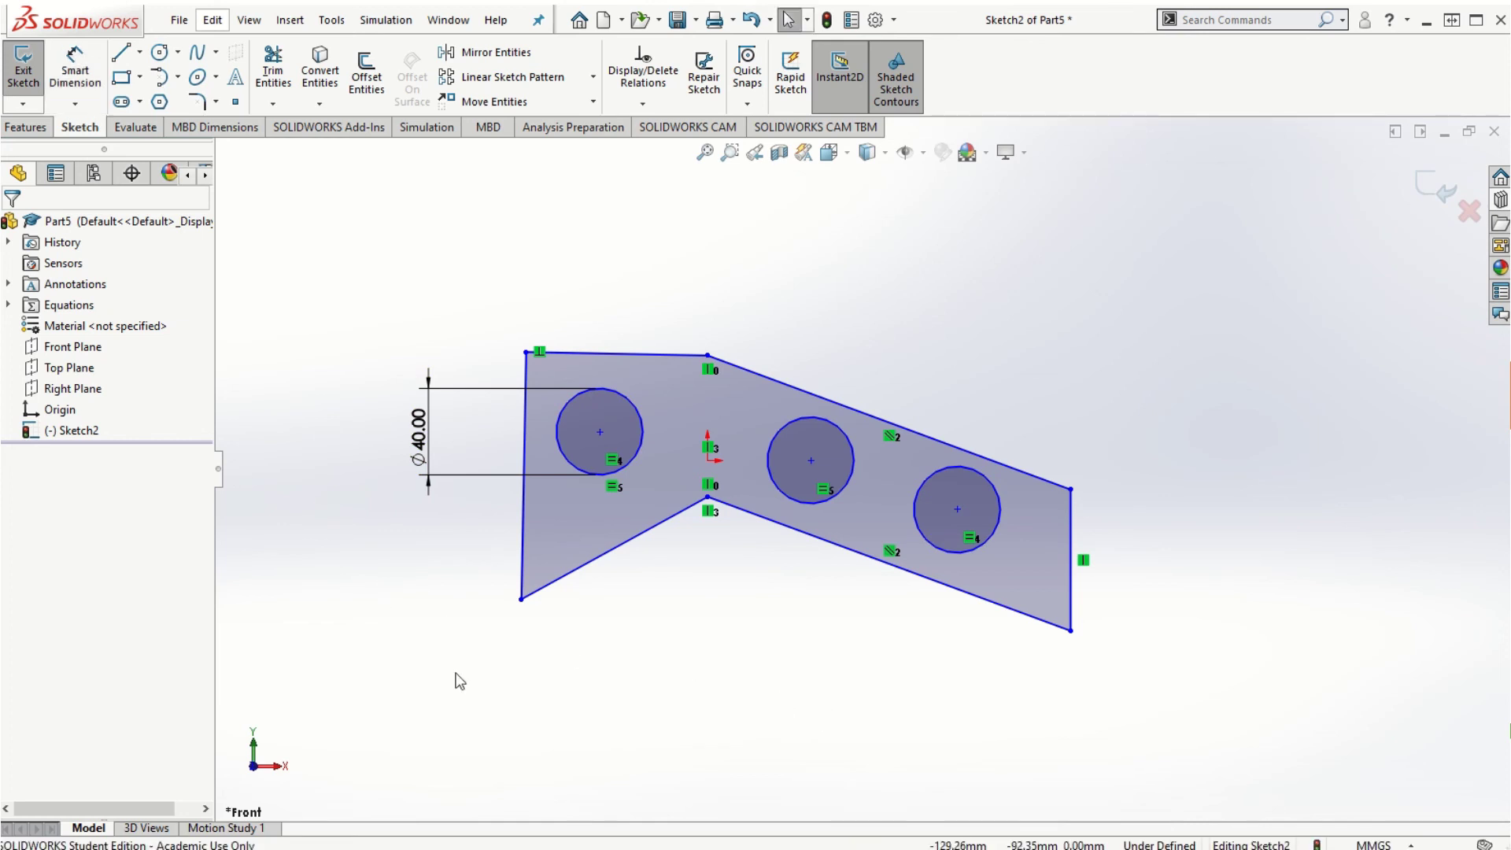
scroll(818, 508, "down", 2)
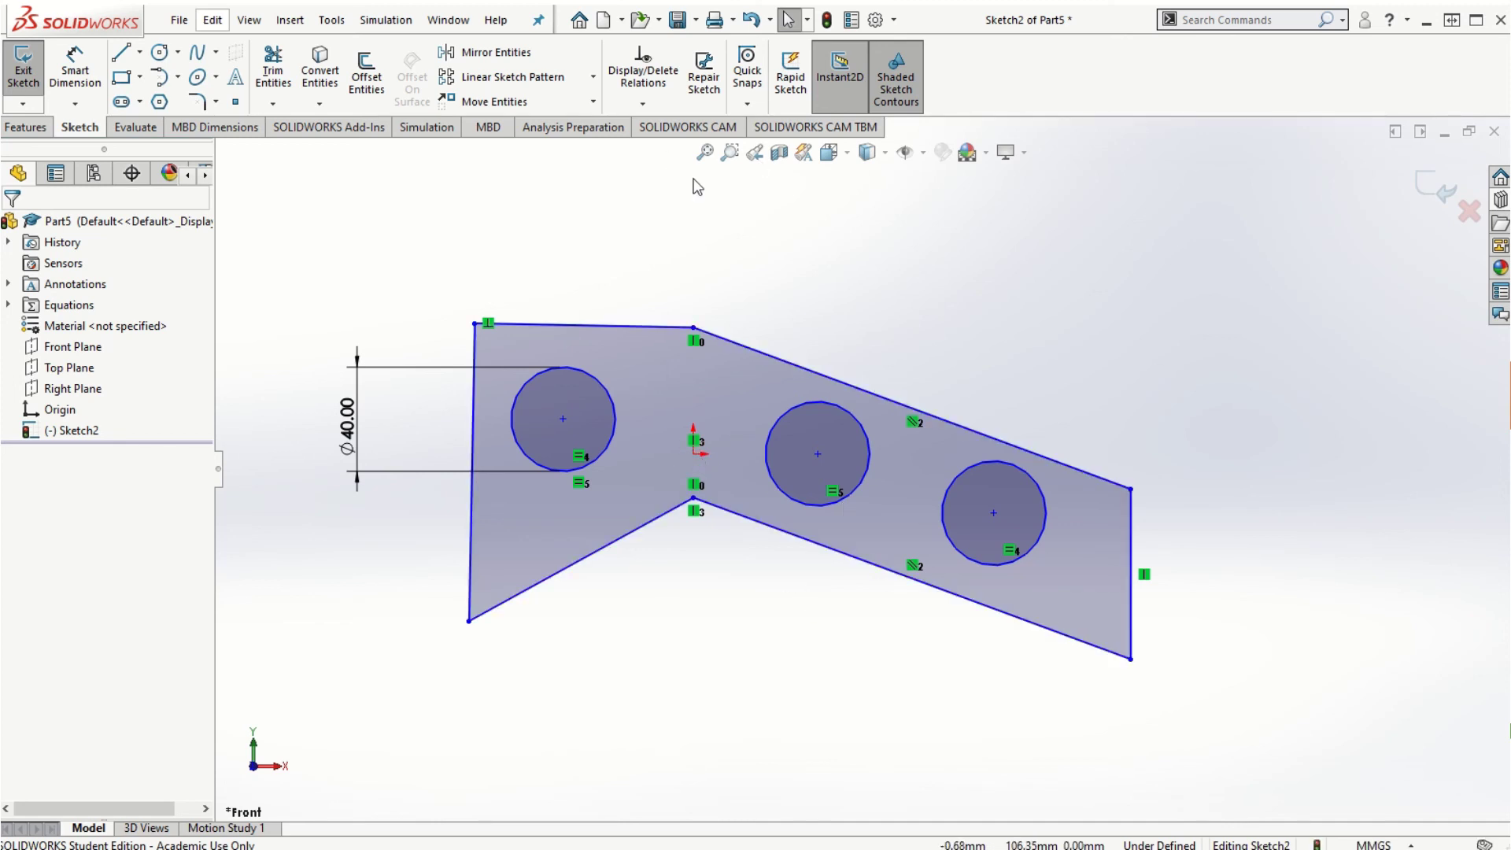
Step: Fully define the sketch by calculating relations and dimensions for all entities in it
left_click(650, 103)
left_click(654, 172)
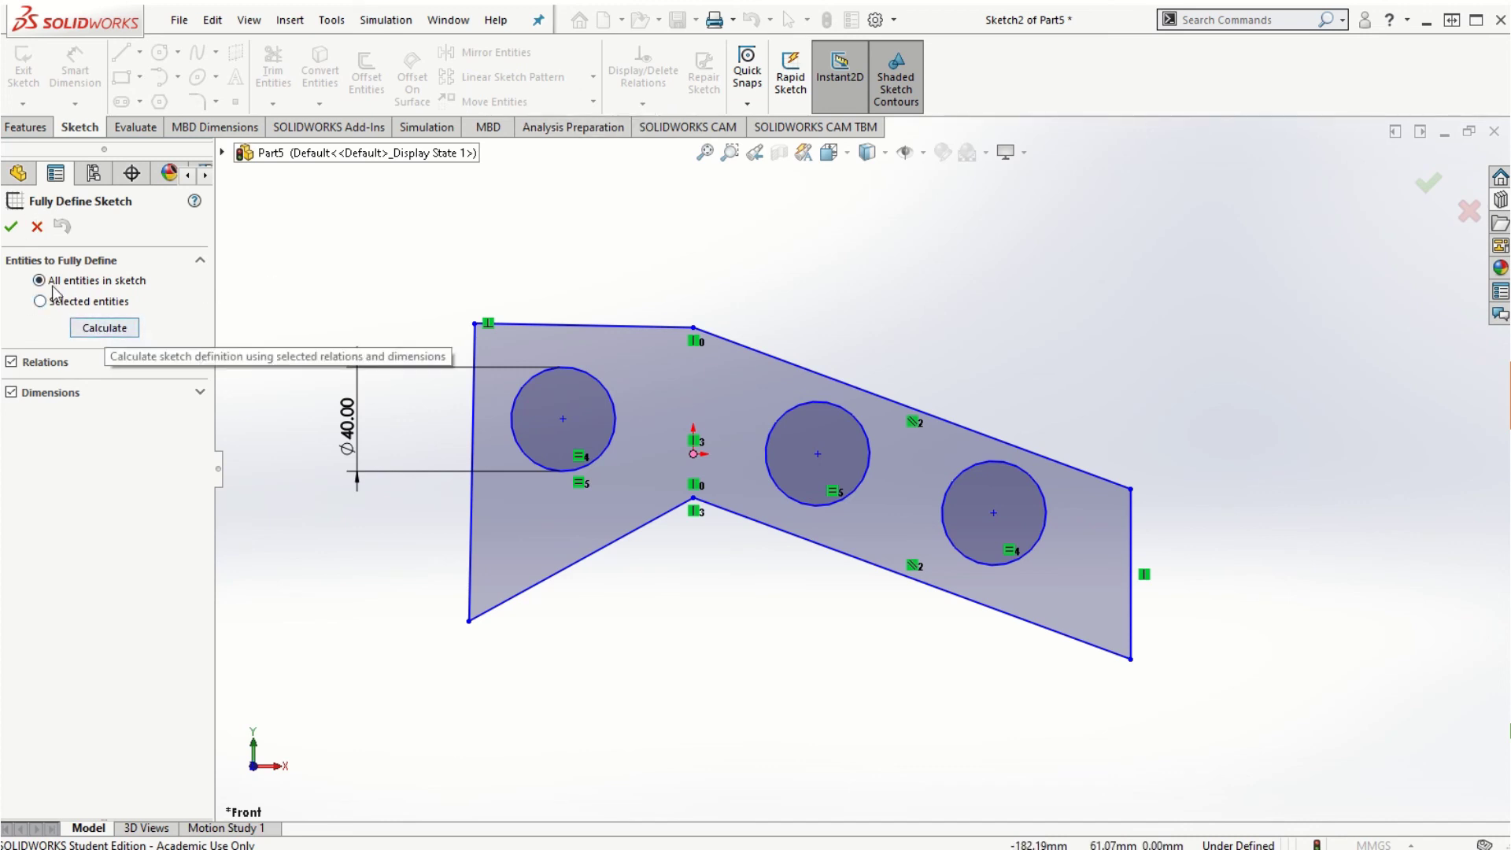
left_click(105, 332)
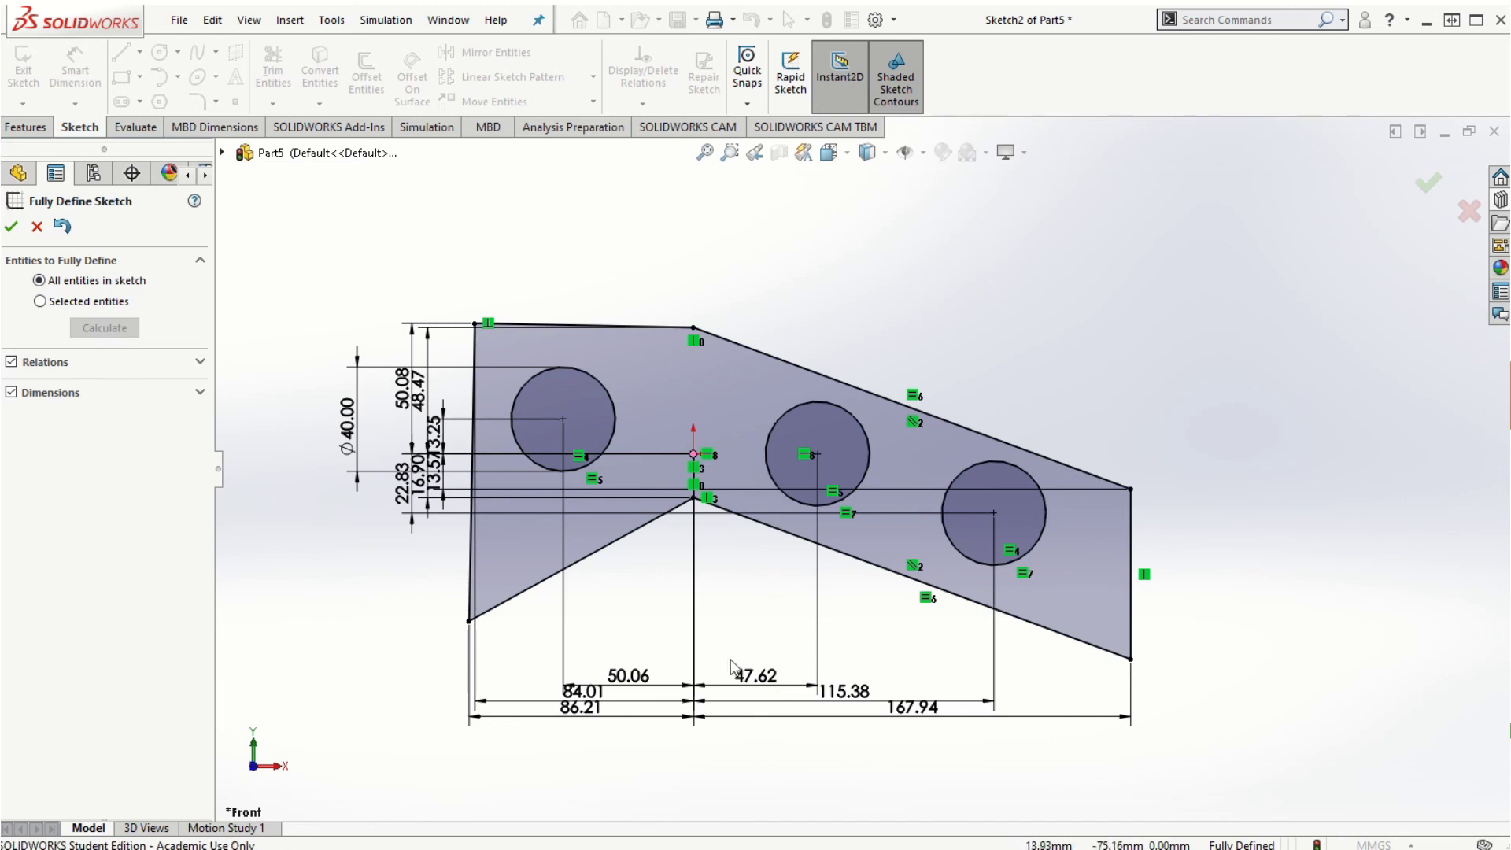
scroll(788, 600, "down", 3)
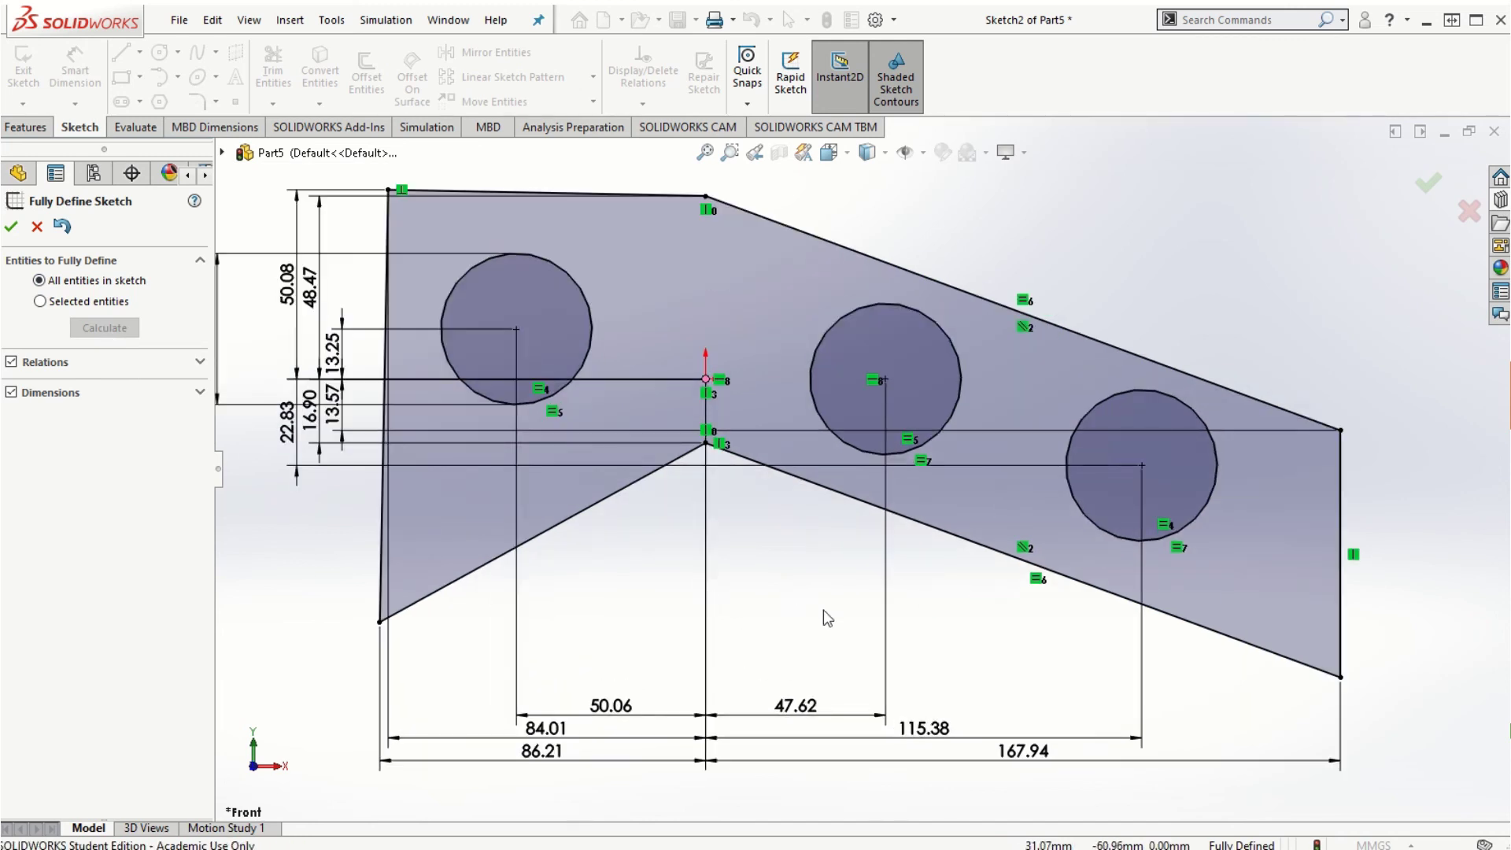
scroll(824, 611, "up", 1)
scroll(990, 567, "down", 1)
scroll(1061, 621, "up", 1)
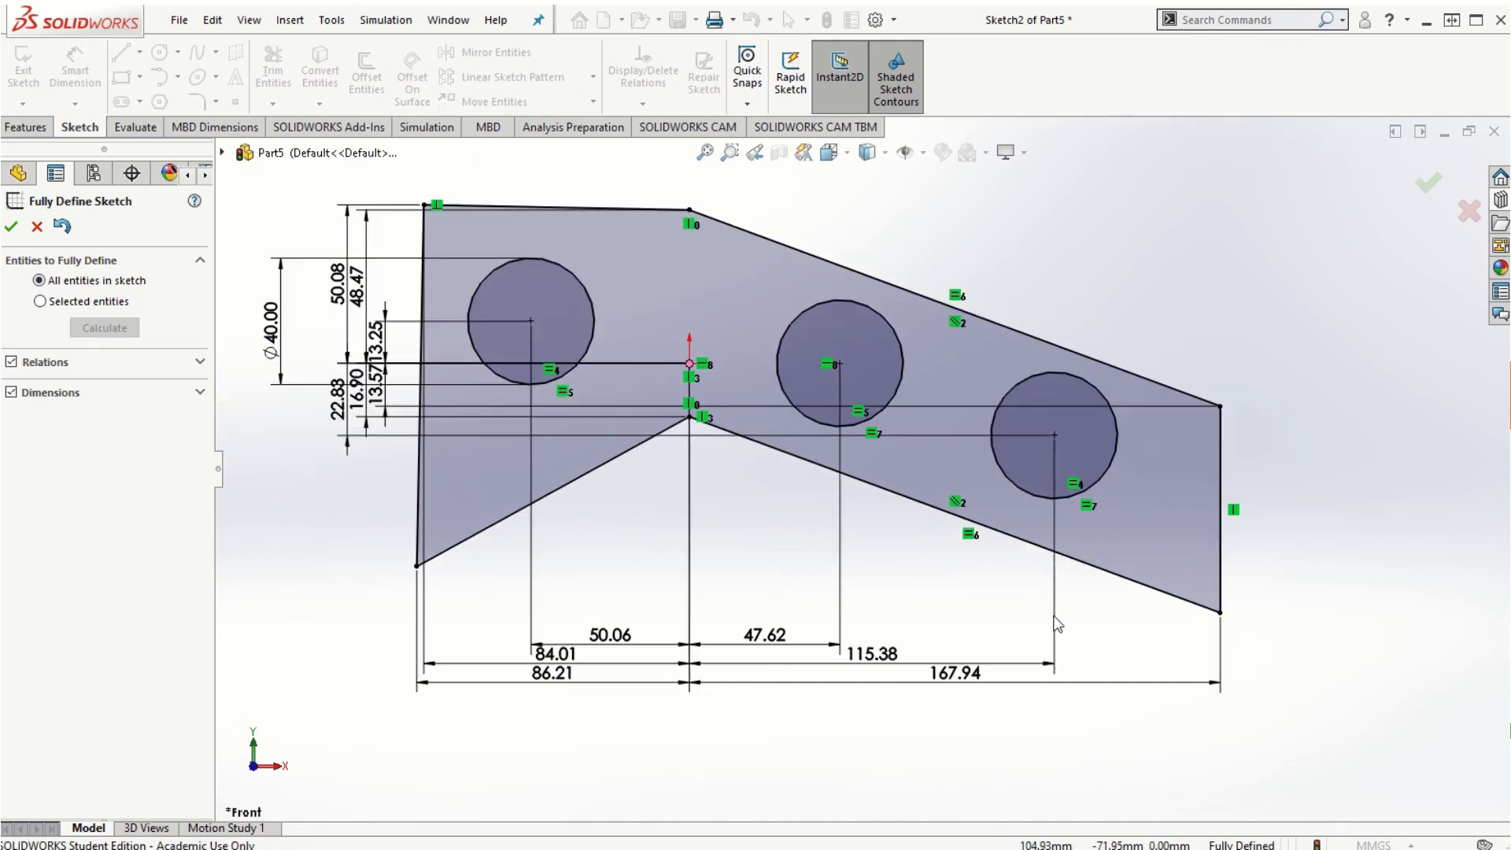
left_click(12, 227)
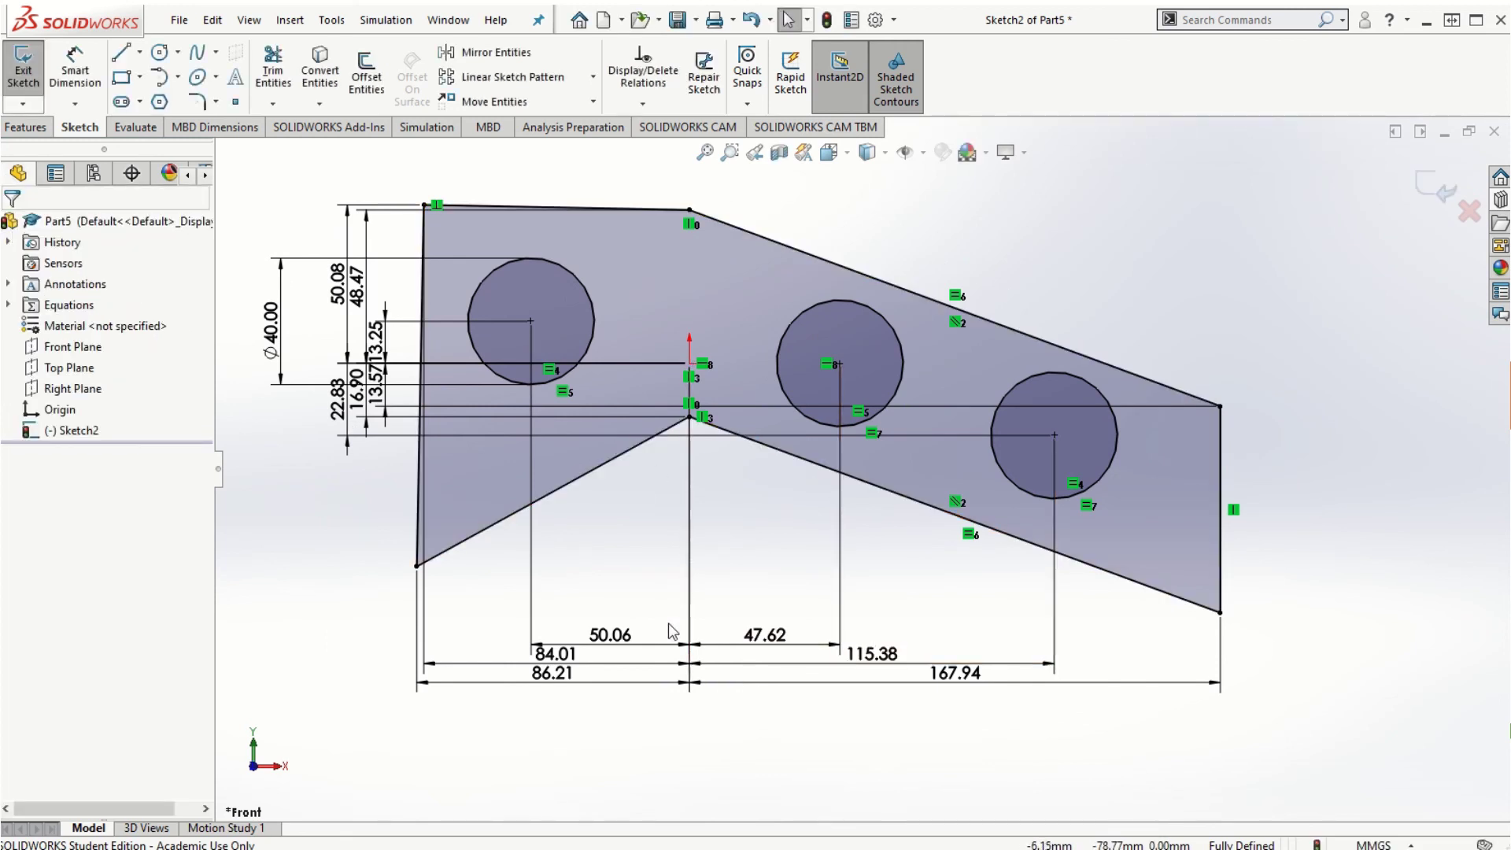
Step: Space out the generated horizontal dimensions below the outline, placing the two shortest closer to the profile and the longest farthest down
left_click_drag(797, 644, 795, 535)
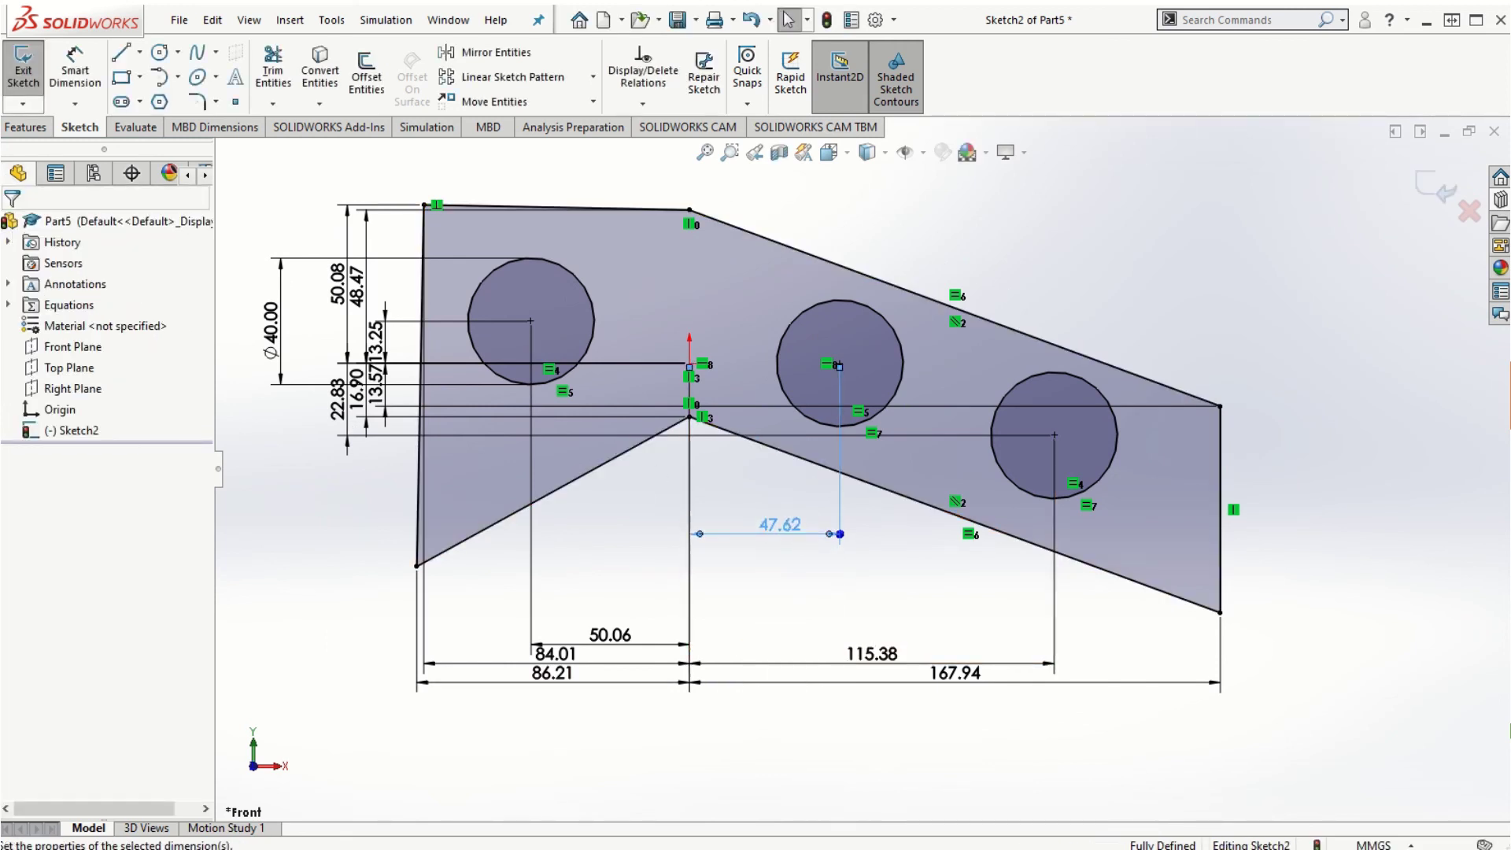
left_click_drag(627, 634, 628, 555)
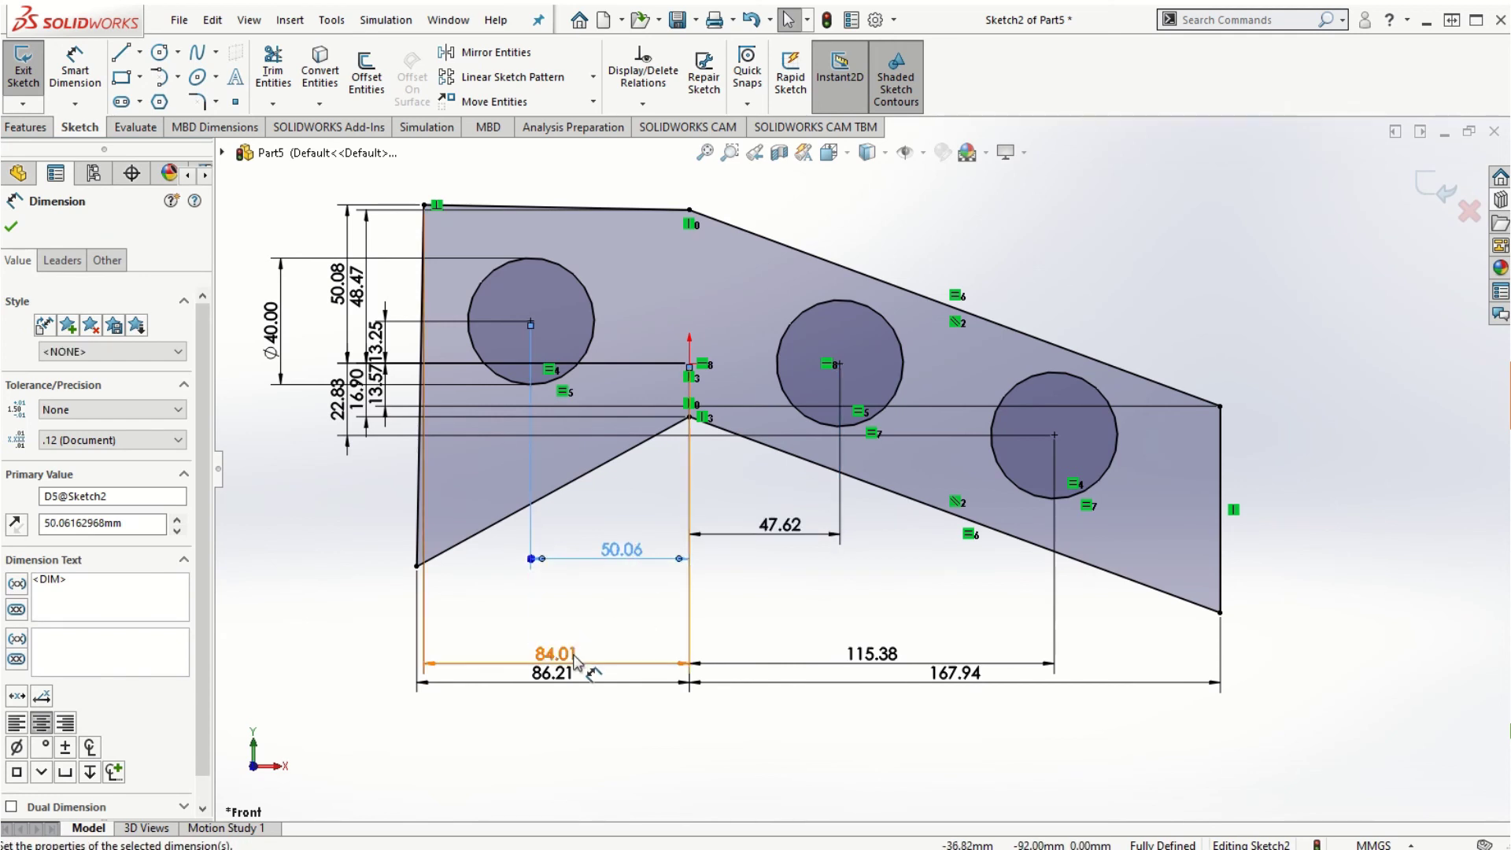
left_click_drag(595, 650, 579, 616)
mouse_move(553, 674)
left_mouse_down()
mouse_move(556, 645)
mouse_move(560, 679)
left_mouse_up()
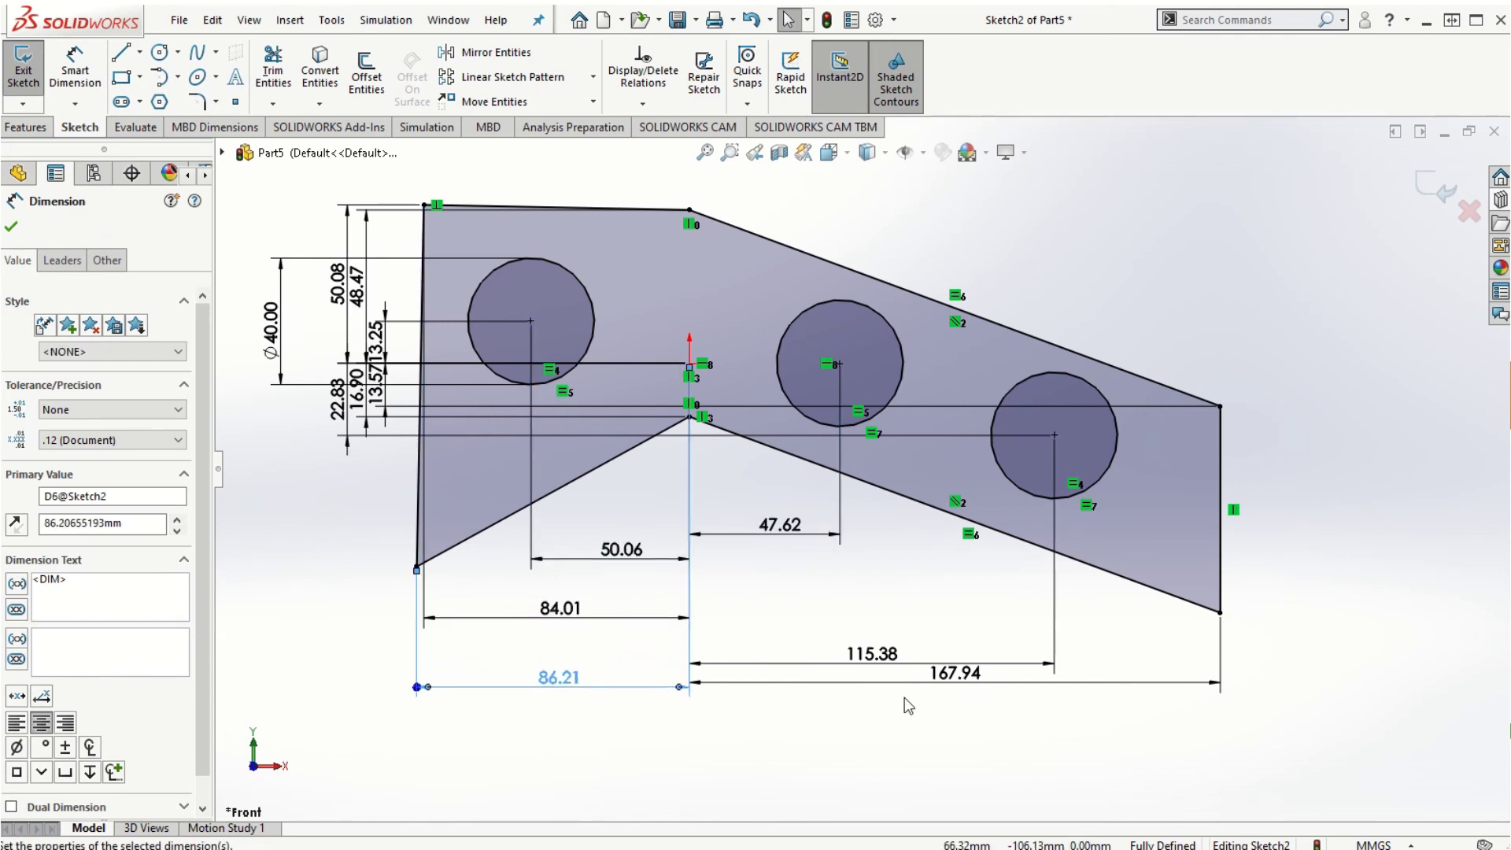
left_click_drag(958, 688, 956, 740)
left_click_drag(897, 660, 937, 642)
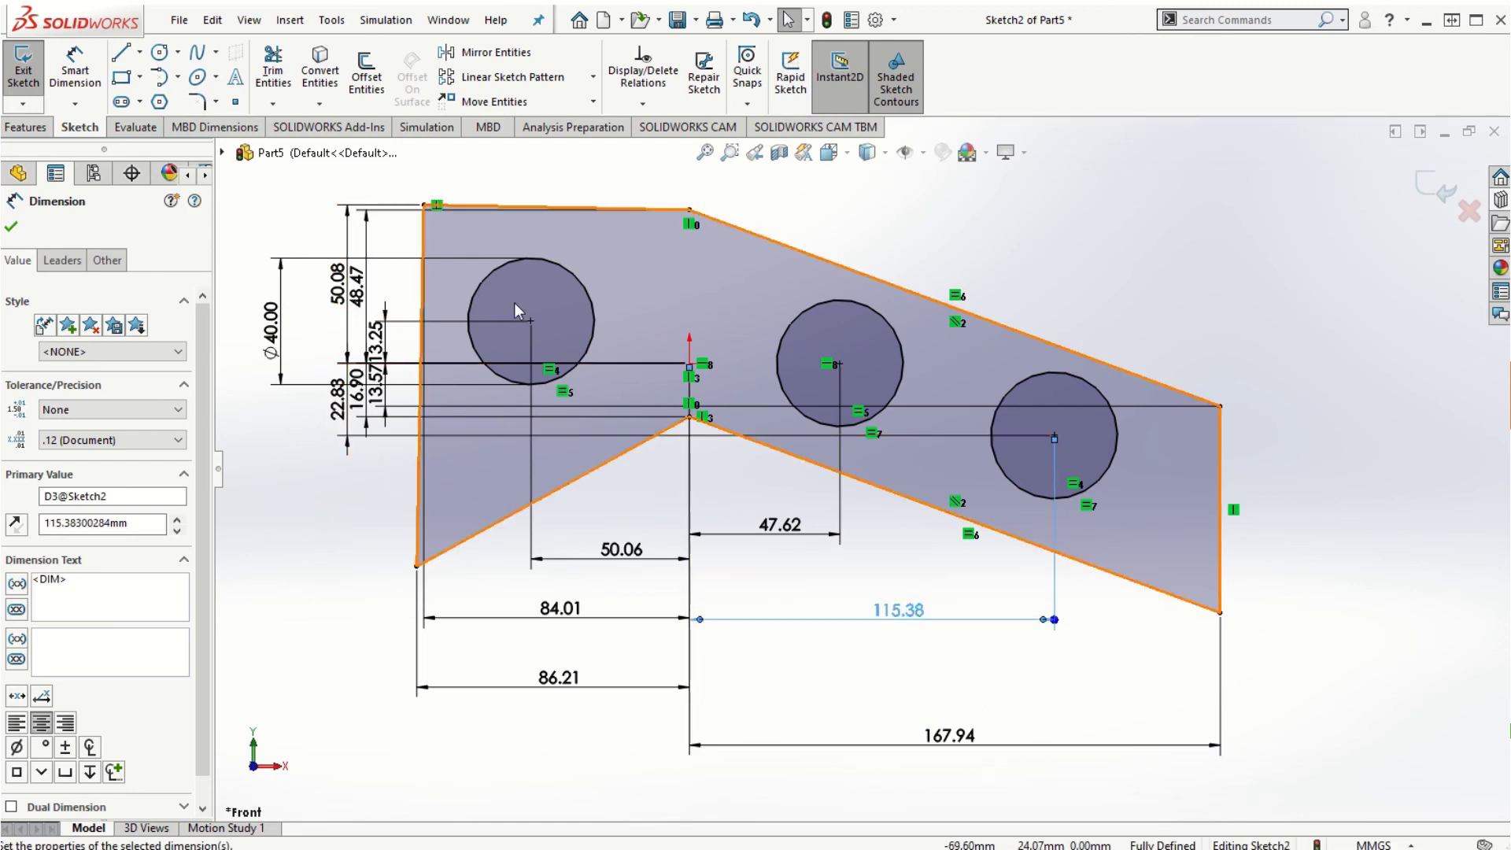
Step: Move the top vertex's height dimension to the vertex's right side and shift the leftmost circle's vertical position dimension closer to the outline
key("z")
scroll(571, 370, "down", 2)
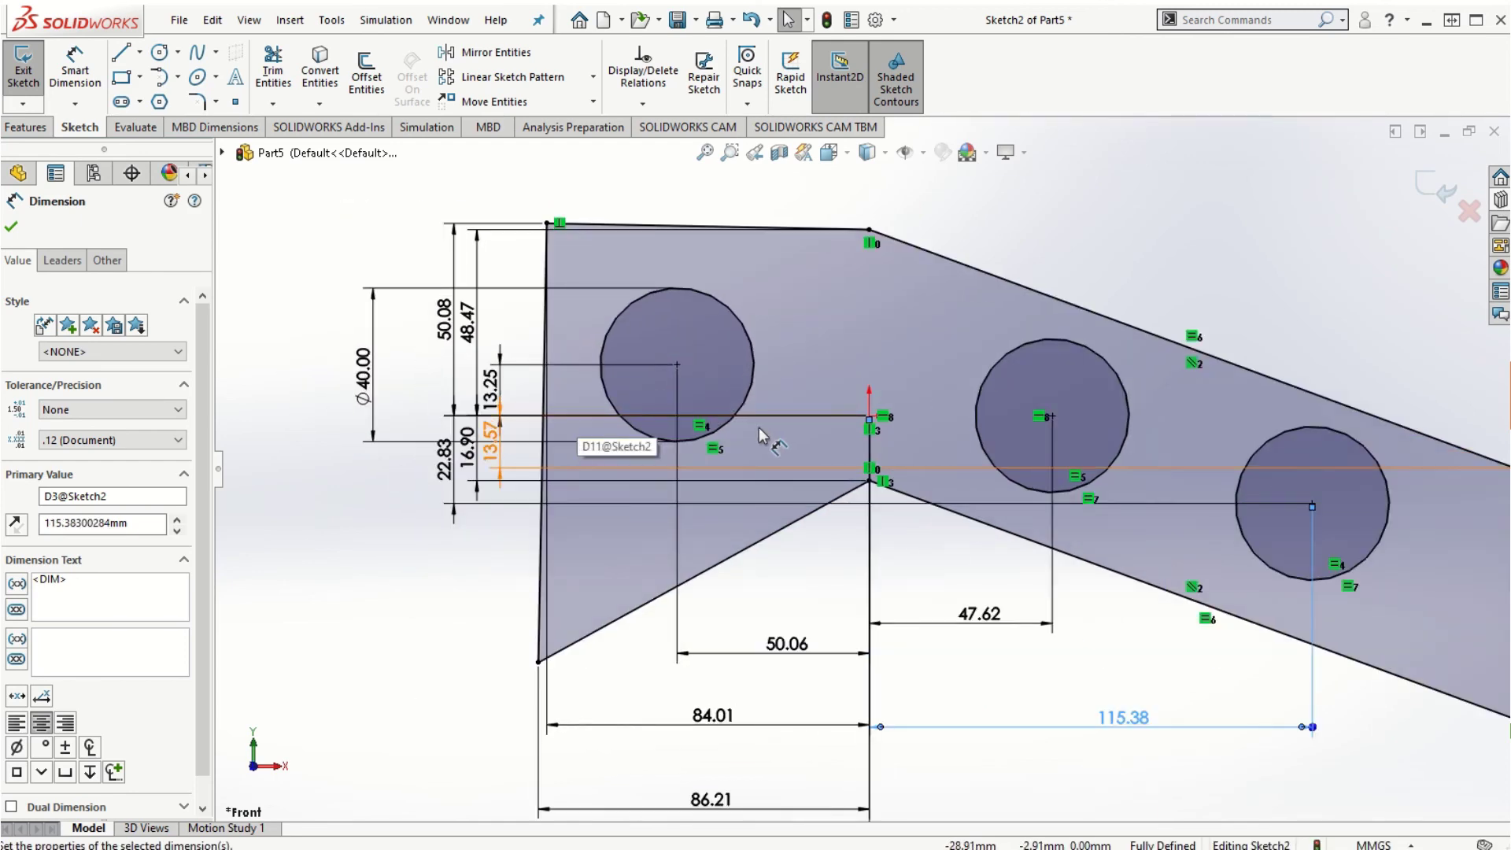
mouse_move(472, 323)
left_mouse_down()
mouse_move(697, 338)
mouse_move(948, 290)
mouse_move(1190, 307)
mouse_move(919, 297)
mouse_move(945, 297)
left_mouse_up()
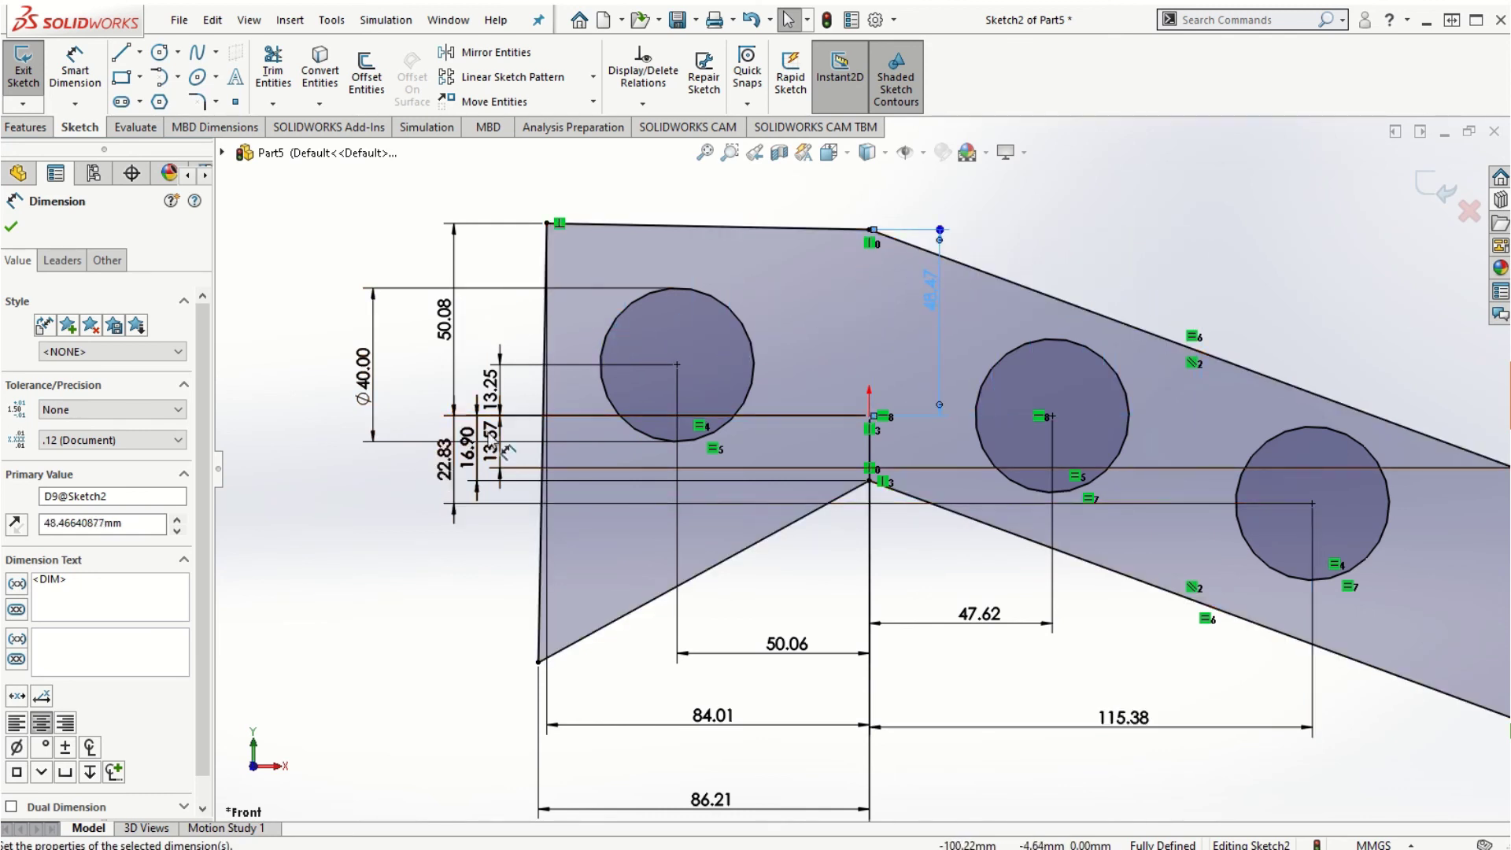
mouse_move(504, 400)
left_mouse_down()
mouse_move(521, 398)
mouse_move(504, 346)
mouse_move(526, 400)
mouse_move(520, 371)
left_mouse_up()
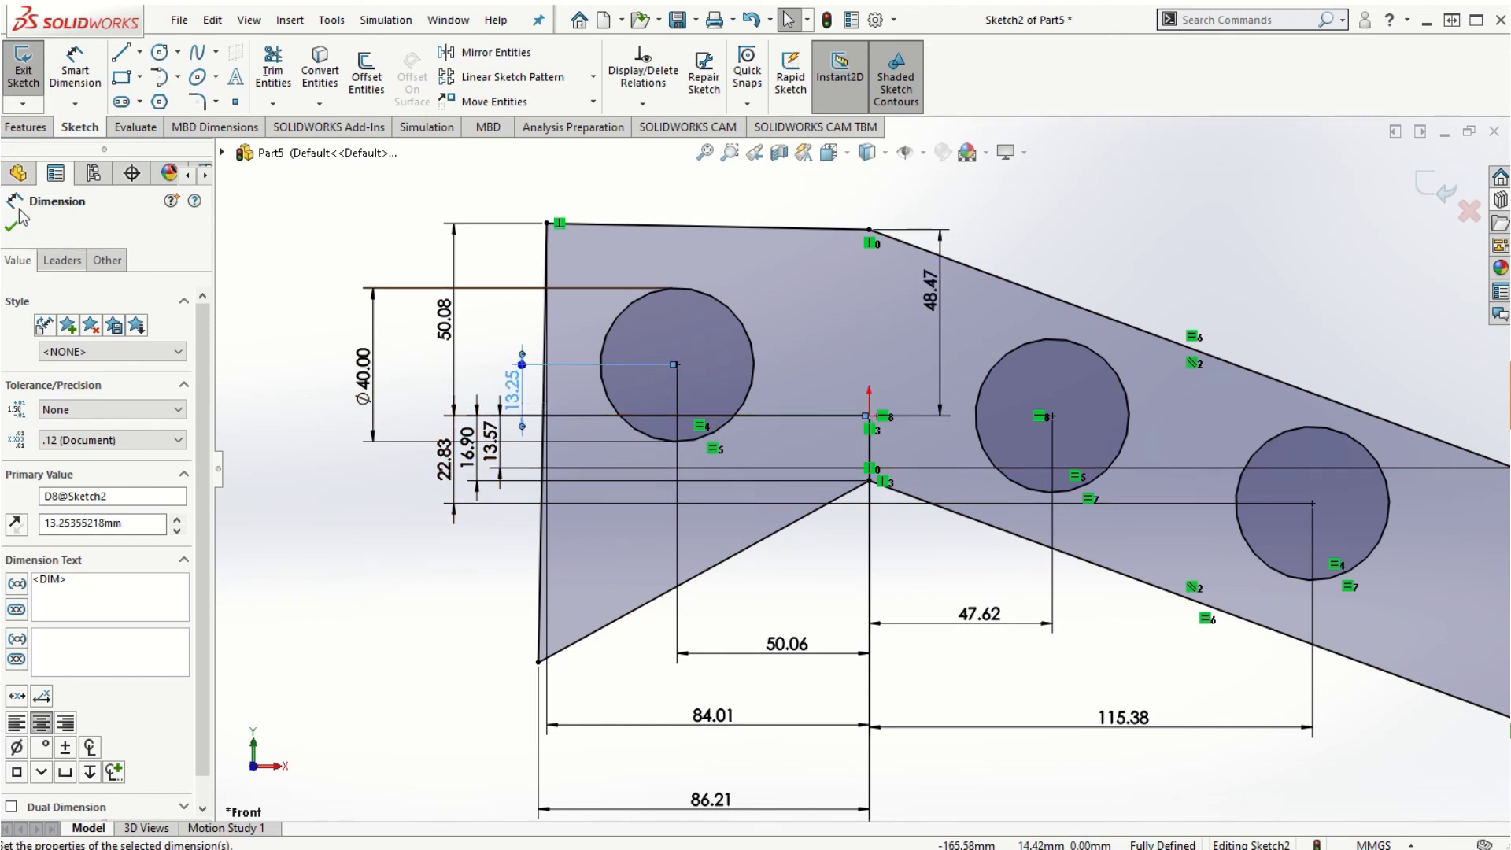
left_click(17, 226)
scroll(1213, 551, "up", 2)
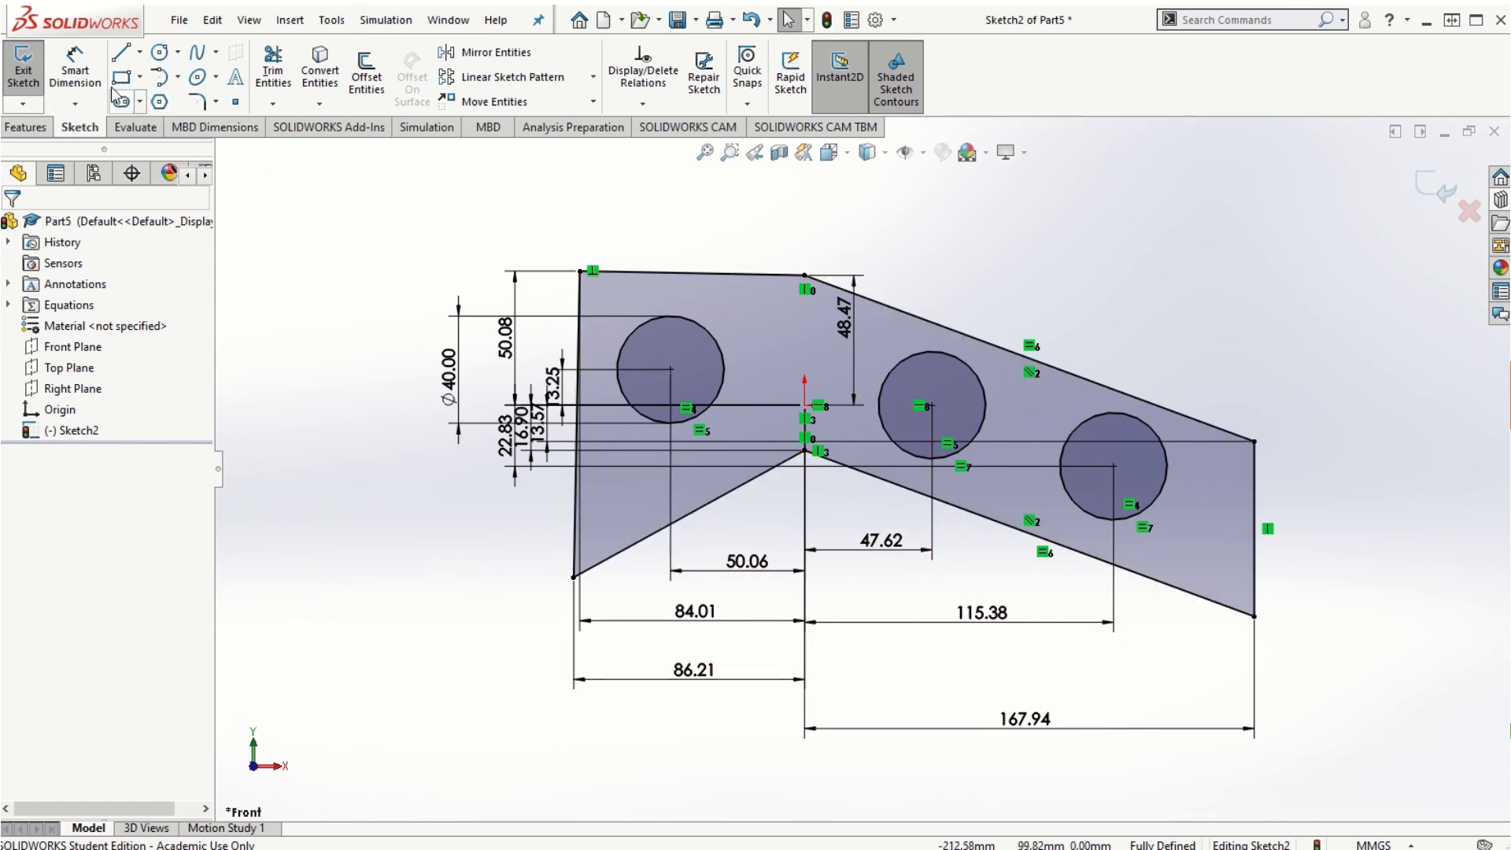
Step: Try to add a length dimension to the outline's upper sloped line, cancelling the driven dimension
left_click(75, 71)
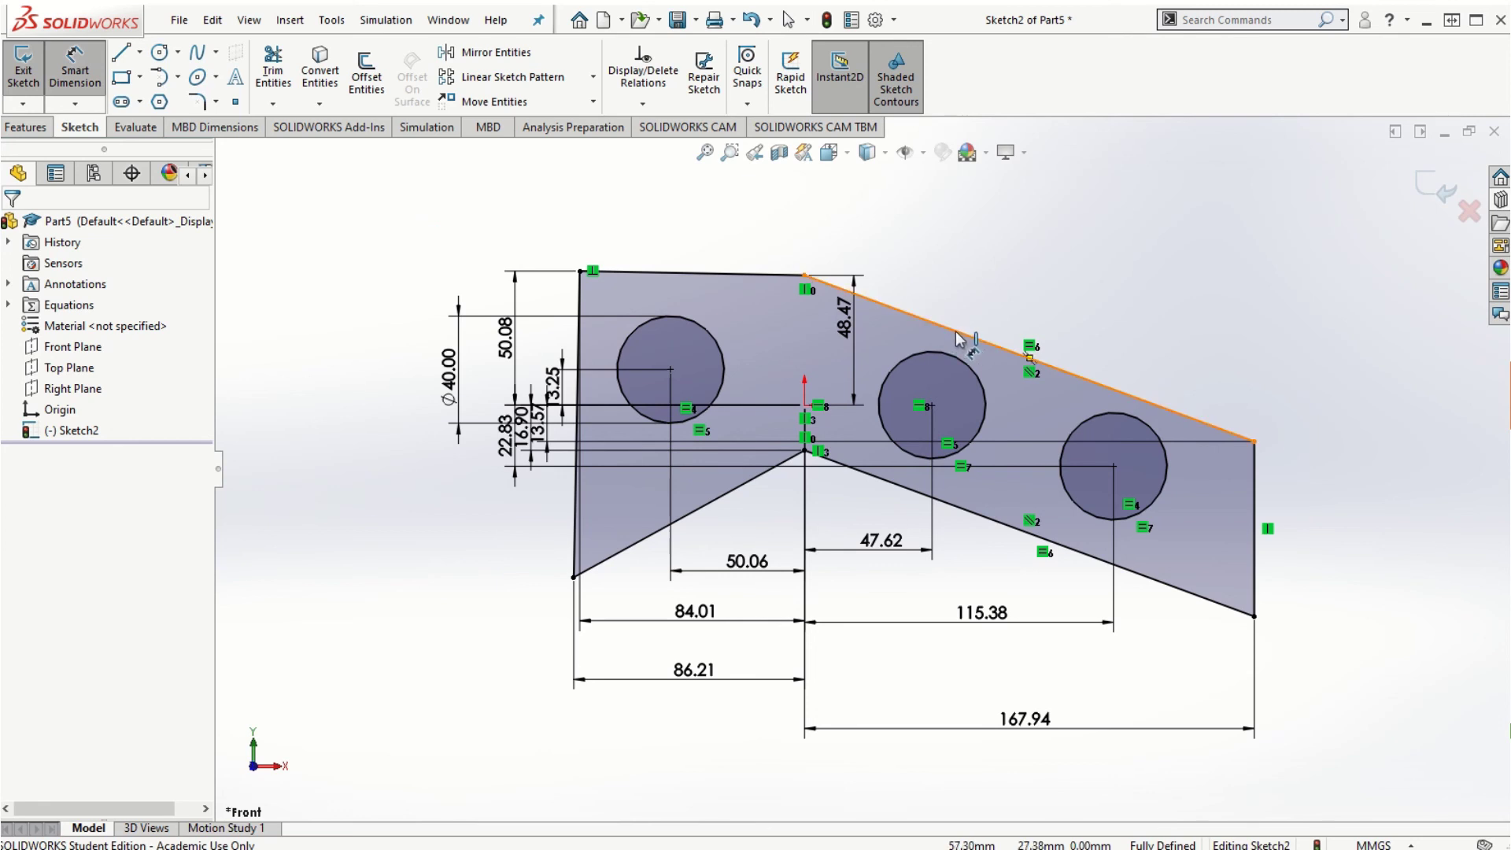
left_click(1008, 352)
left_click(1060, 336)
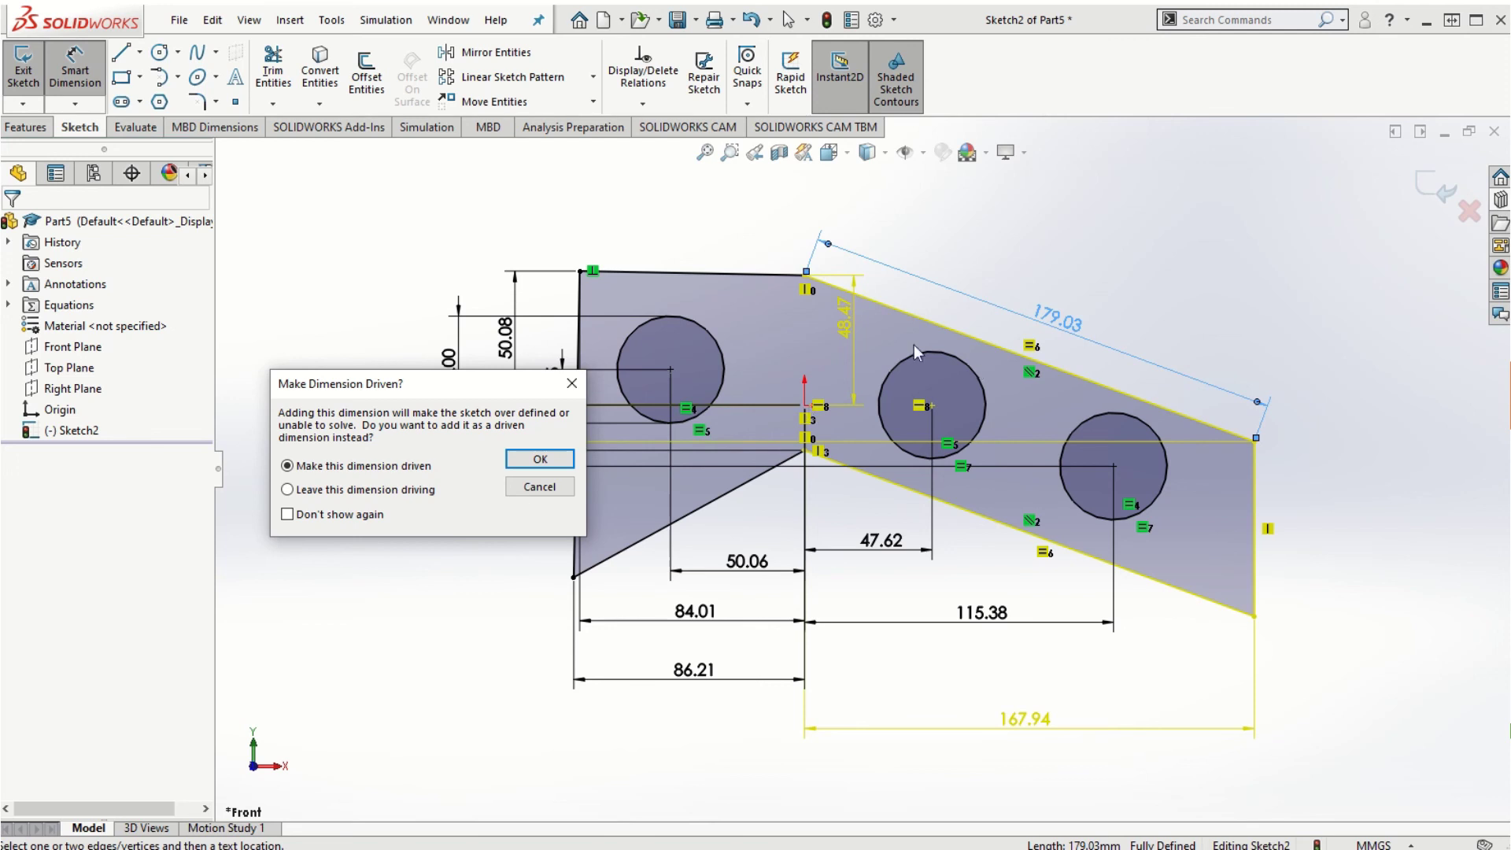
left_click(540, 487)
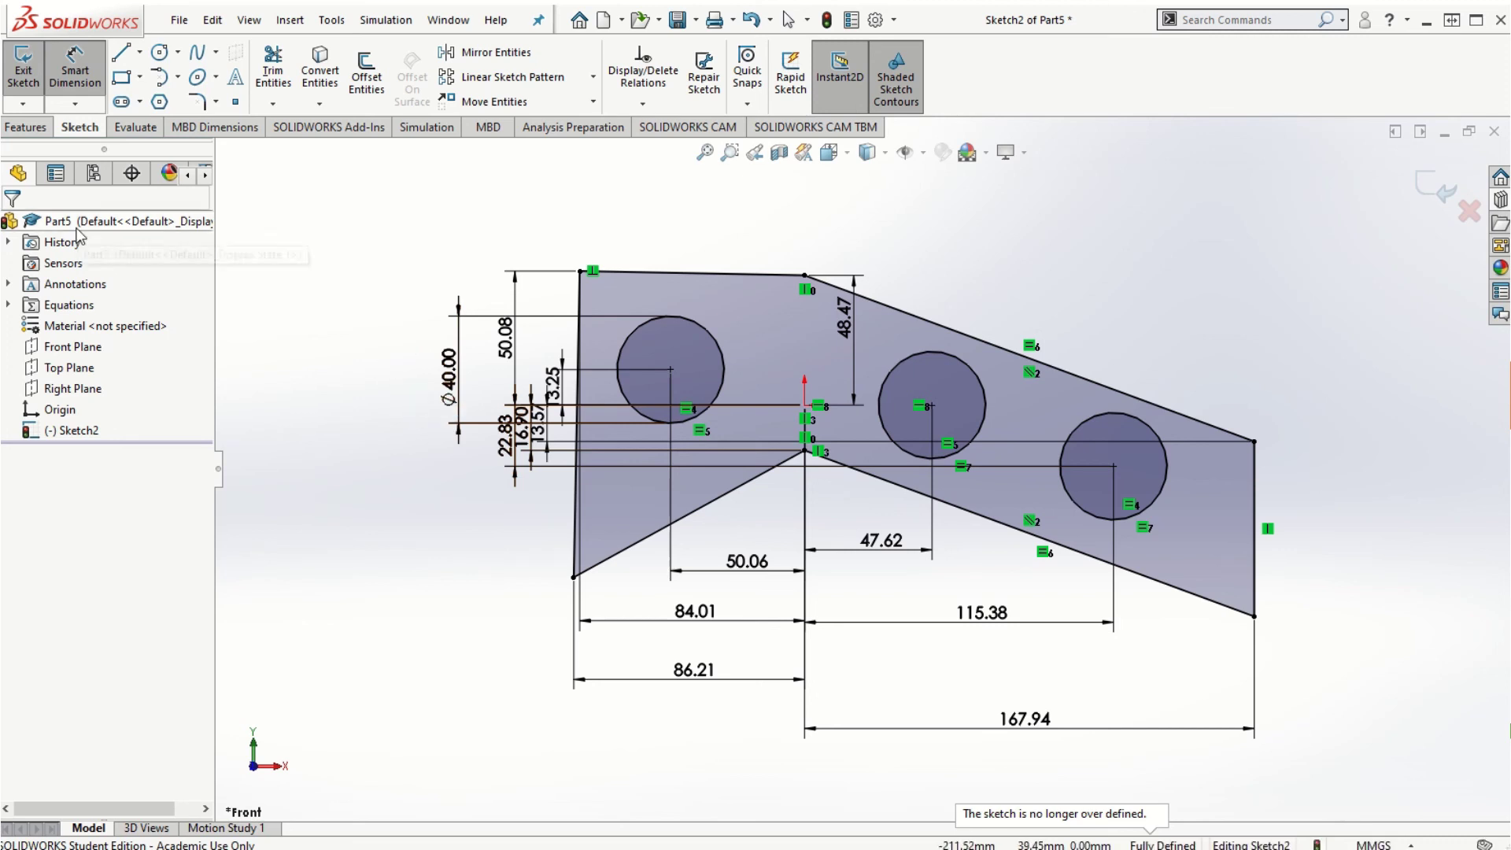
left_click(1469, 211)
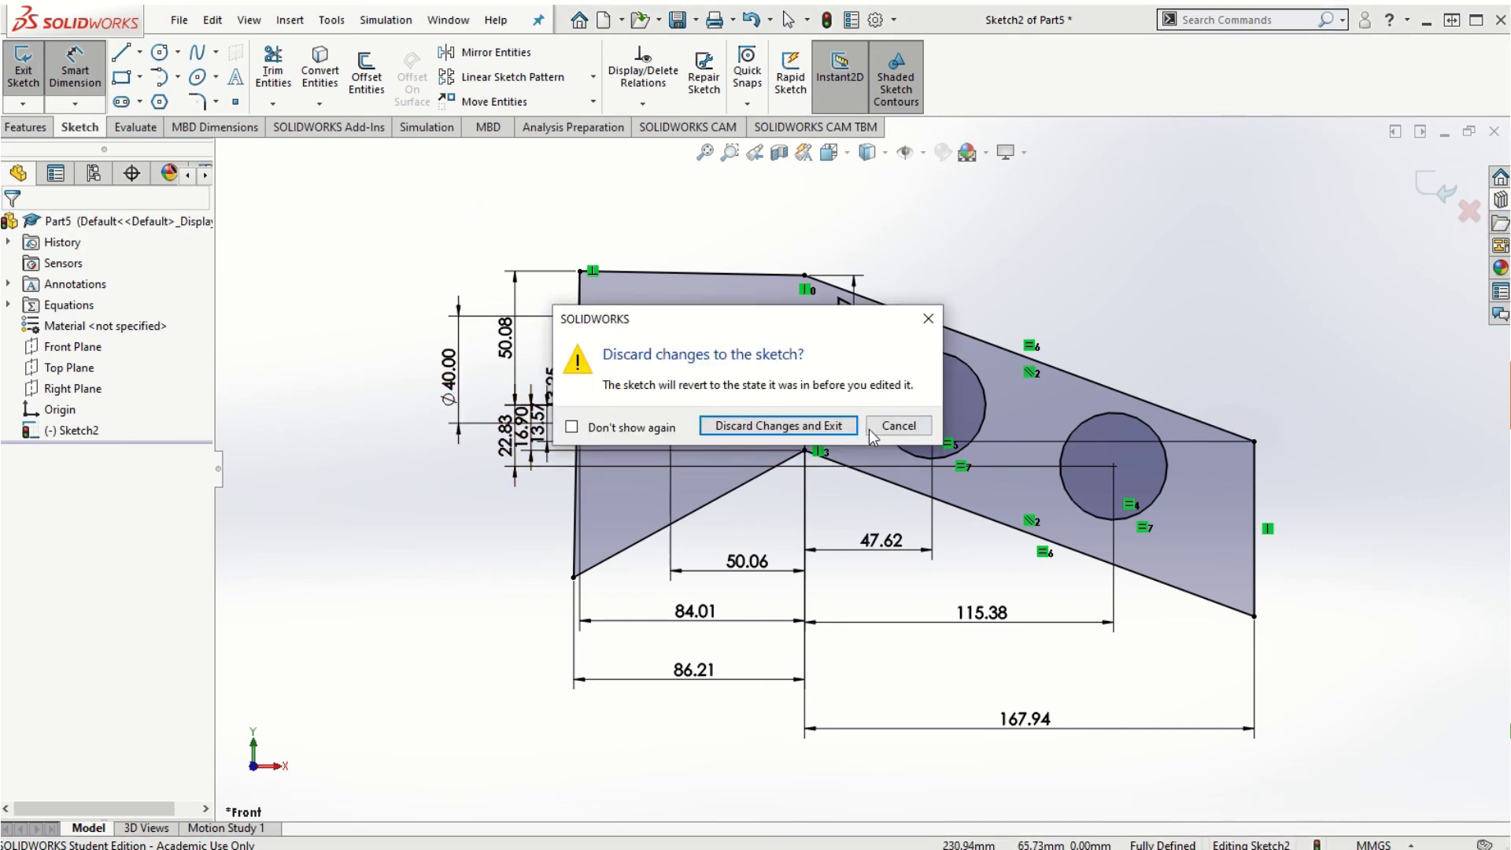
left_click(824, 433)
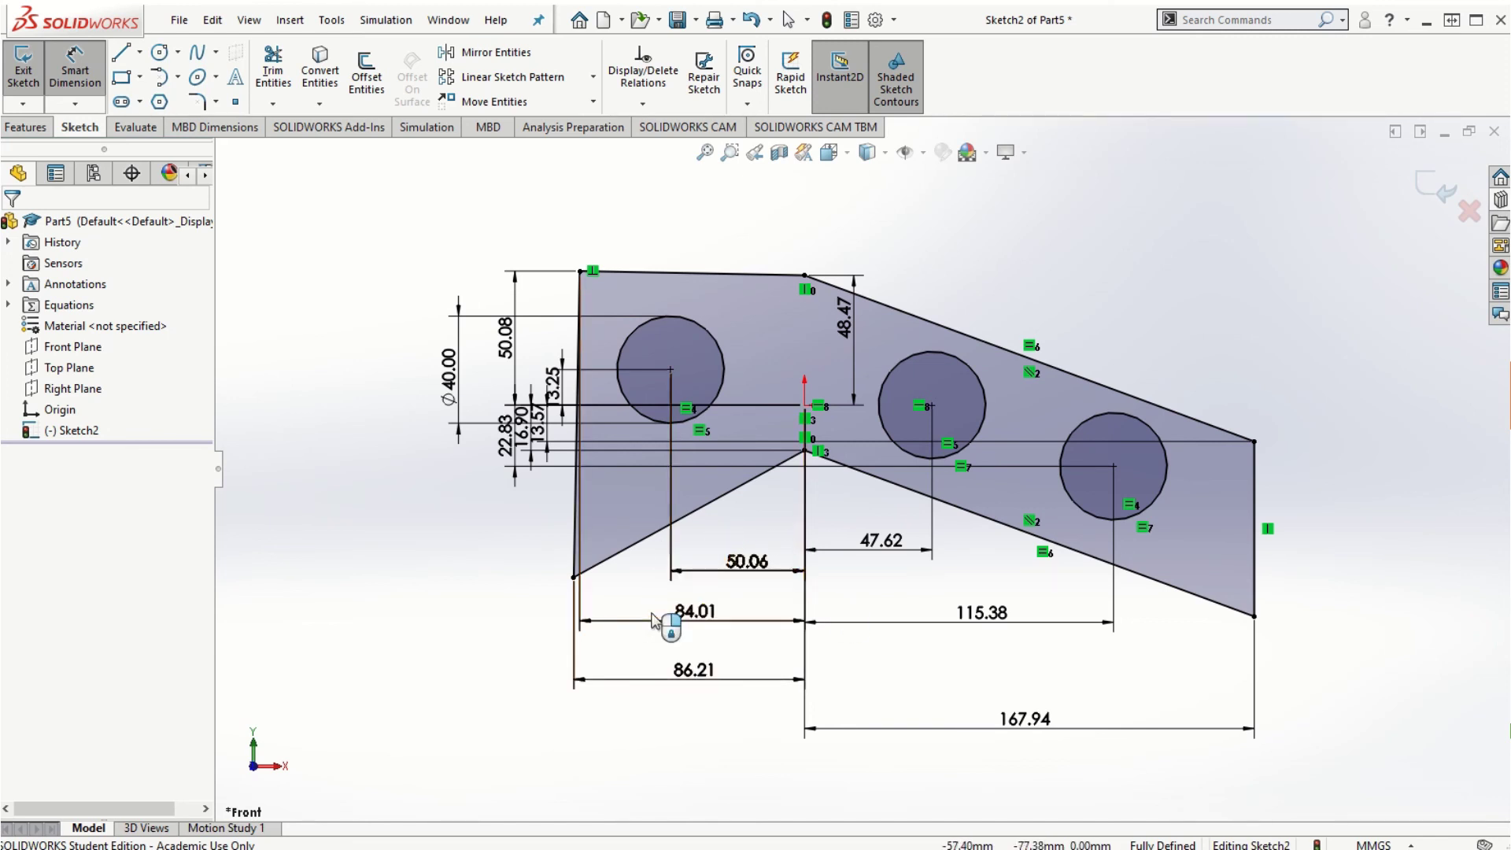
key("s")
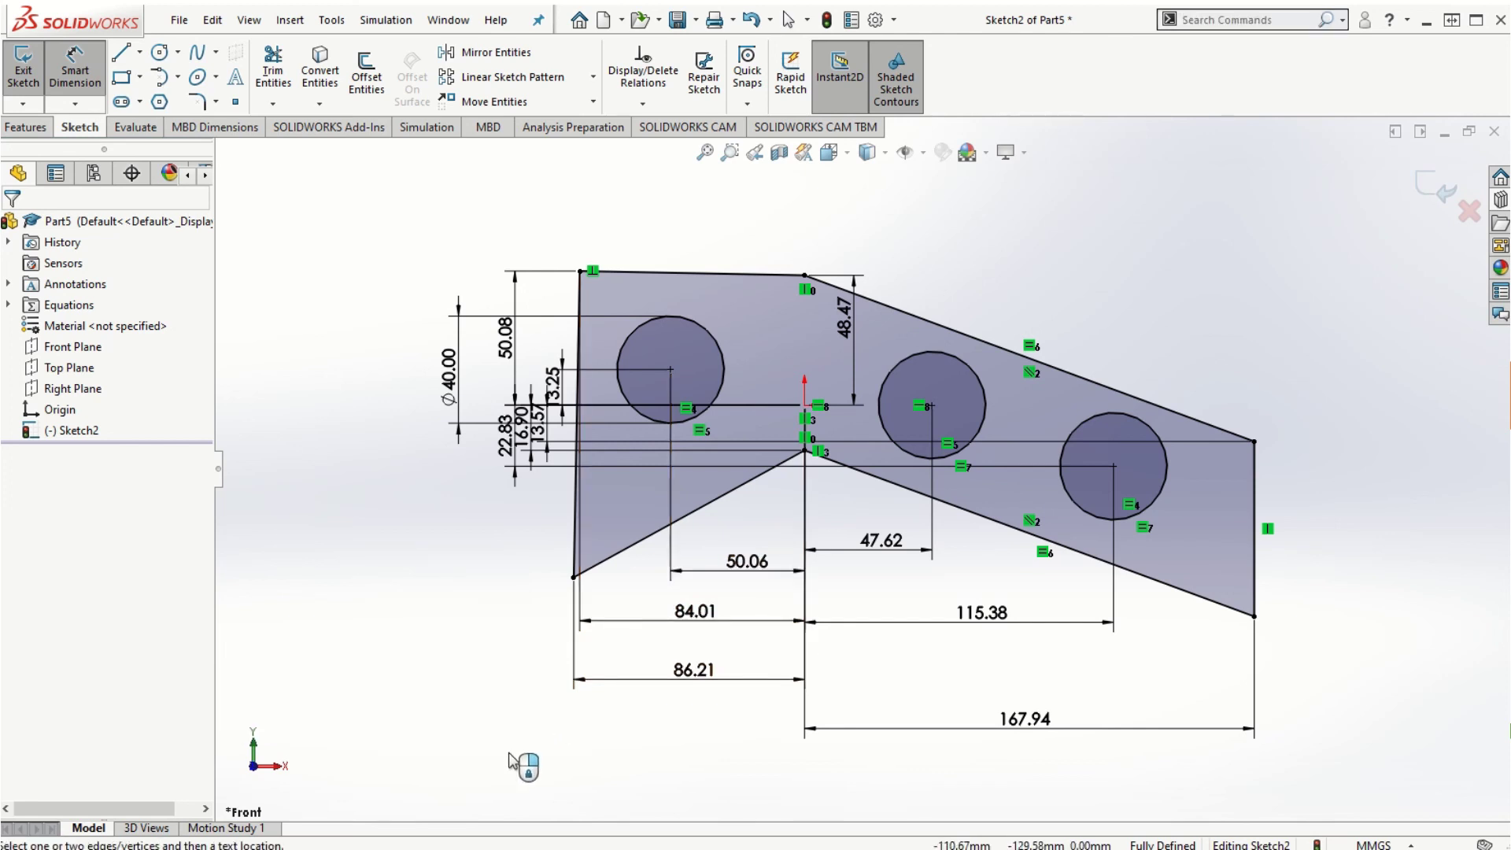
key("Escape")
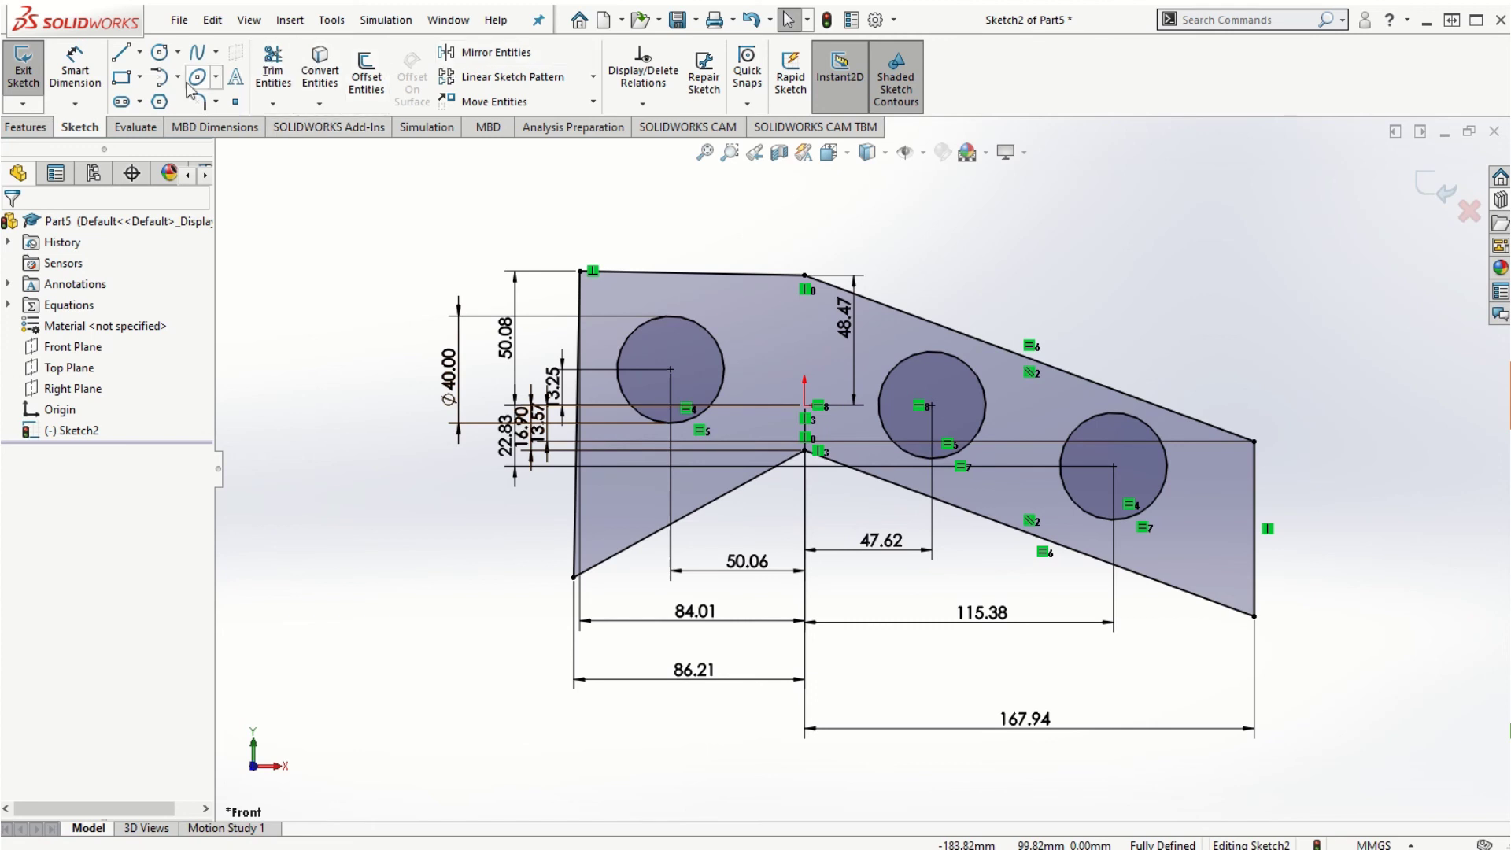
Step: Try a 10 mm sketch fillet on the lower notch's inner vertex, declining deletion of the equal relation, and on the outline's upper-left corner
left_click(216, 102)
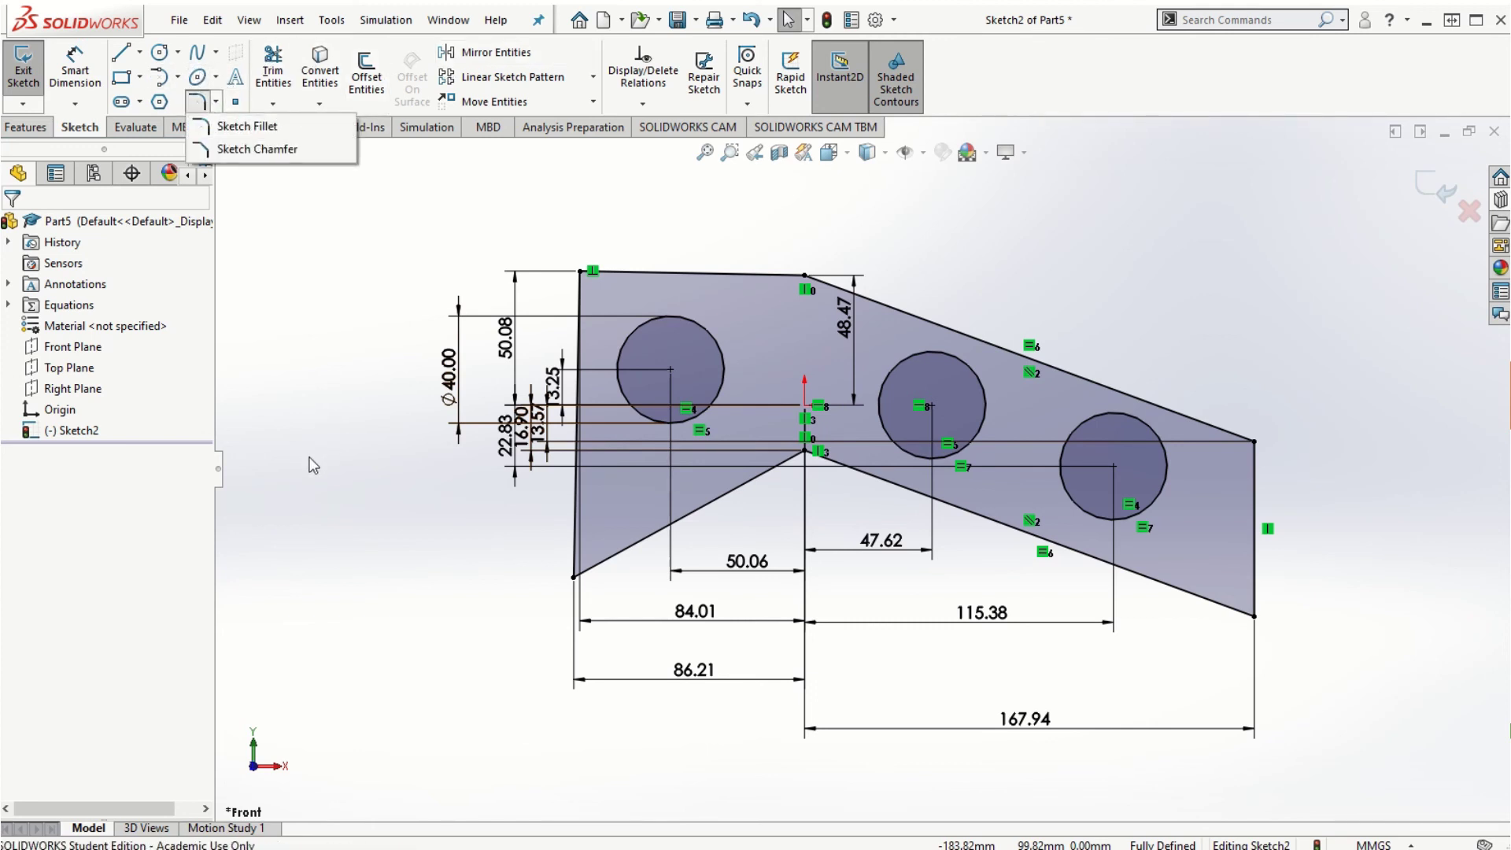
key("s")
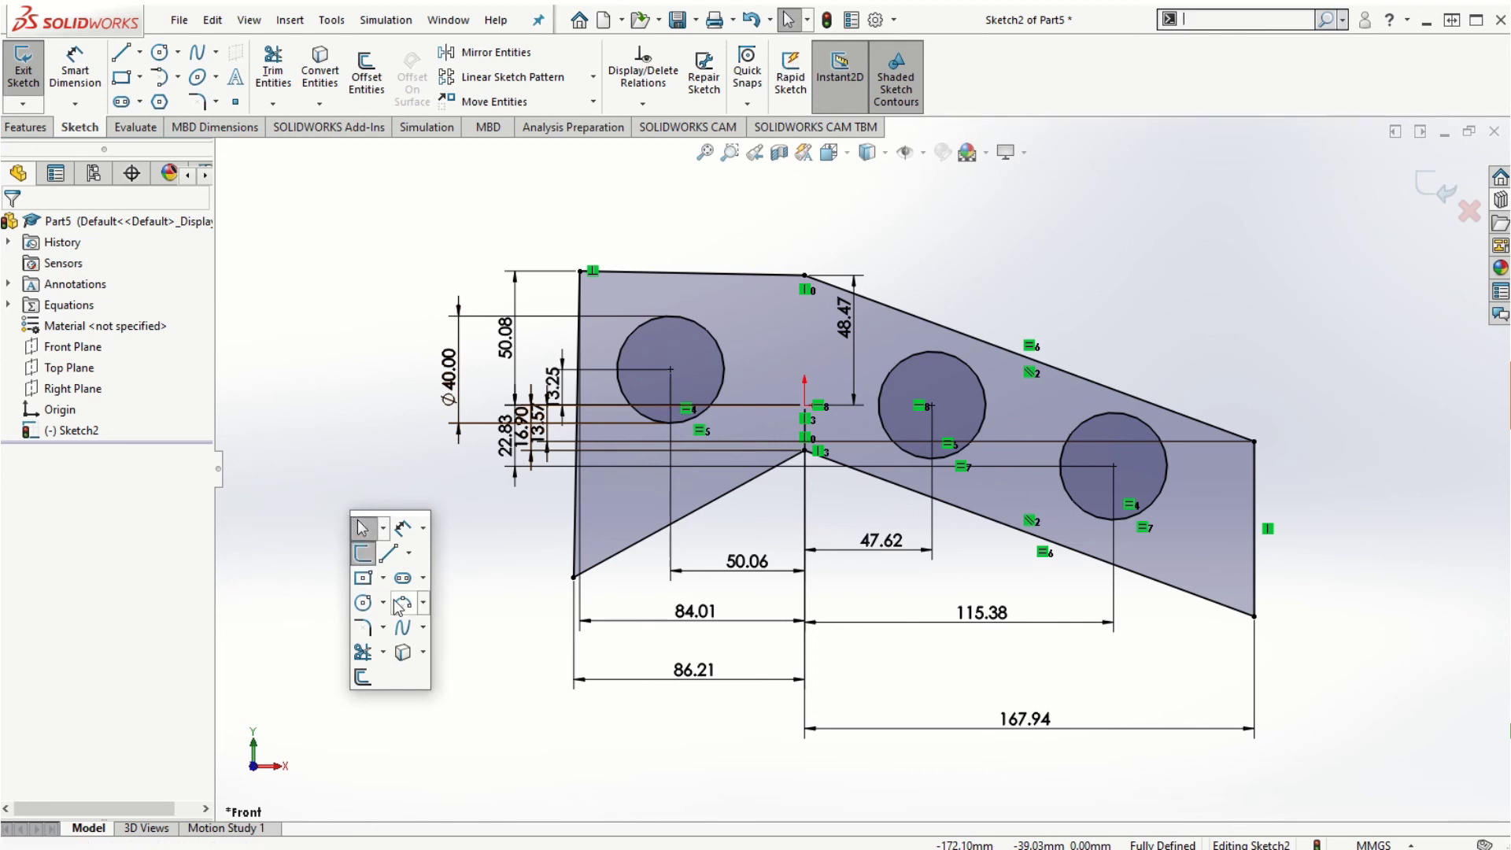
left_click(363, 628)
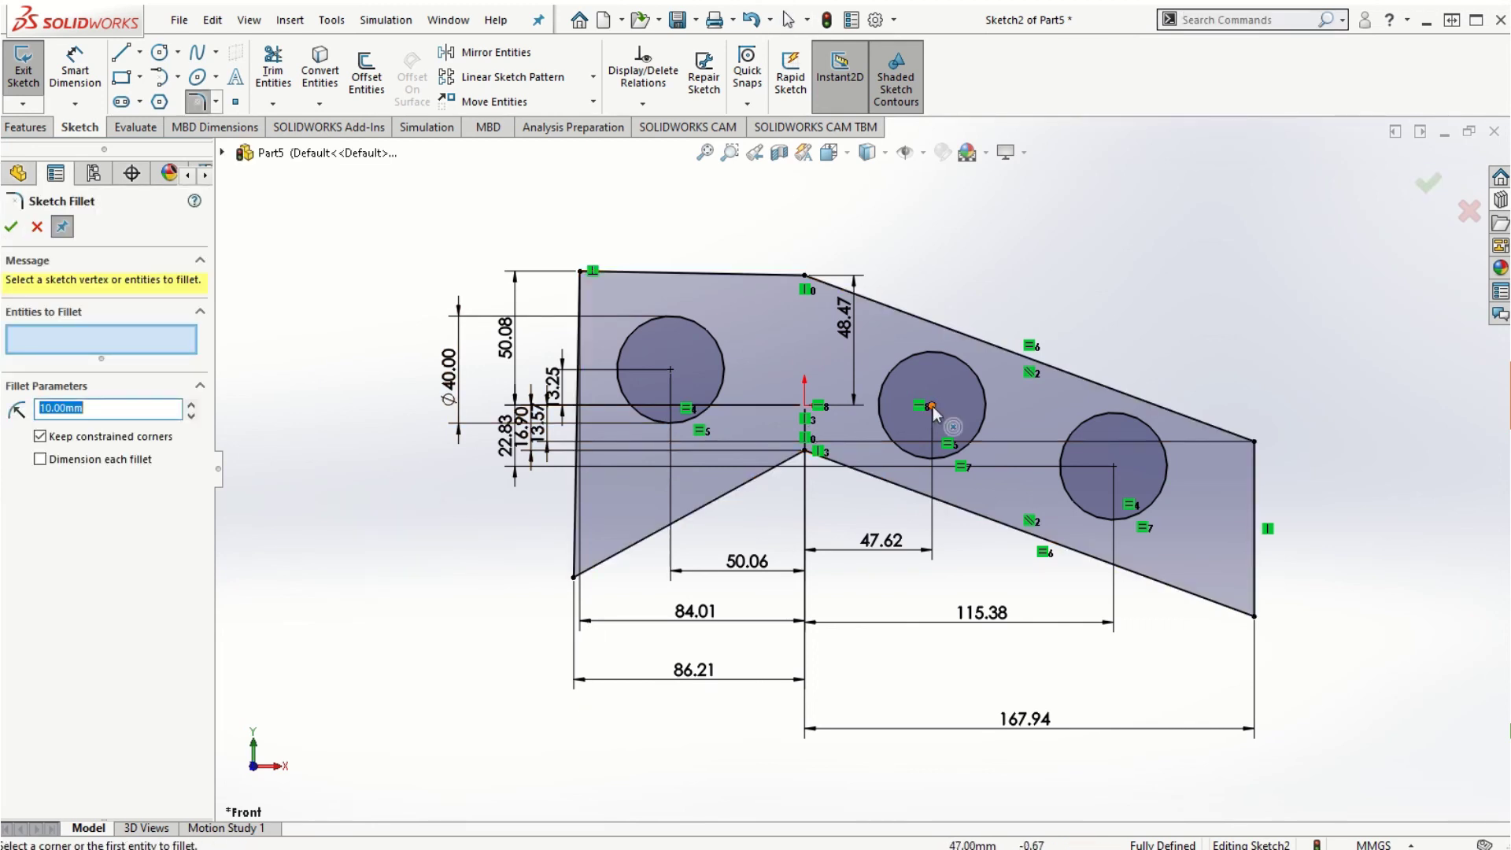
left_click(808, 455)
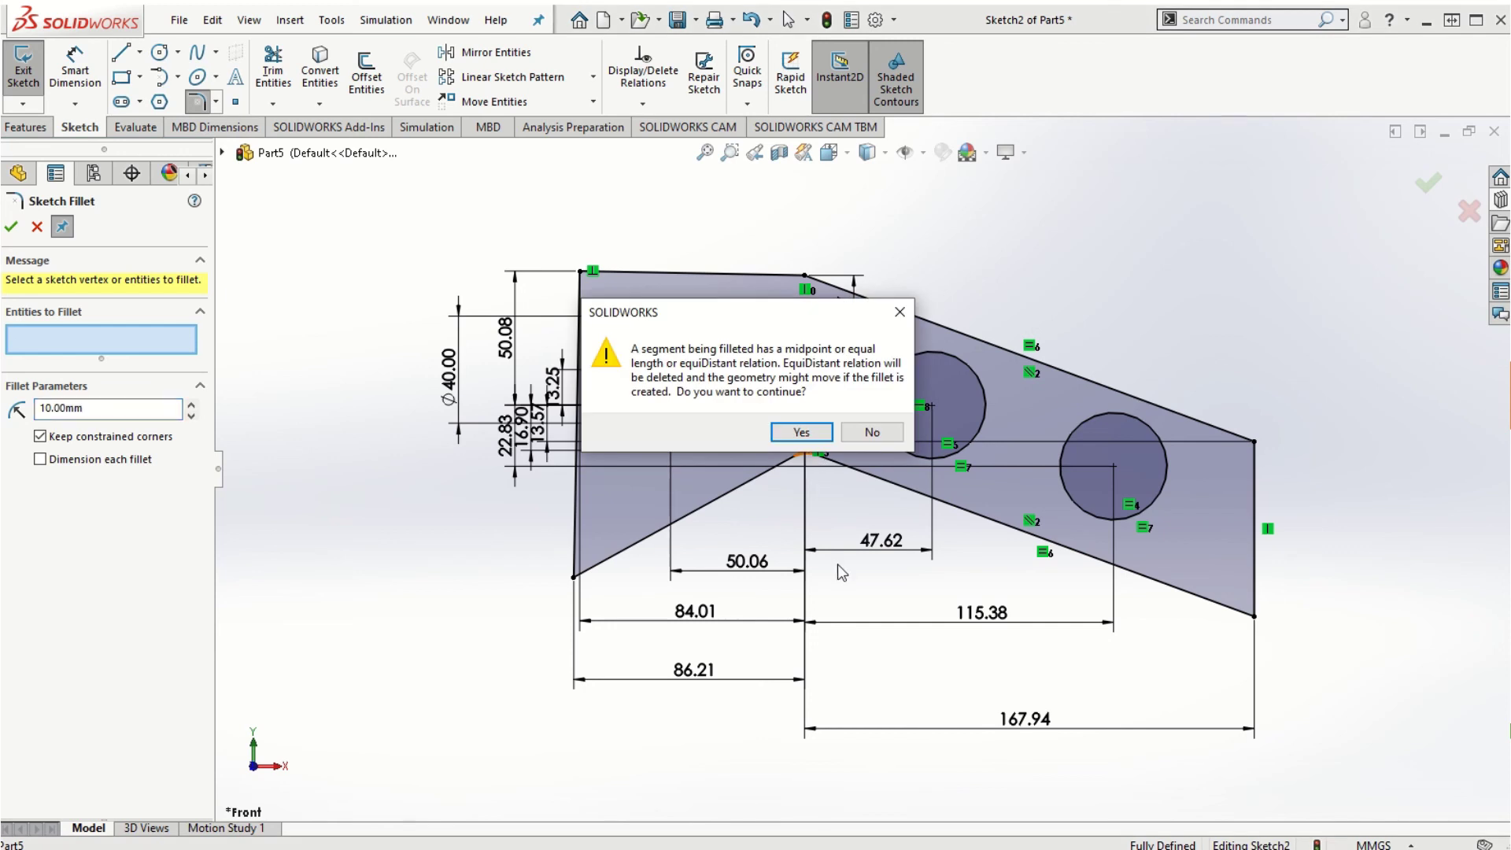
left_click(872, 433)
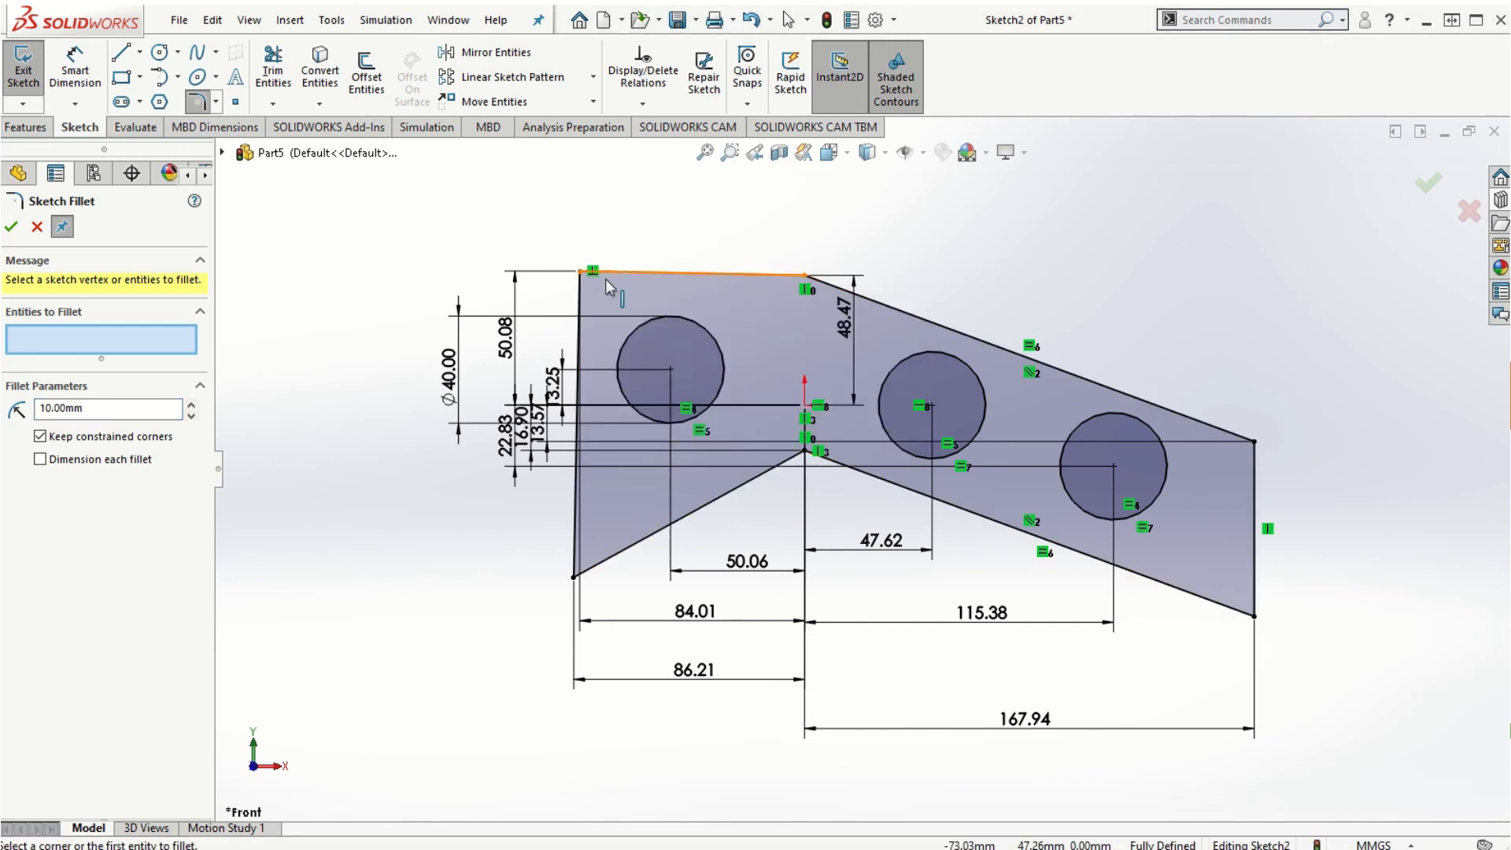
left_click(583, 272)
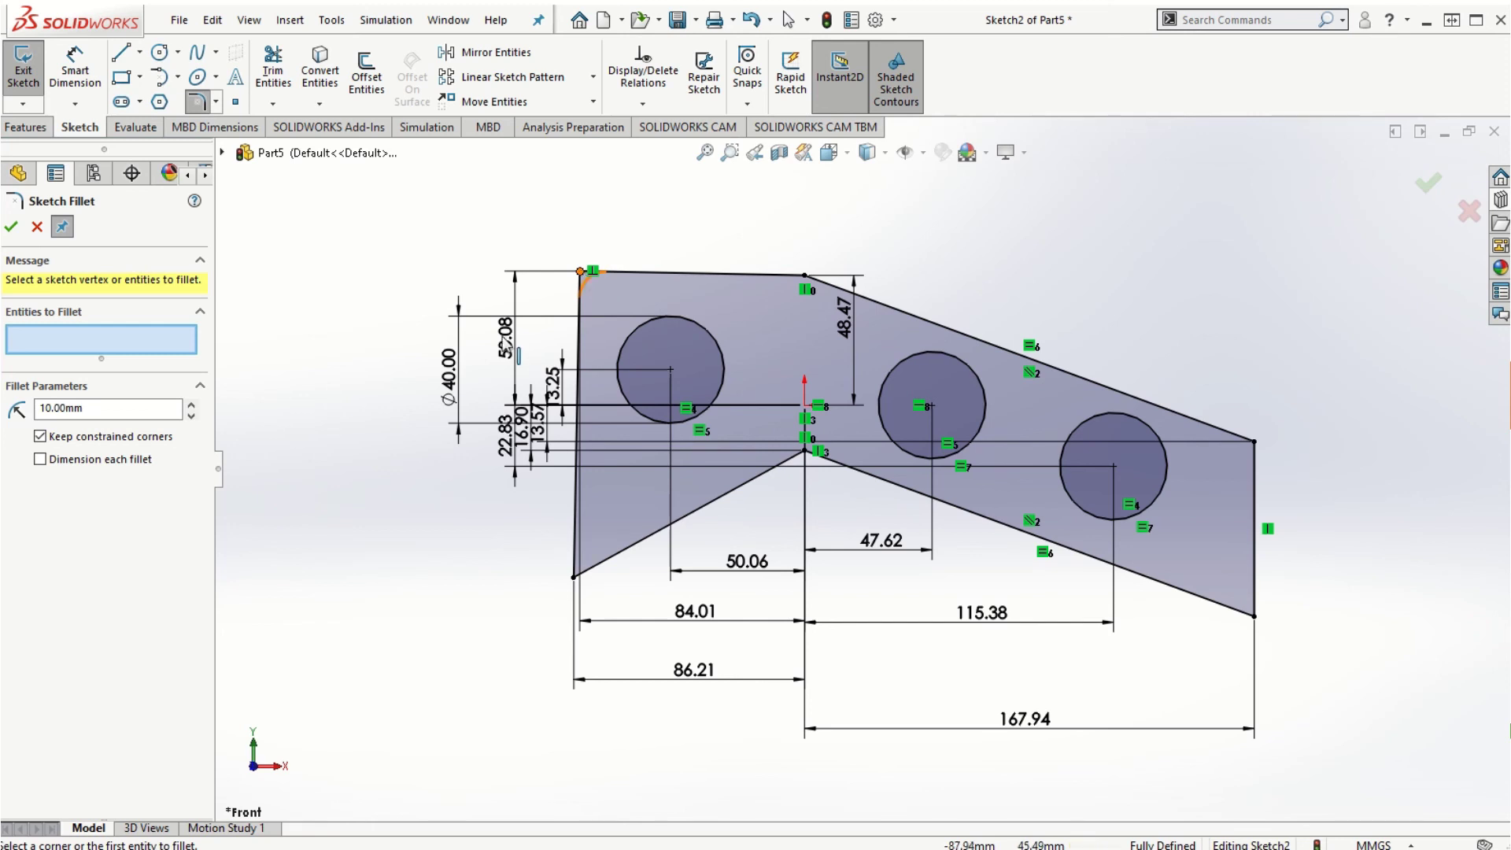
Step: Try a 5 mm sketch fillet on the outline's upper-right corner, allowing deletion of the equal relation, and undo it
left_click(191, 405)
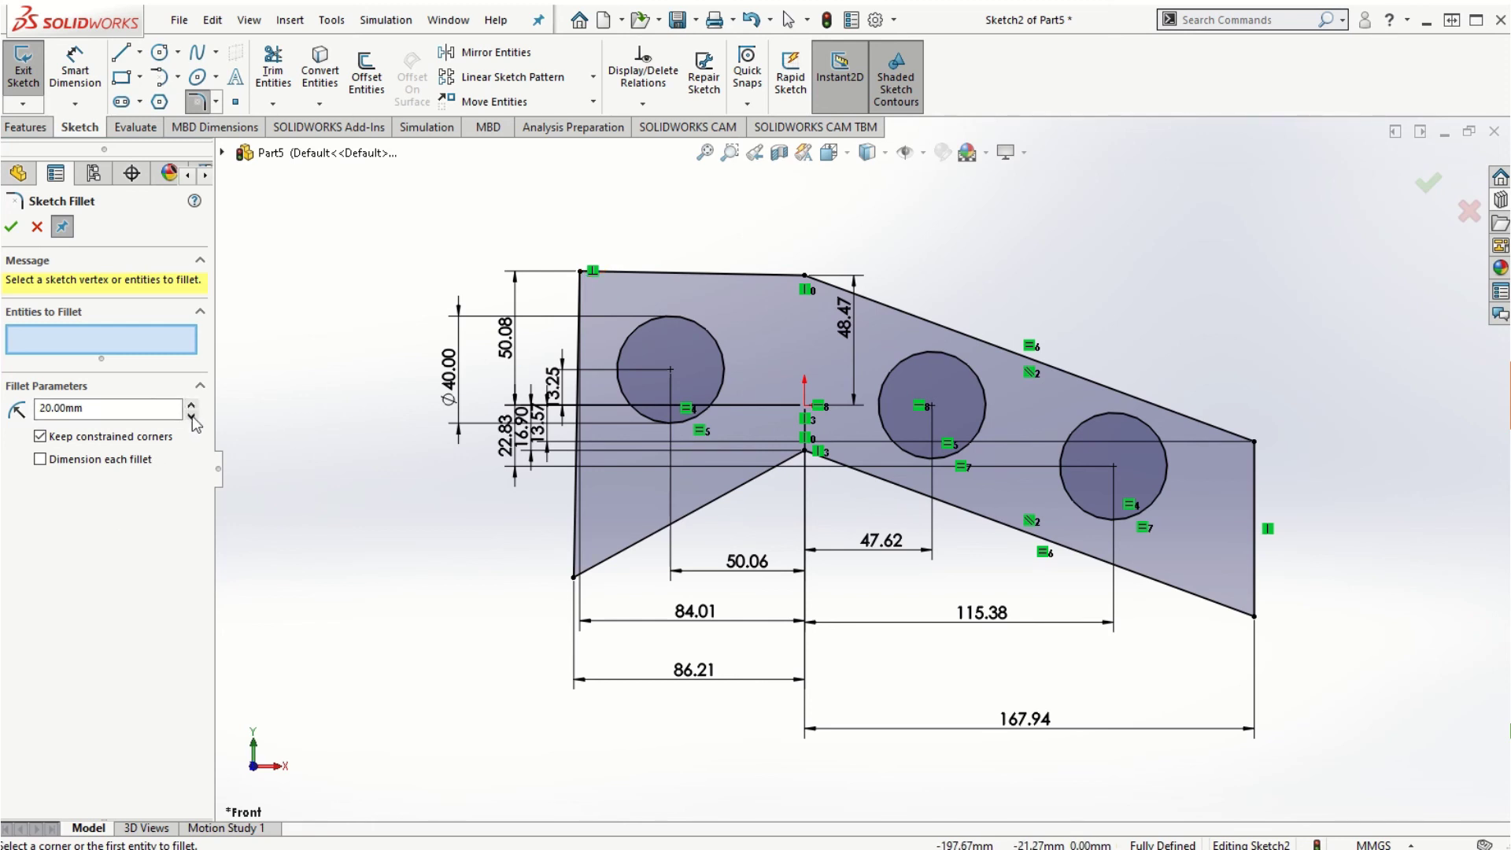
left_click(191, 415)
type("5")
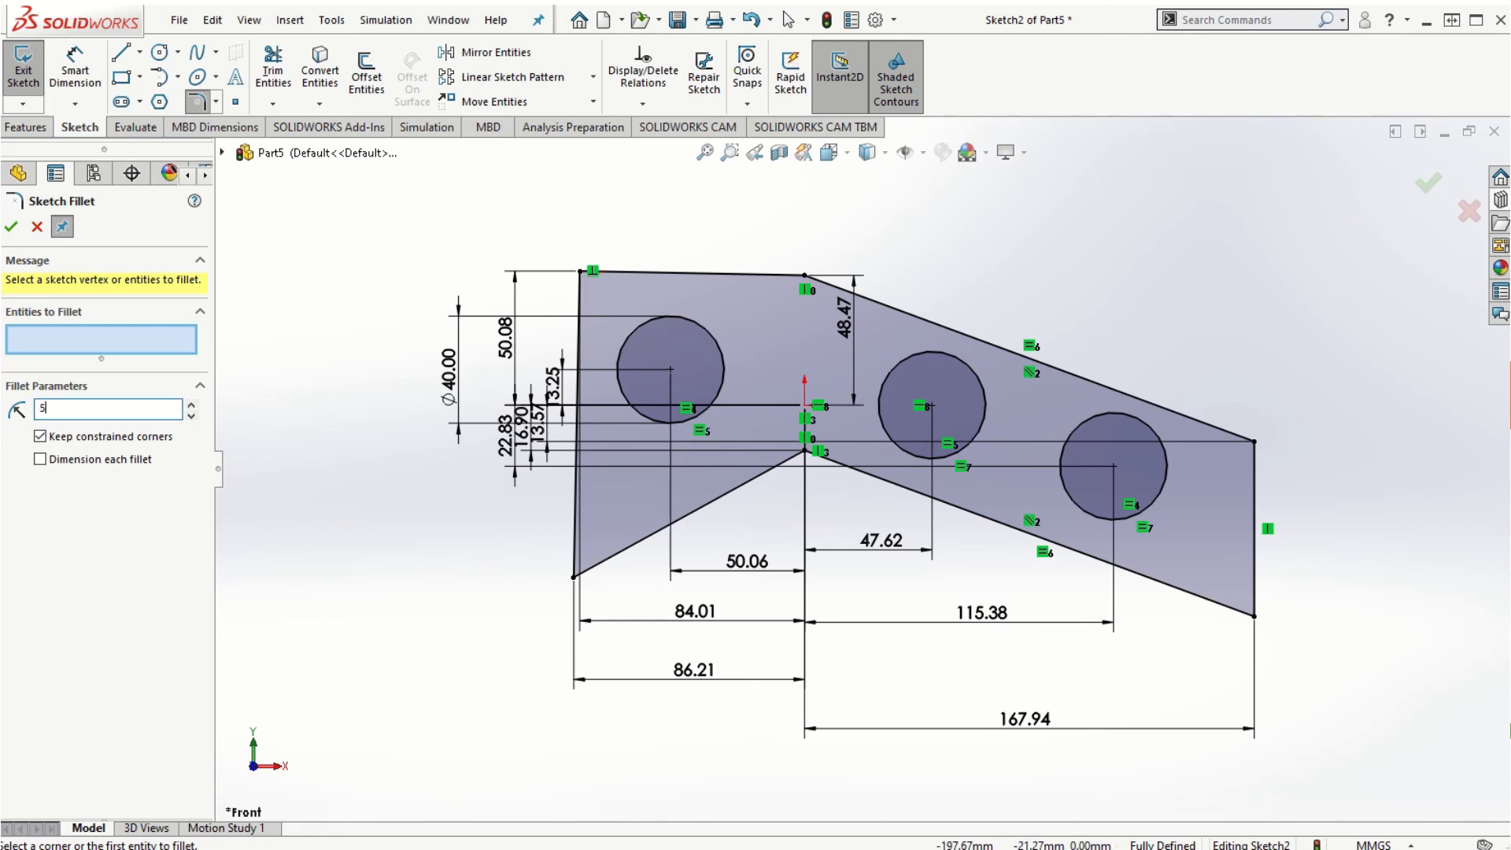
key("Return")
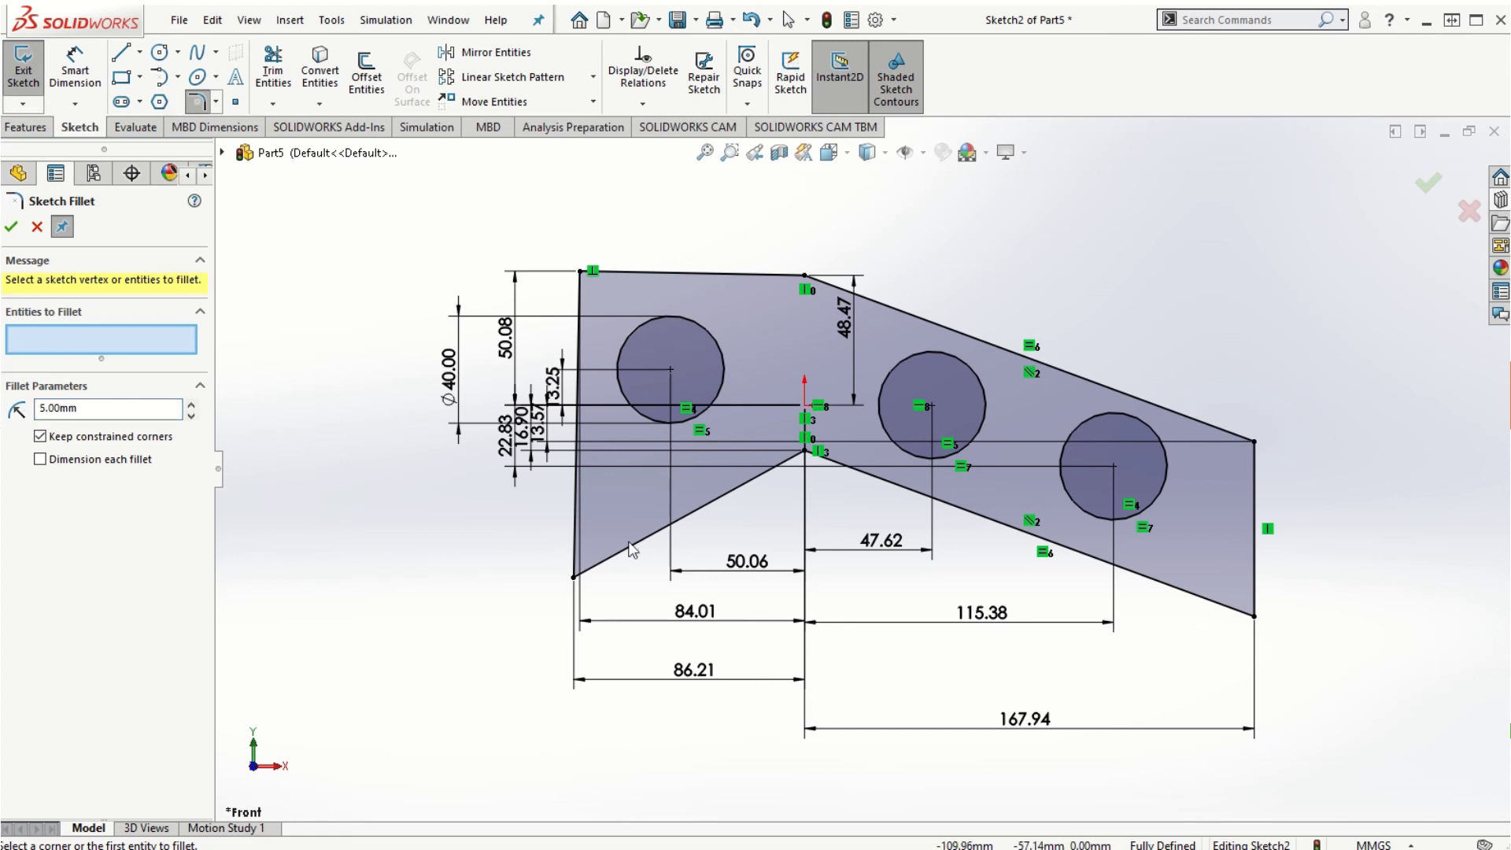
left_click(1257, 441)
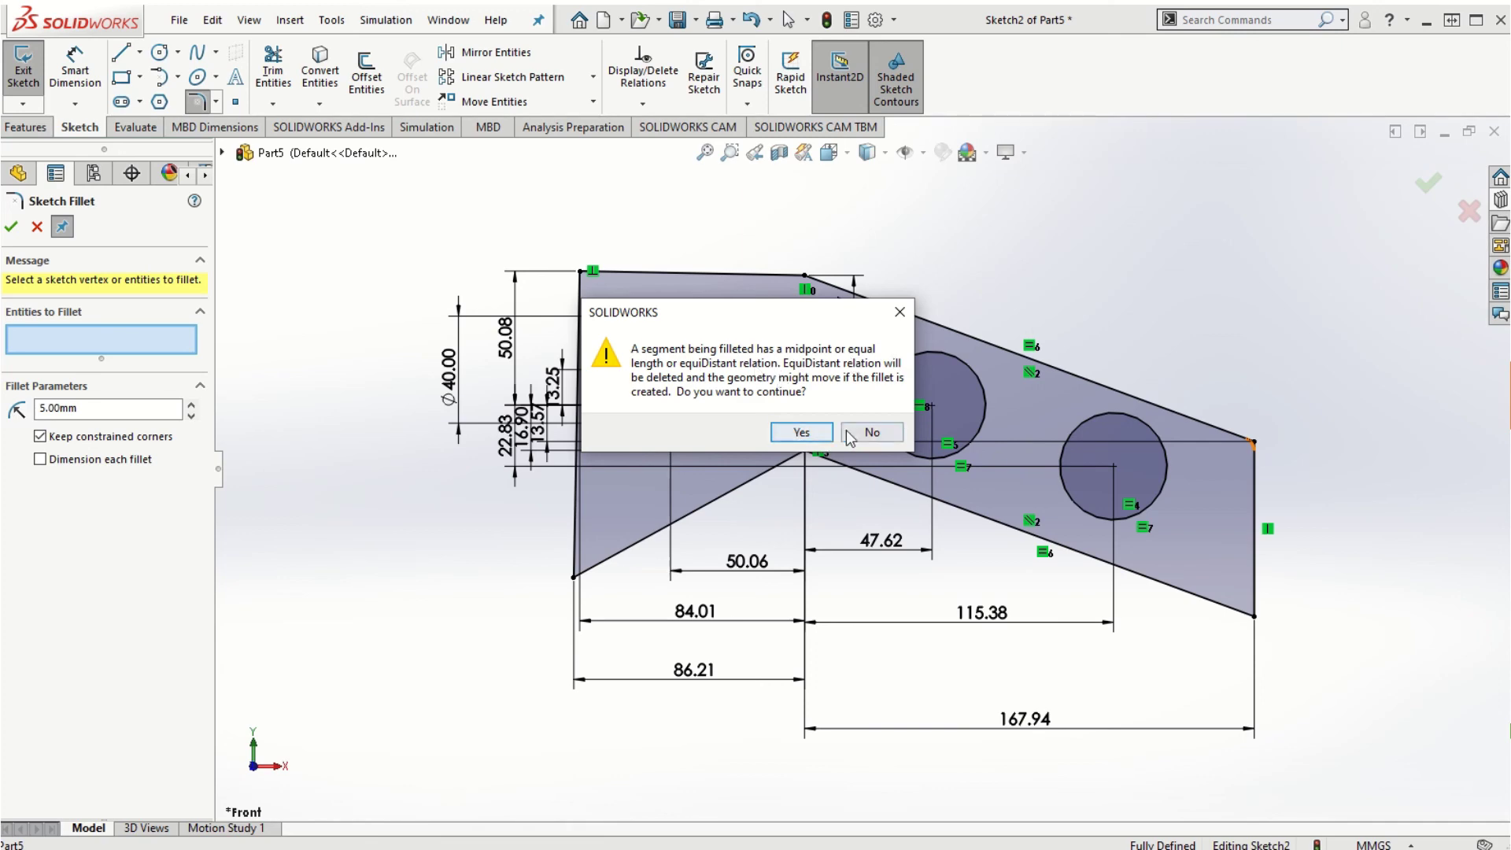
left_click(801, 433)
scroll(1269, 448, "down", 5)
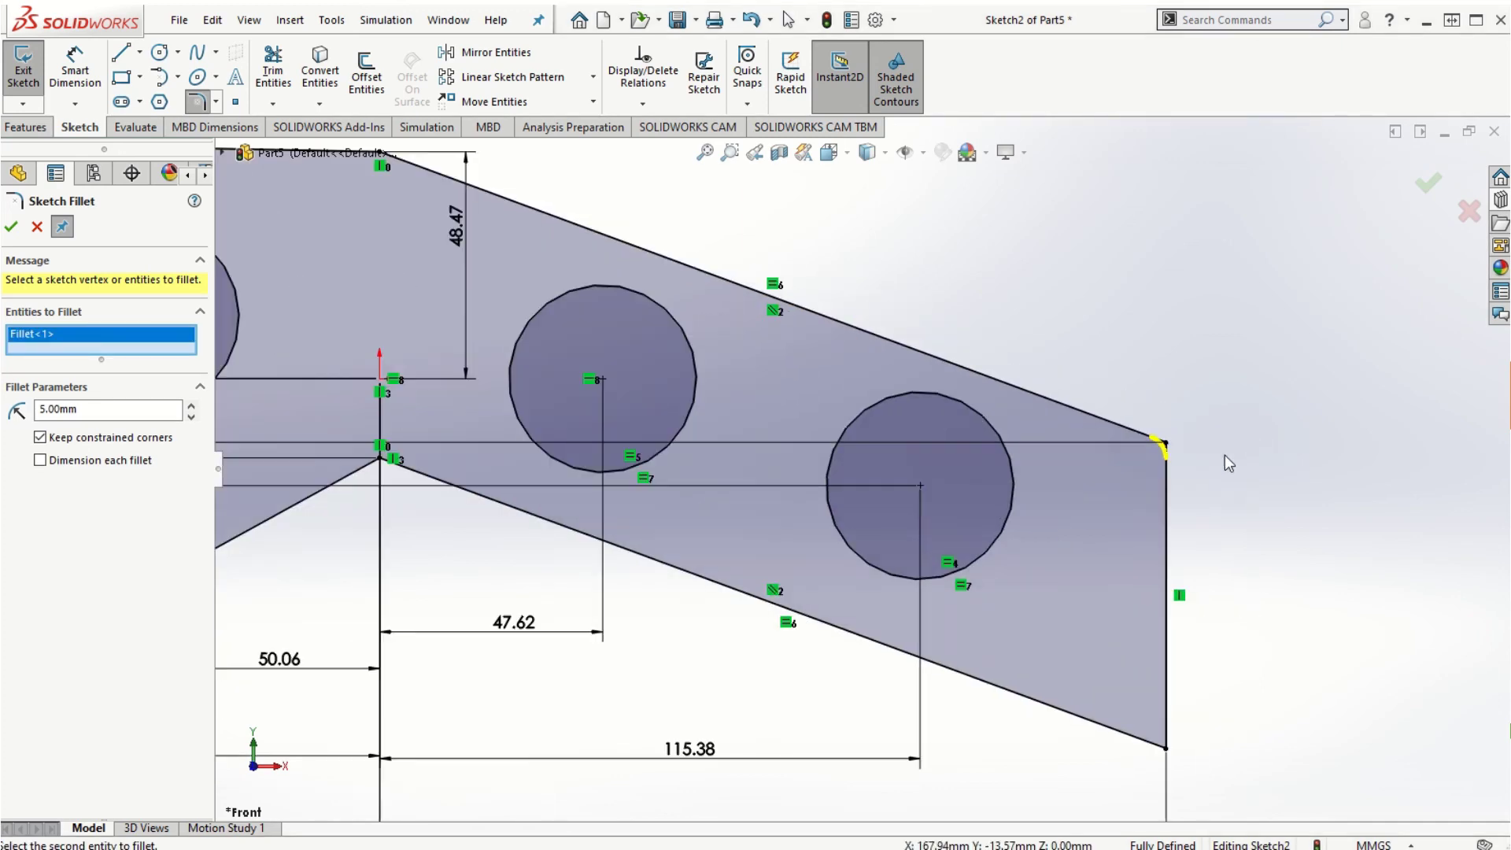
scroll(1023, 445, "up", 8)
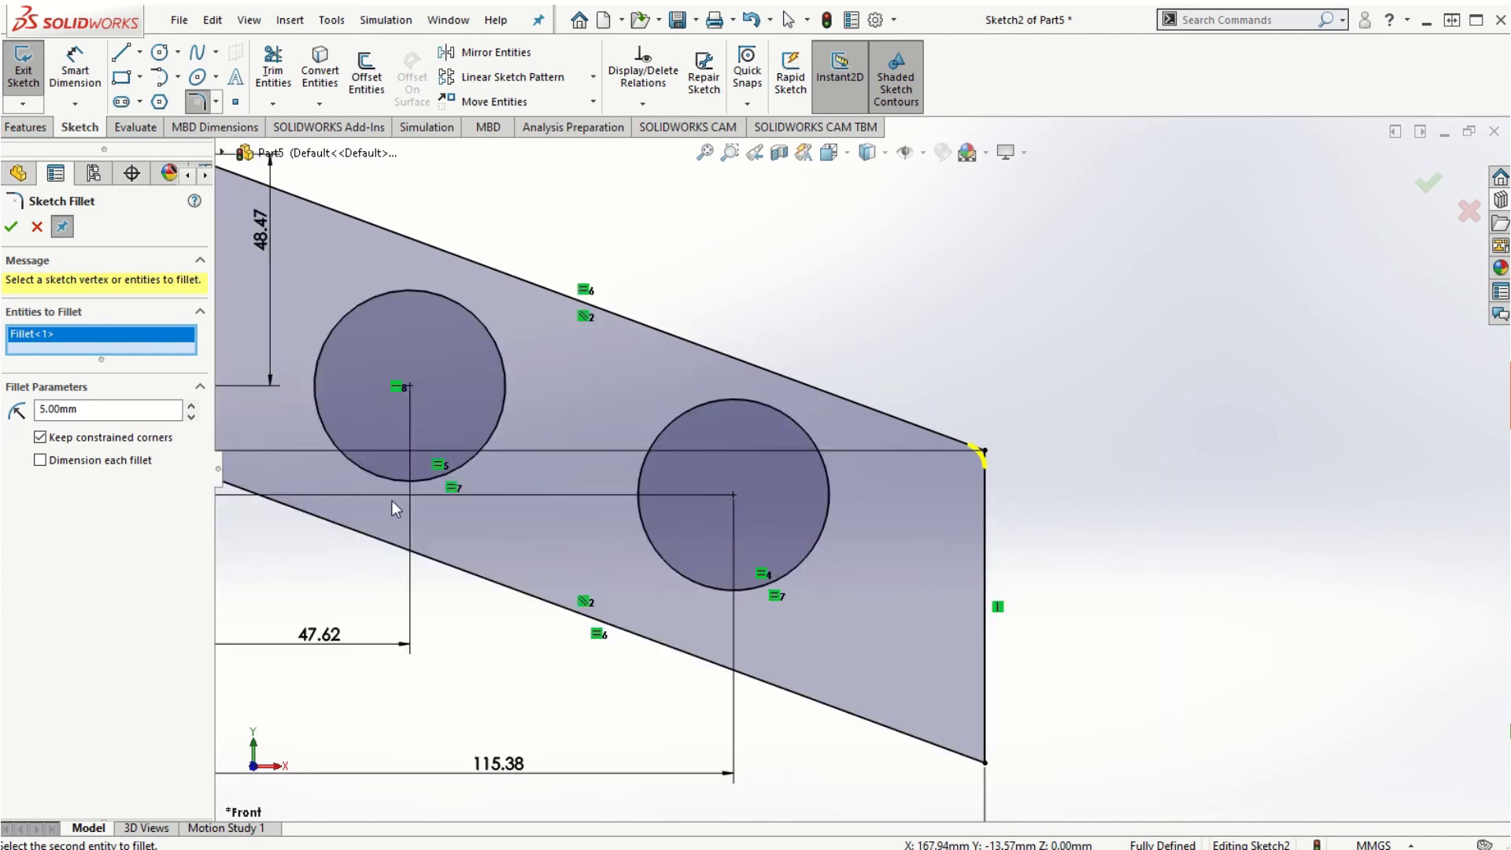
left_click(11, 228)
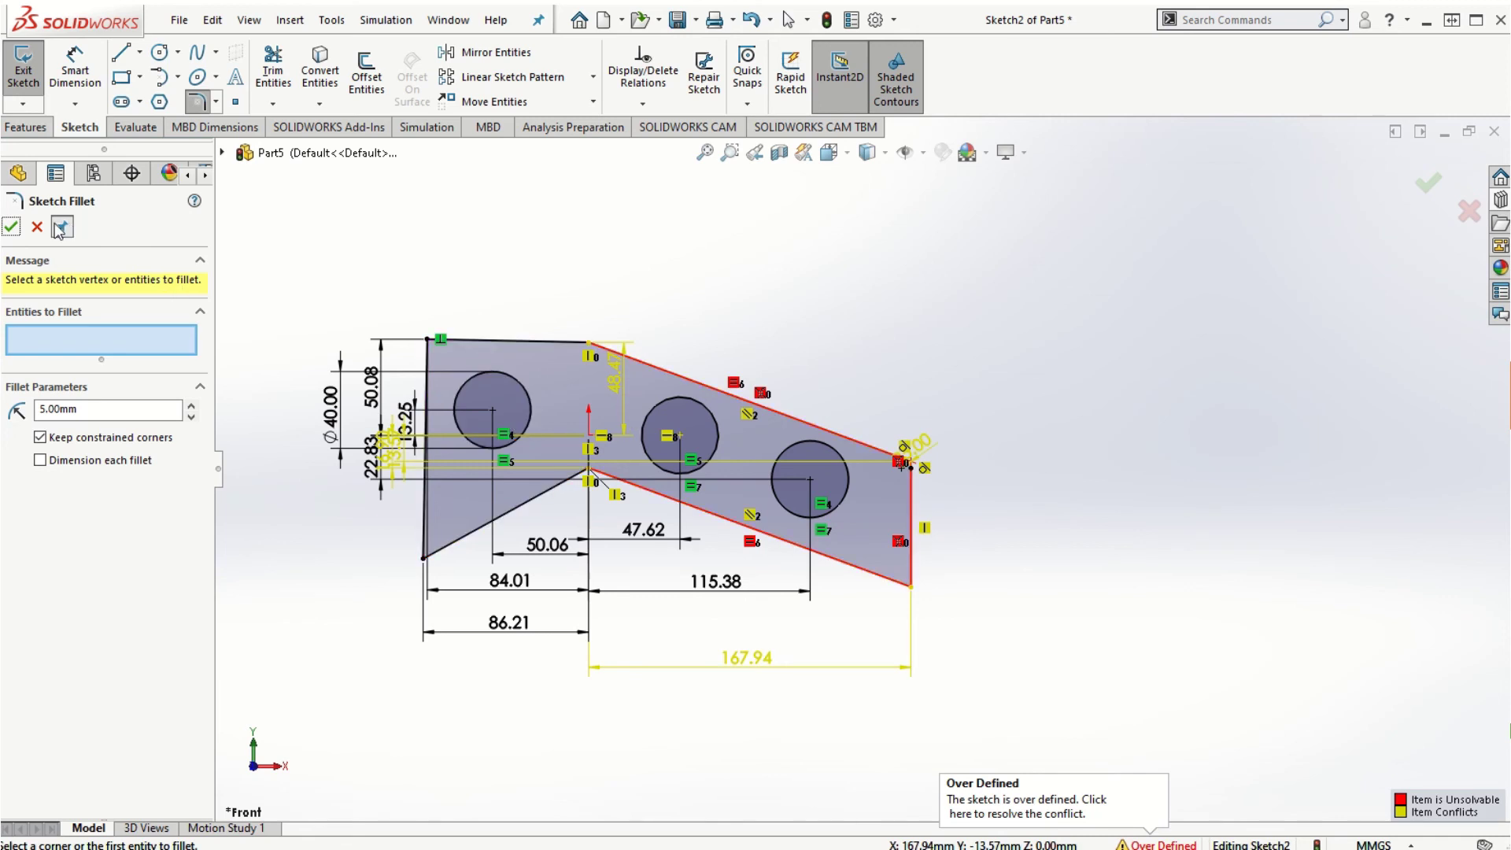
left_click(37, 227)
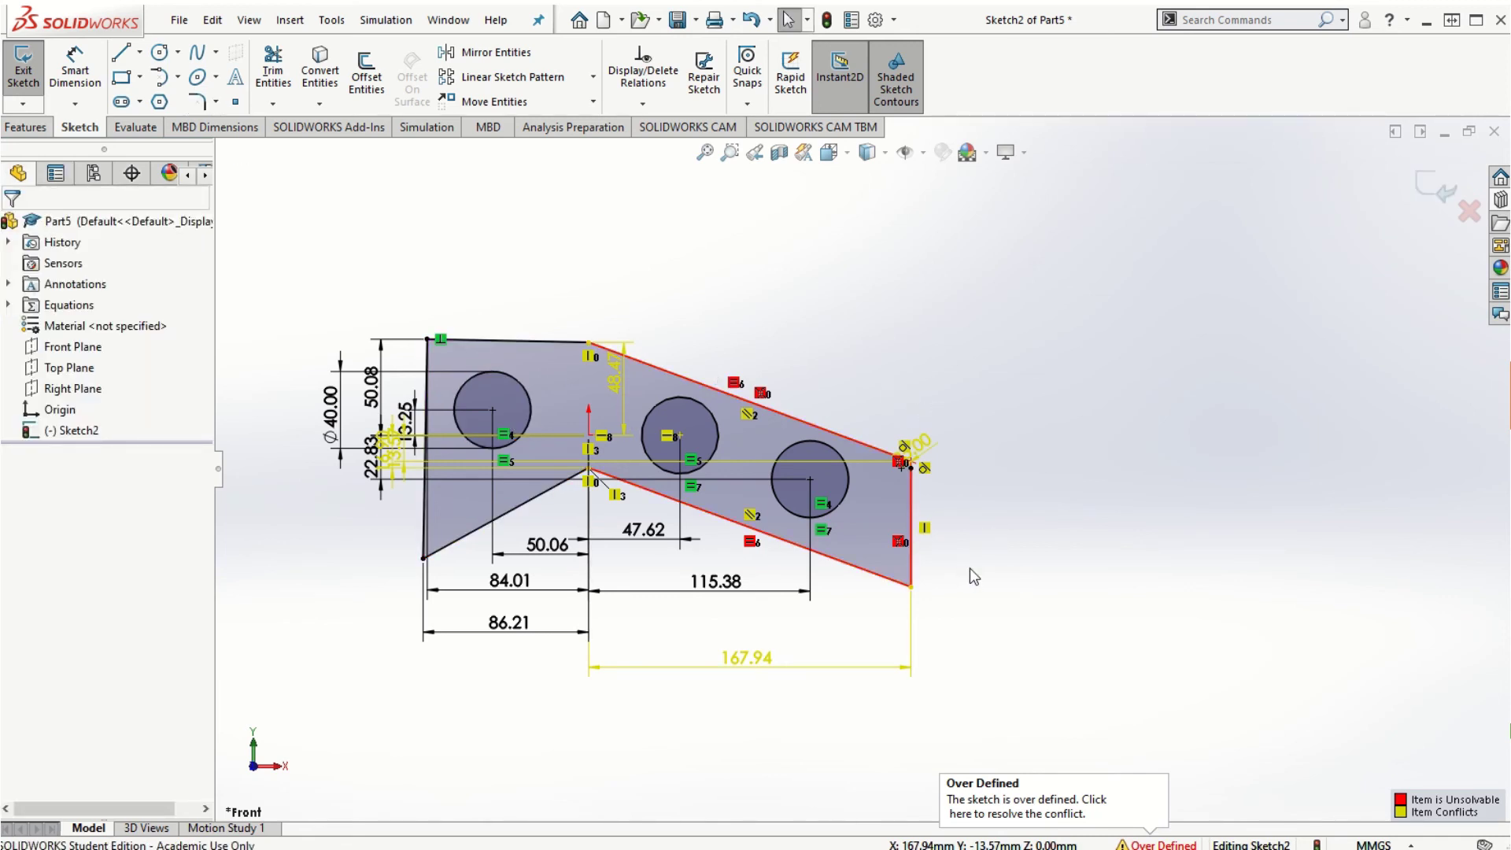
key("ctrl+z")
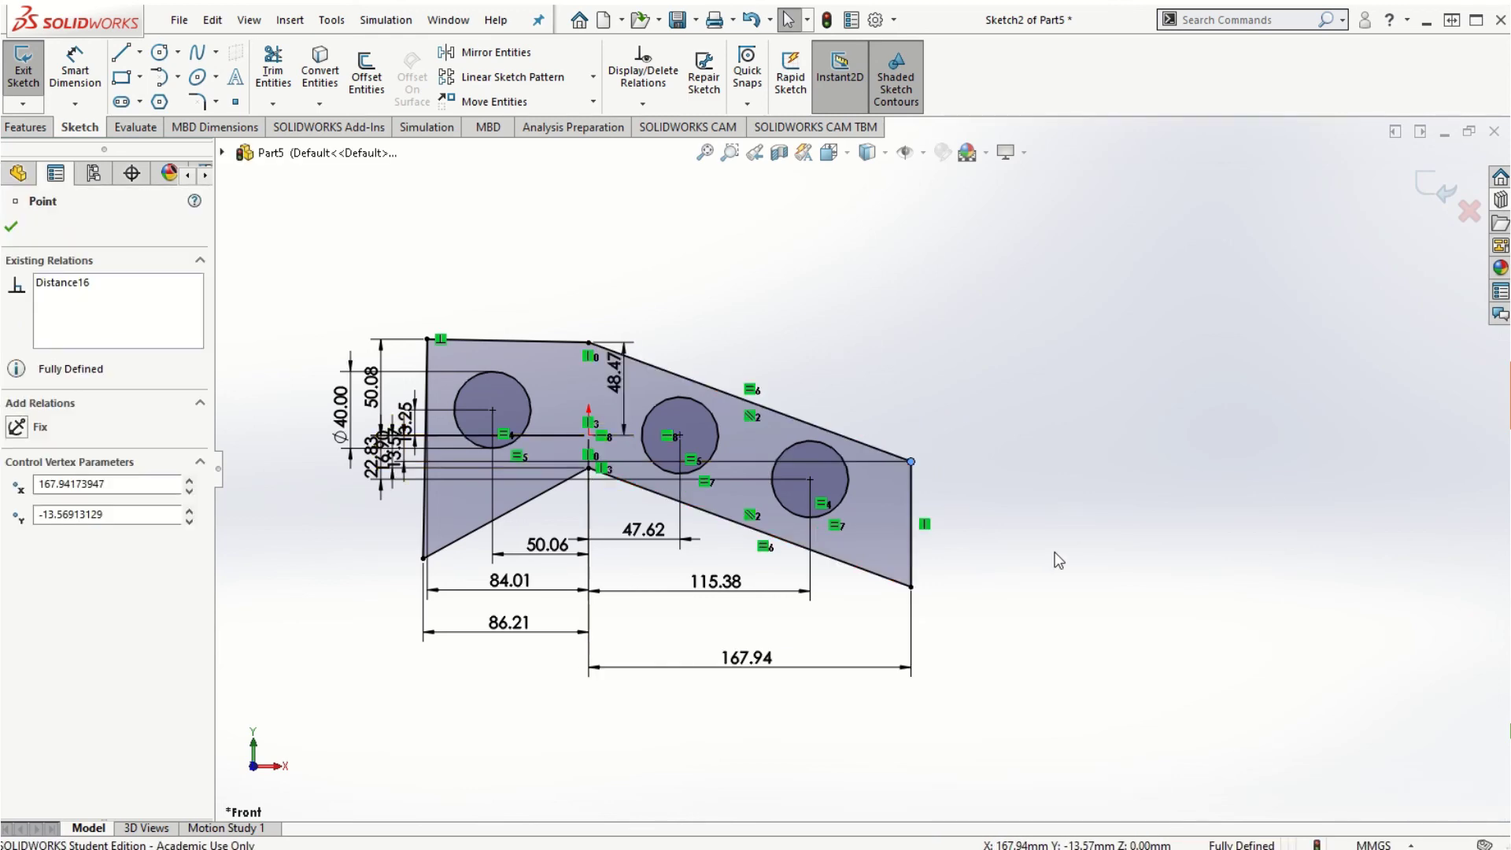
Step: Examine the fully defined sketch by zooming, panning and rotating it, and return it to the front view
left_click(11, 227)
scroll(571, 478, "up", 2)
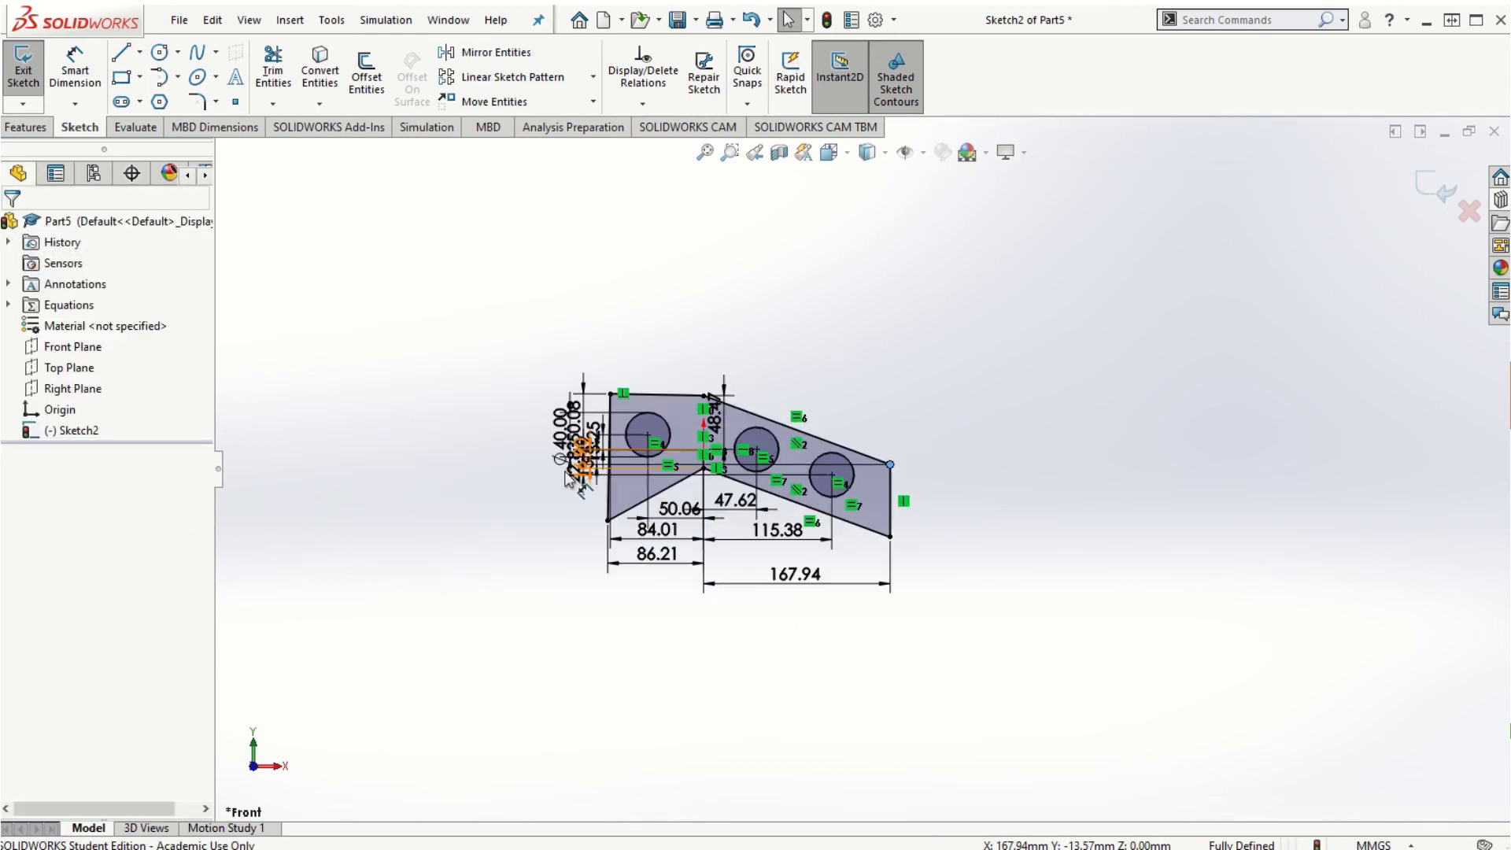
scroll(744, 487, "down", 4)
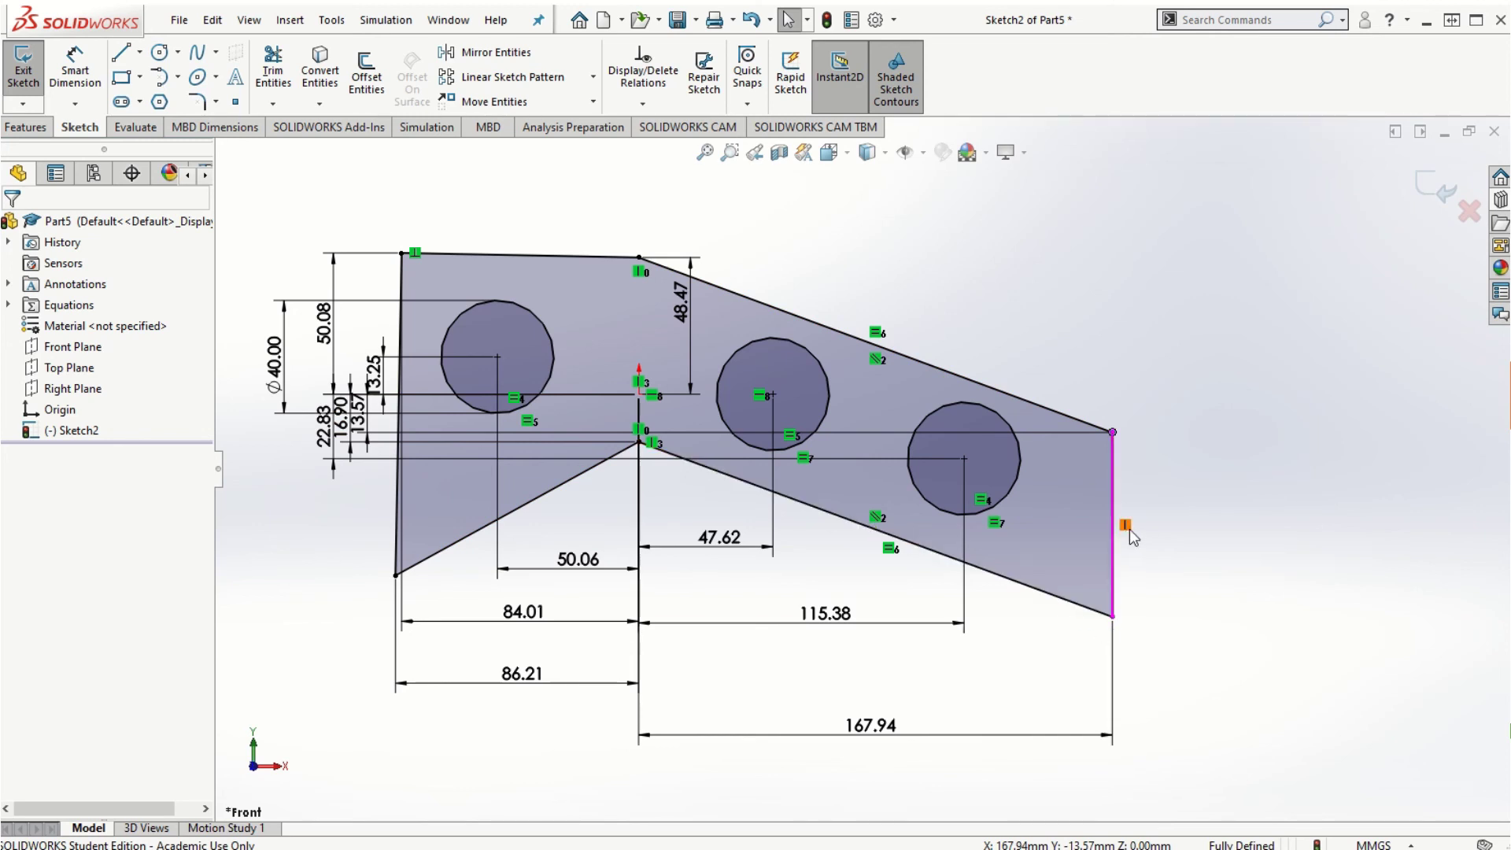
key("z")
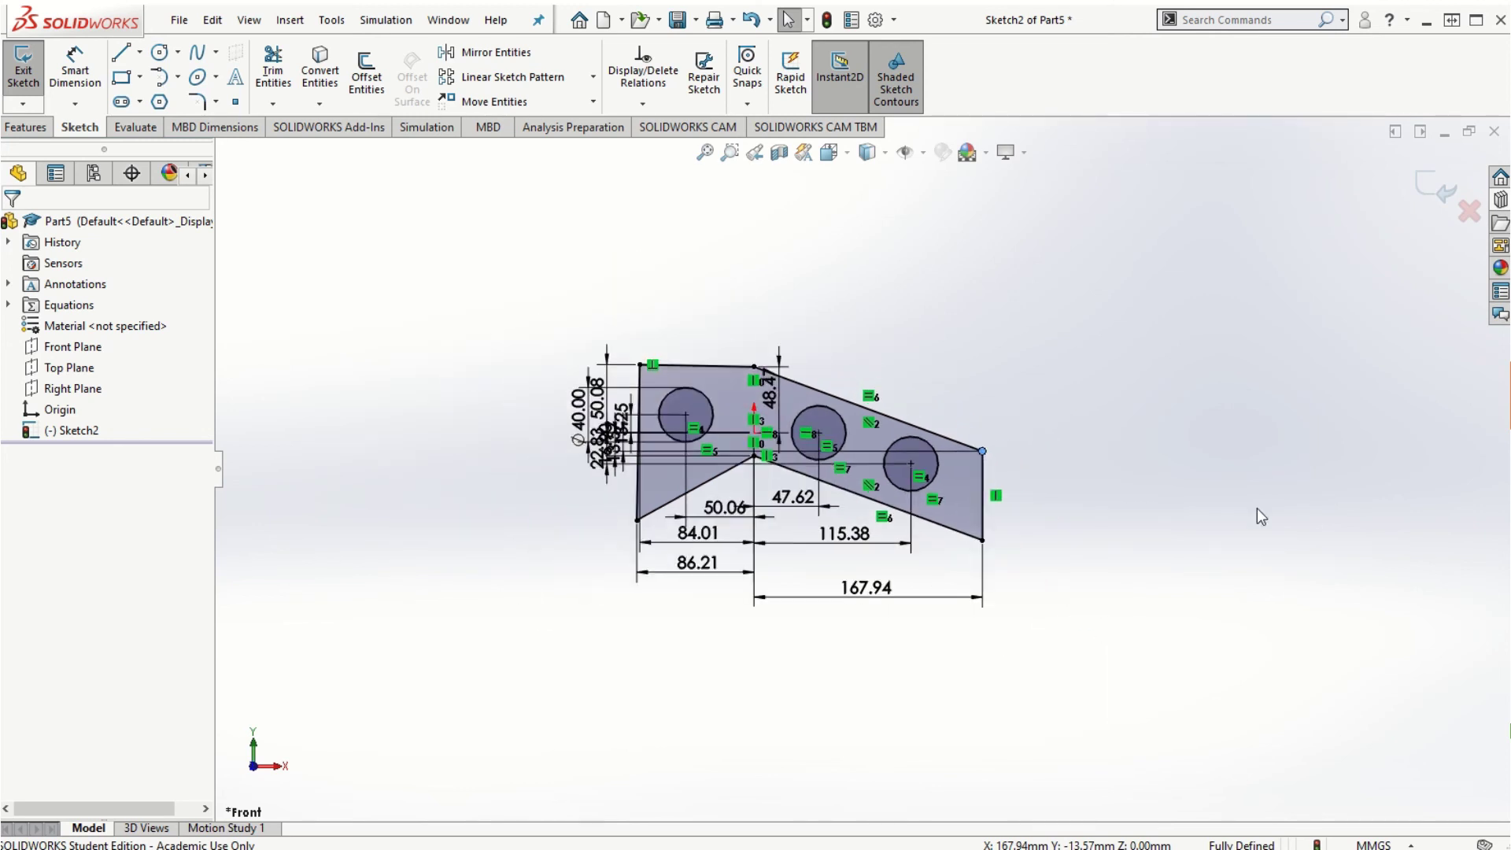
scroll(770, 442, "down", 5)
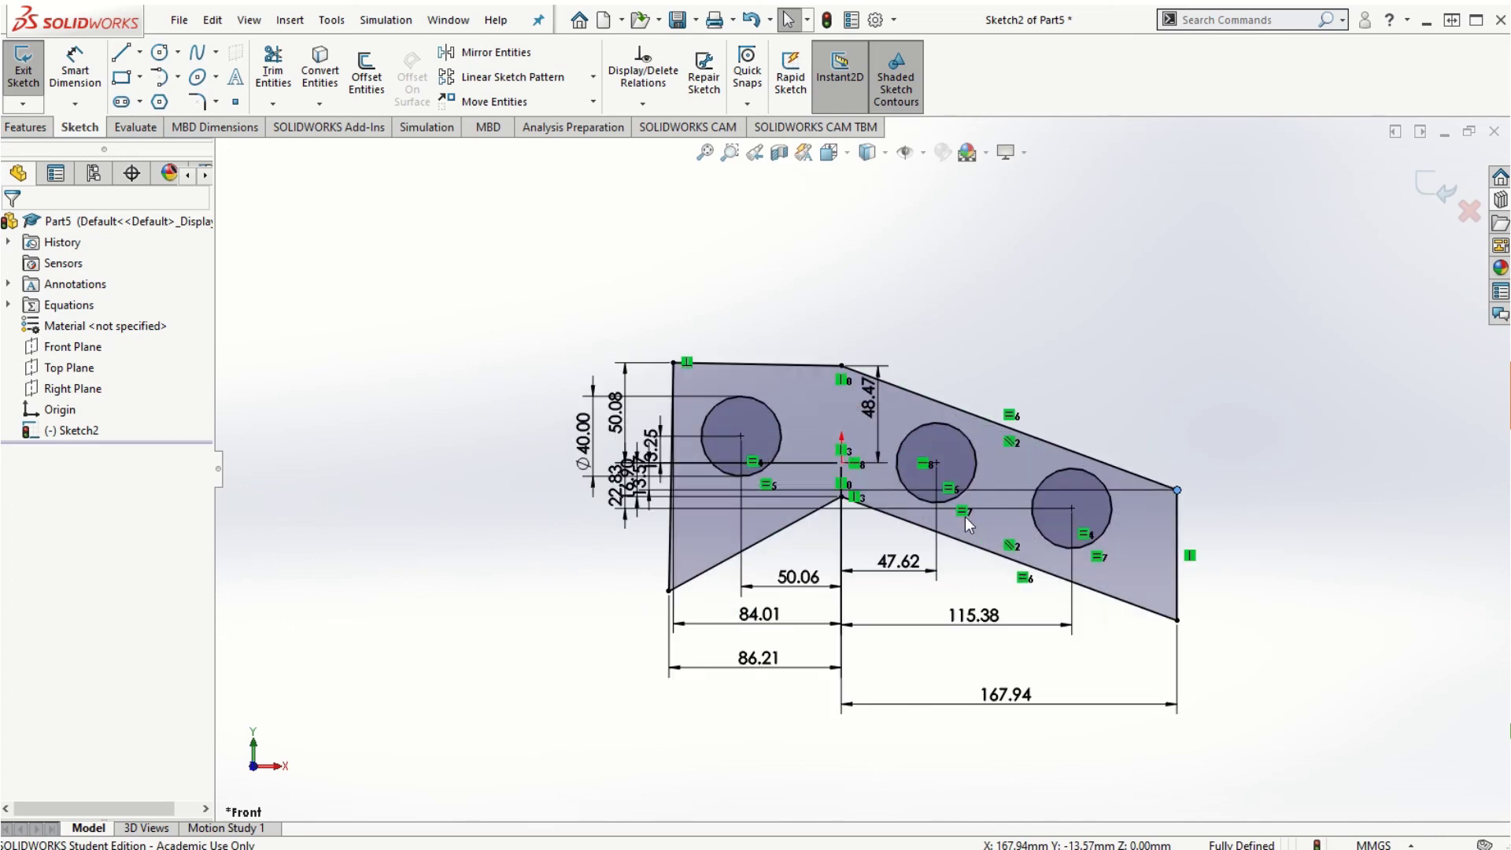
scroll(1060, 546, "down", 3)
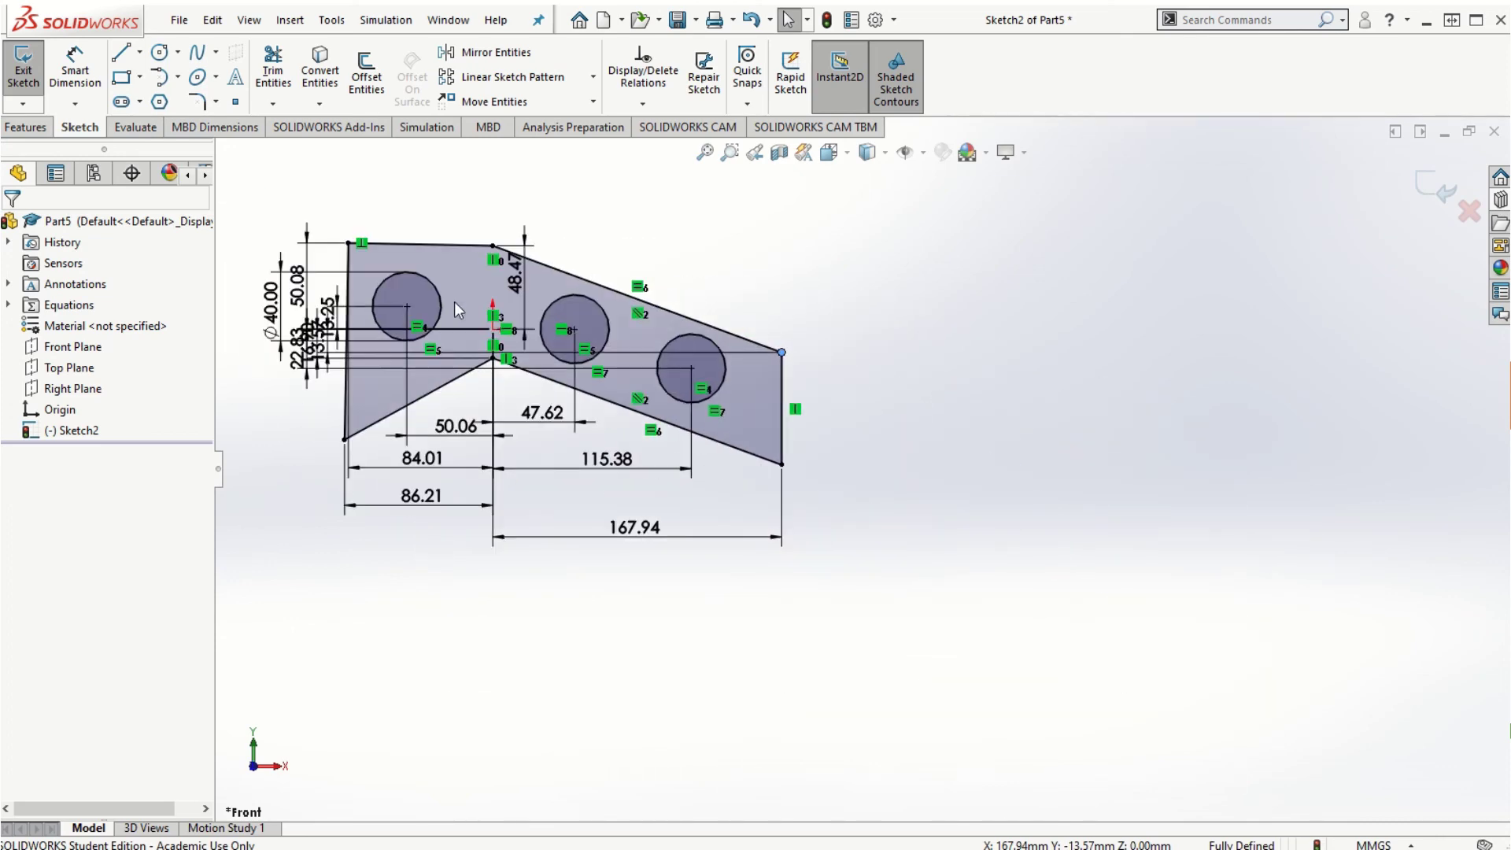
scroll(1031, 505, "up", 2)
scroll(1030, 508, "down", 2)
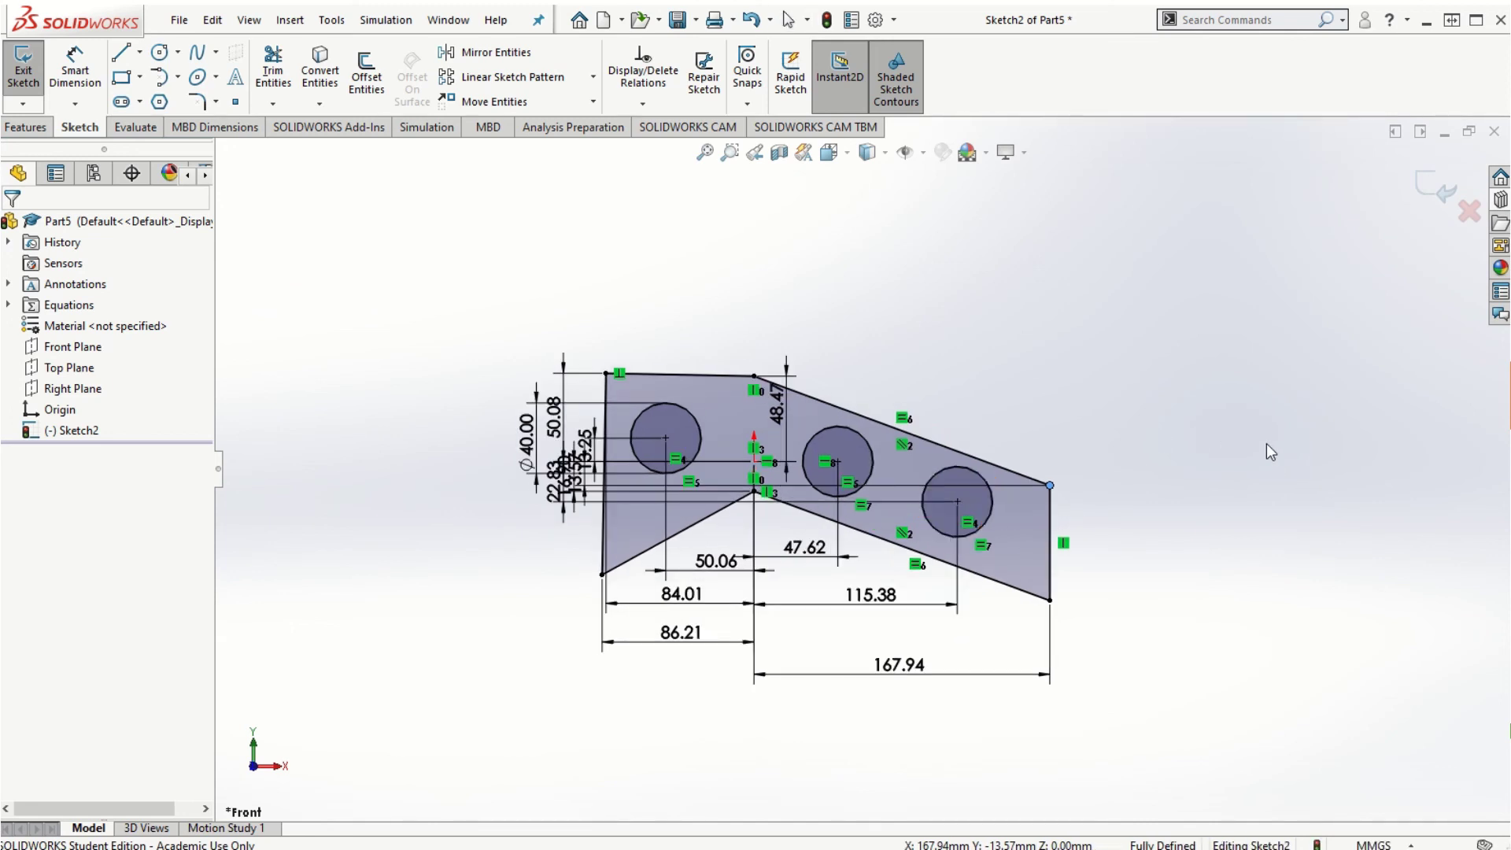
mouse_move(1267, 443)
middle_mouse_down("ctrl")
mouse_move(1167, 448)
mouse_move(1368, 425)
mouse_move(1055, 338)
mouse_move(1039, 351)
mouse_move(1259, 330)
mouse_move(1429, 369)
mouse_move(1245, 307)
mouse_move(1001, 355)
mouse_move(1243, 257)
mouse_move(1236, 394)
middle_mouse_up("ctrl")
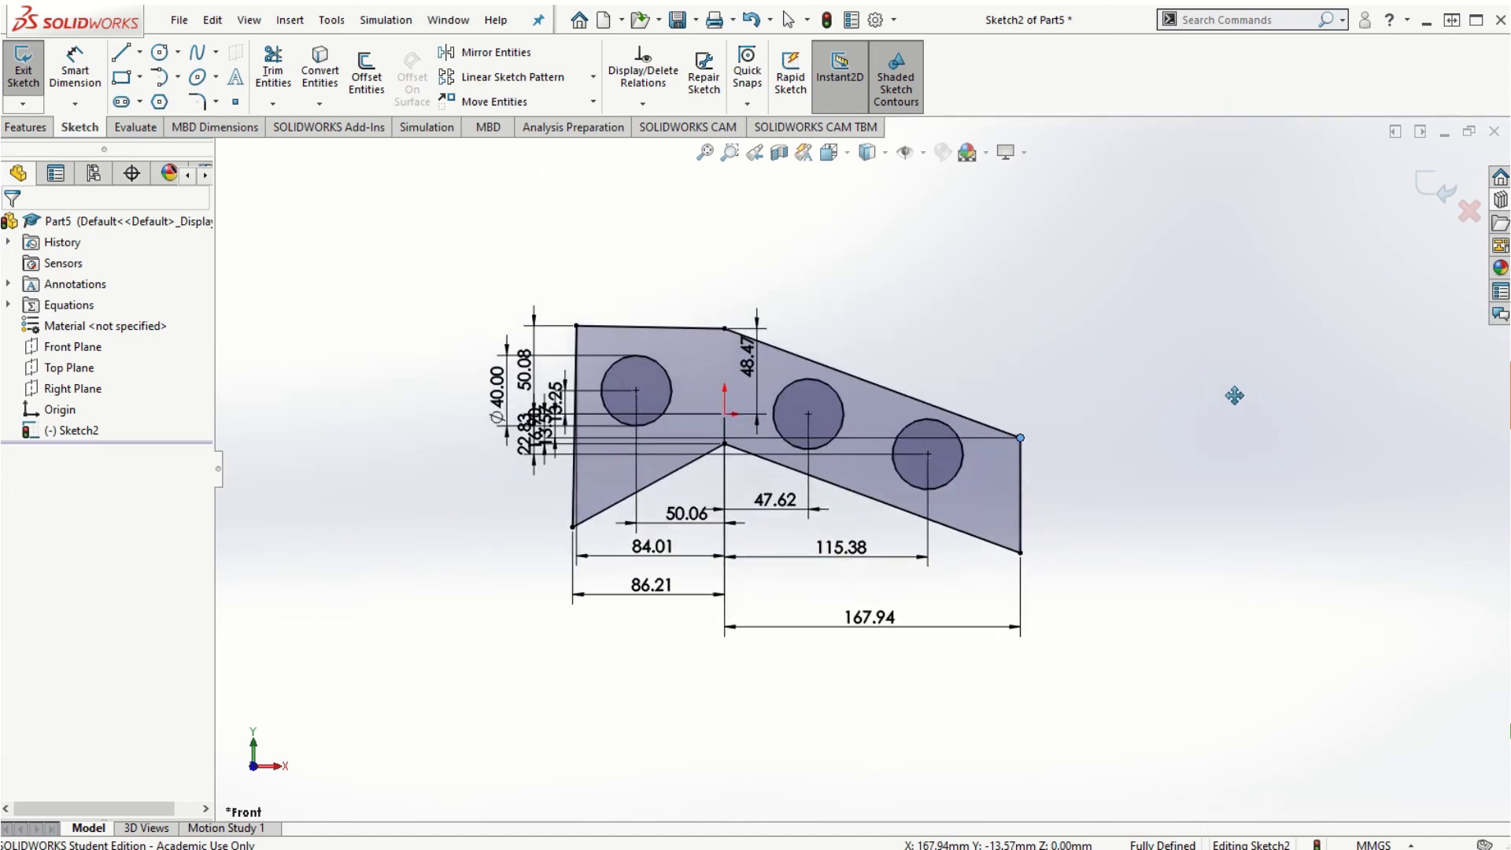
key("Escape")
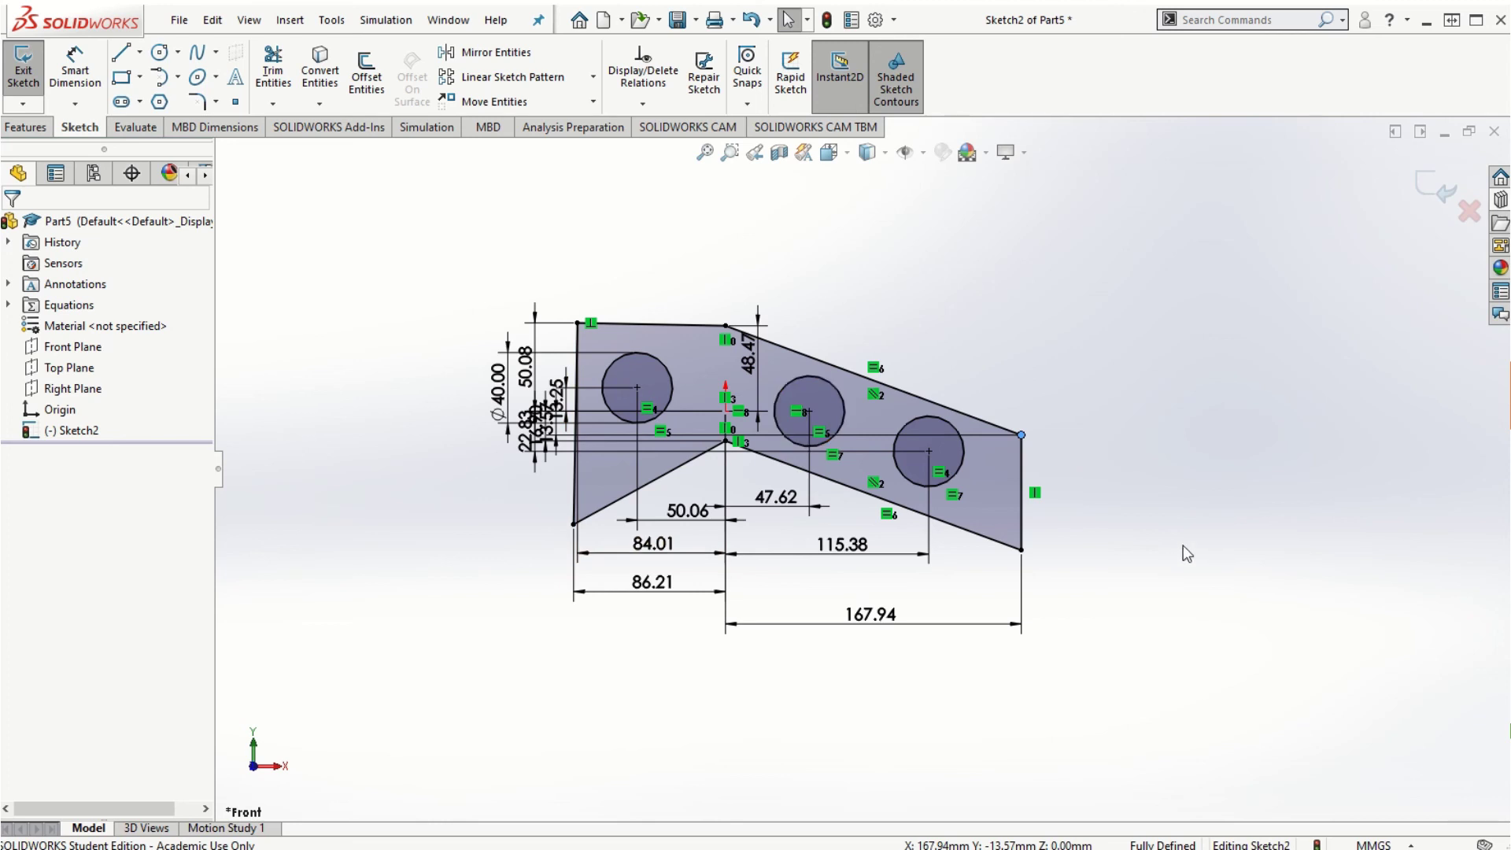
mouse_move(1218, 535)
middle_mouse_down()
mouse_move(1244, 514)
mouse_move(1055, 522)
mouse_move(1349, 540)
mouse_move(1259, 545)
mouse_move(1249, 216)
mouse_move(1248, 725)
mouse_move(1238, 635)
mouse_move(1232, 787)
mouse_move(1228, 345)
mouse_move(1141, 504)
mouse_move(954, 628)
mouse_move(1042, 638)
mouse_move(1270, 607)
mouse_move(1228, 418)
mouse_move(1265, 381)
mouse_move(1158, 536)
mouse_move(1217, 522)
mouse_move(1059, 574)
mouse_move(1134, 533)
mouse_move(1259, 405)
mouse_move(1188, 177)
mouse_move(1370, 328)
mouse_move(1090, 449)
mouse_move(1220, 342)
middle_mouse_up()
key("ctrl+1")
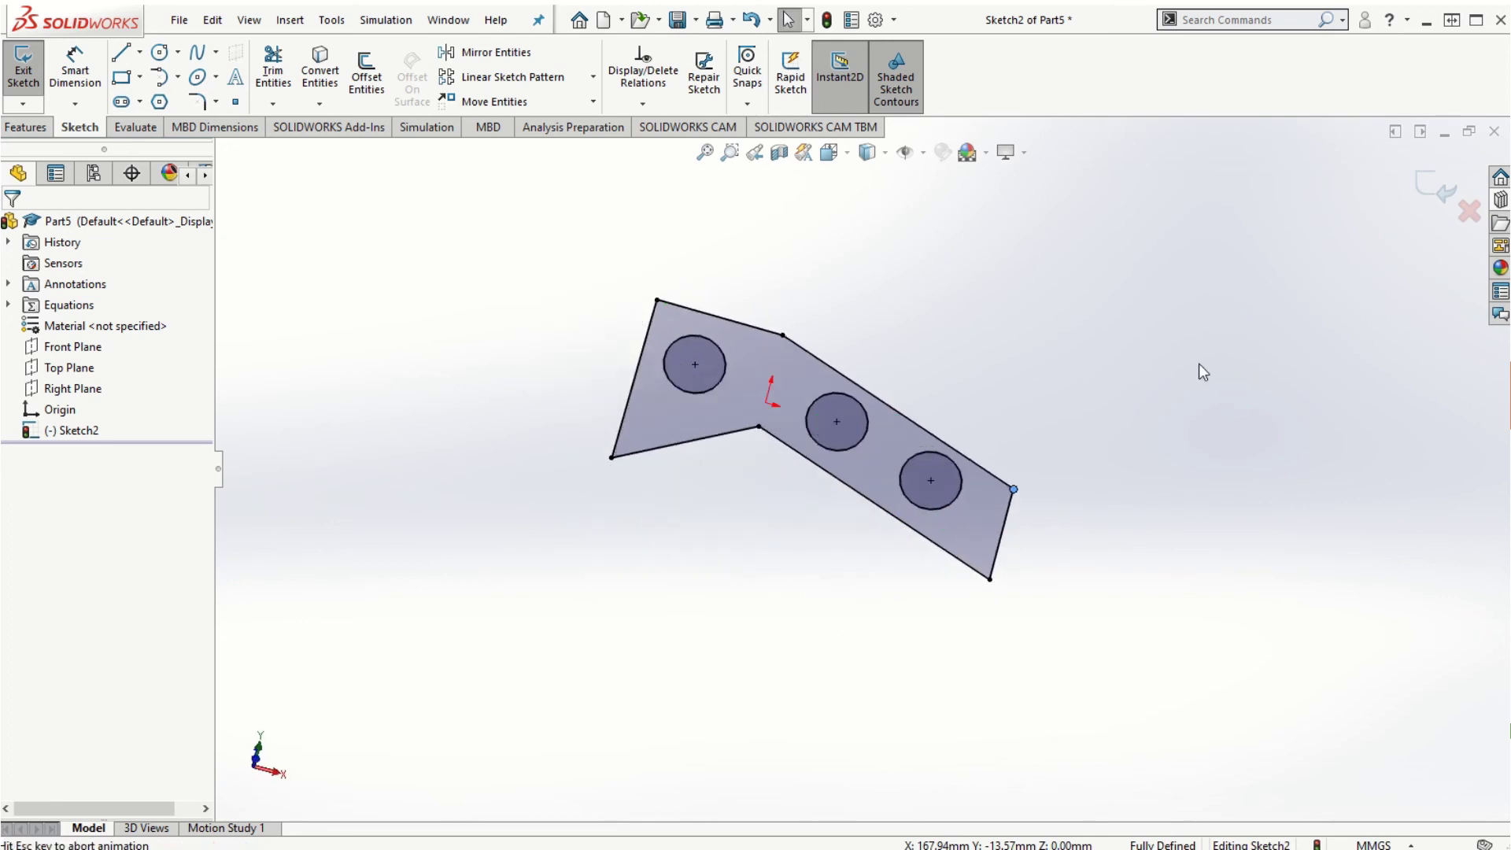
scroll(1298, 372, "down", 4)
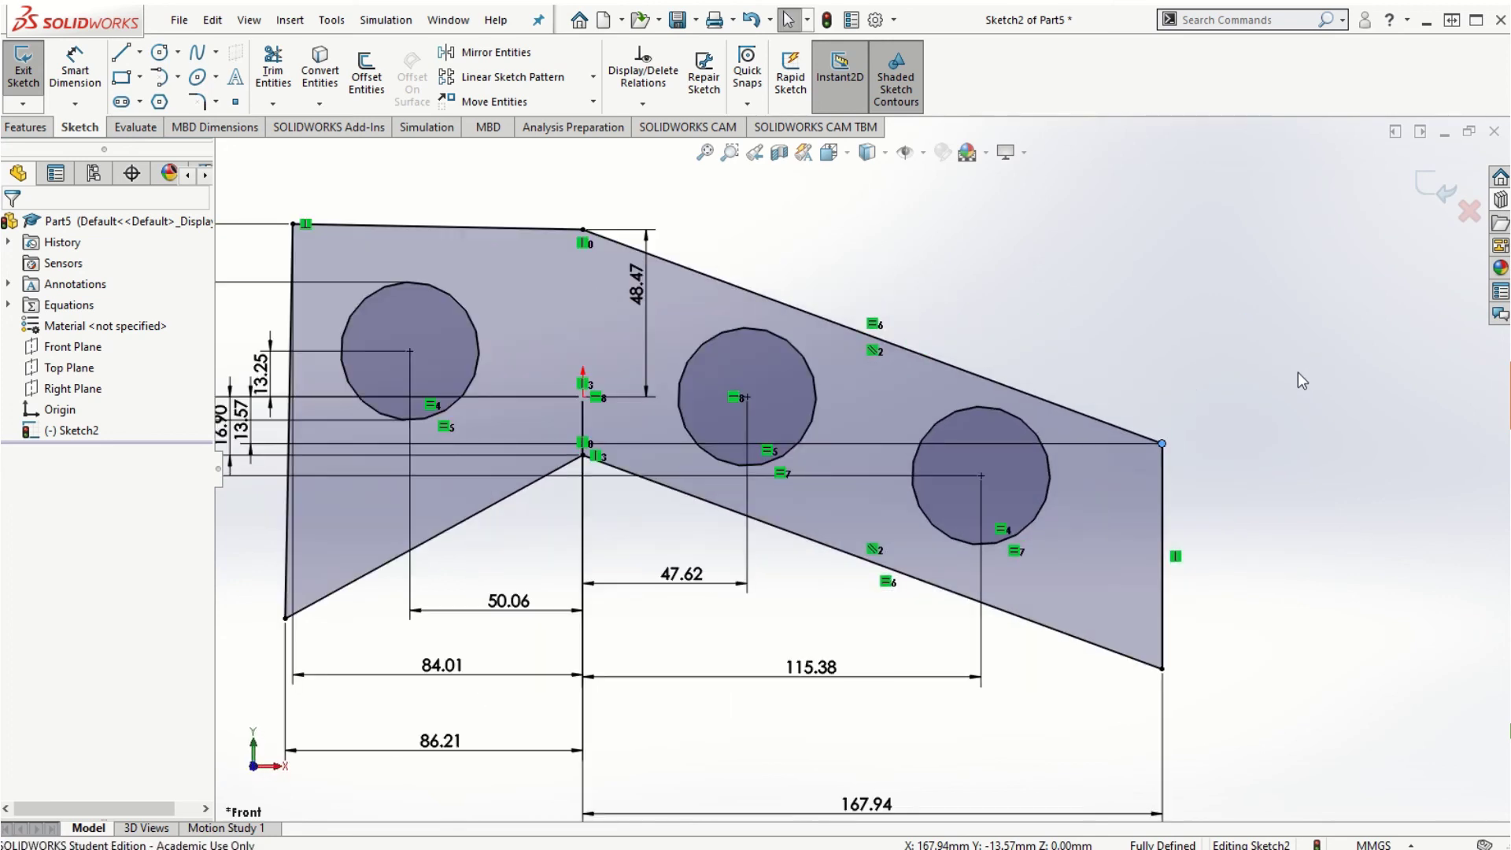
scroll(795, 480, "up", 4)
scroll(583, 515, "down", 1)
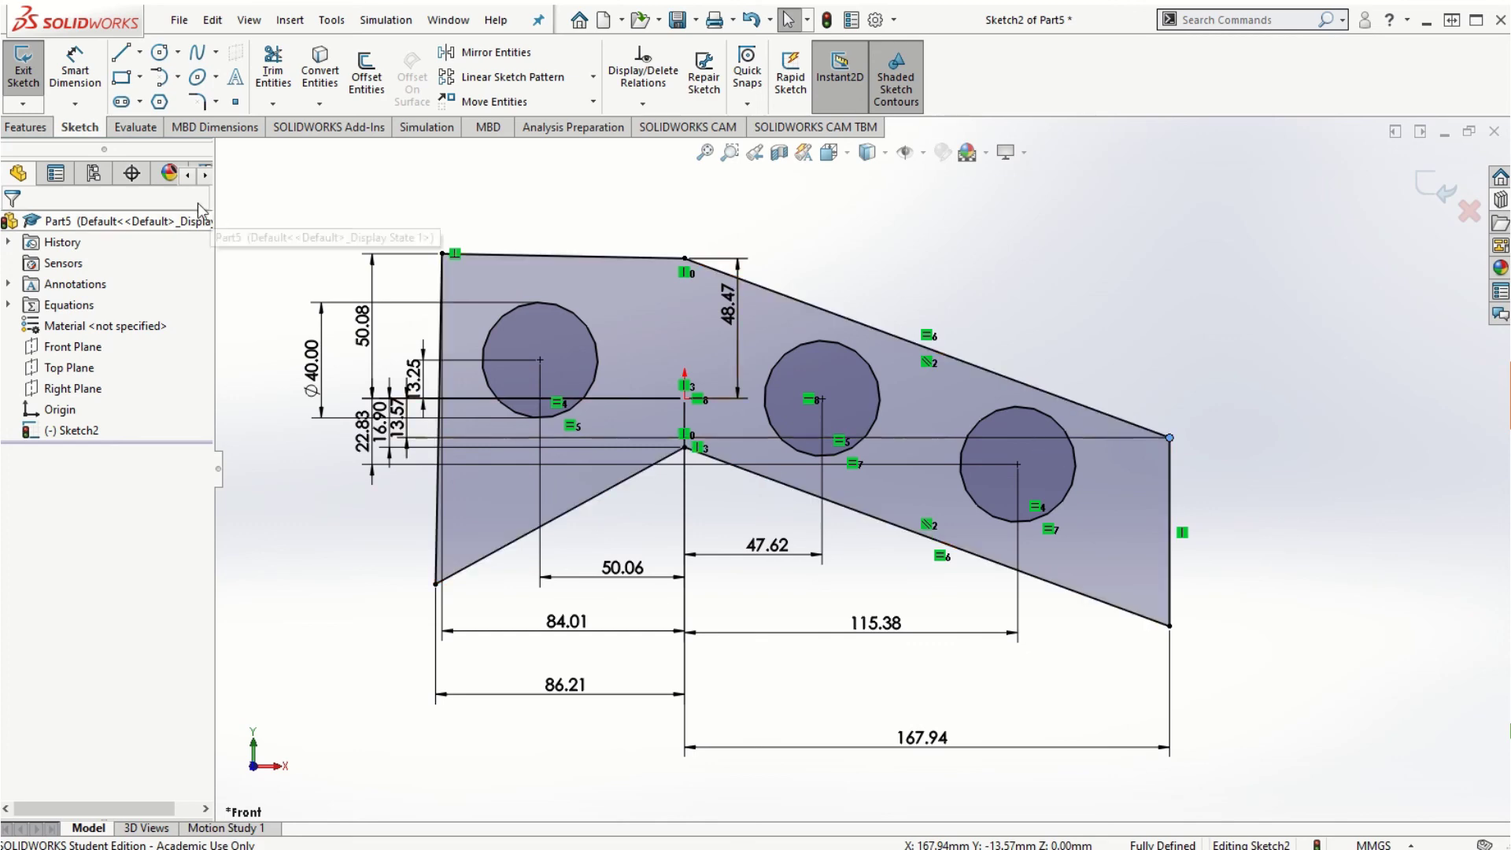
Step: Extrude the outline with its three circular holes as a blind boss 30 mm deep from the sketch plane
left_click(45, 129)
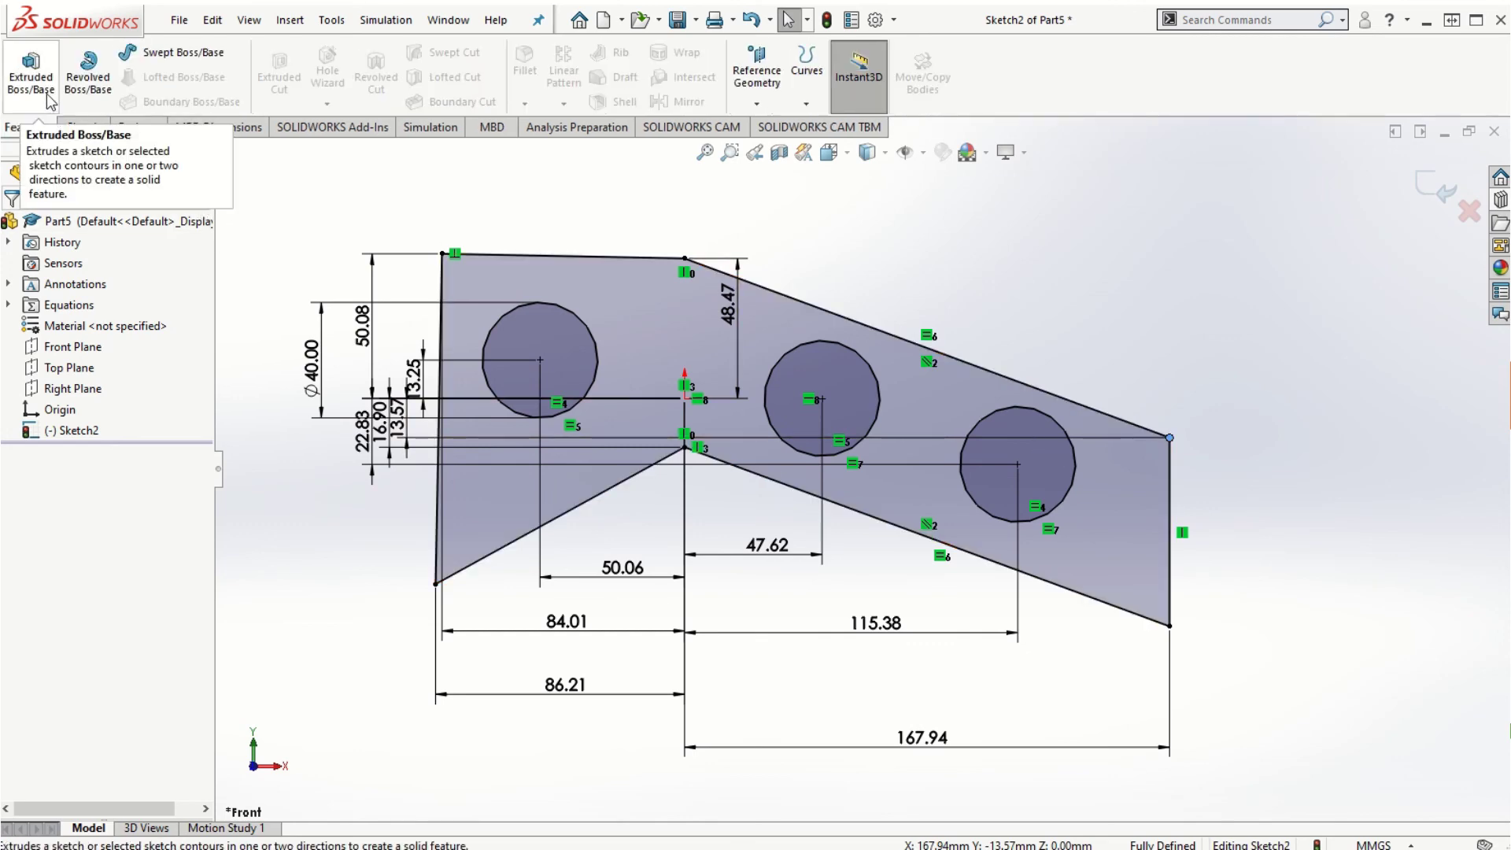
left_click(30, 71)
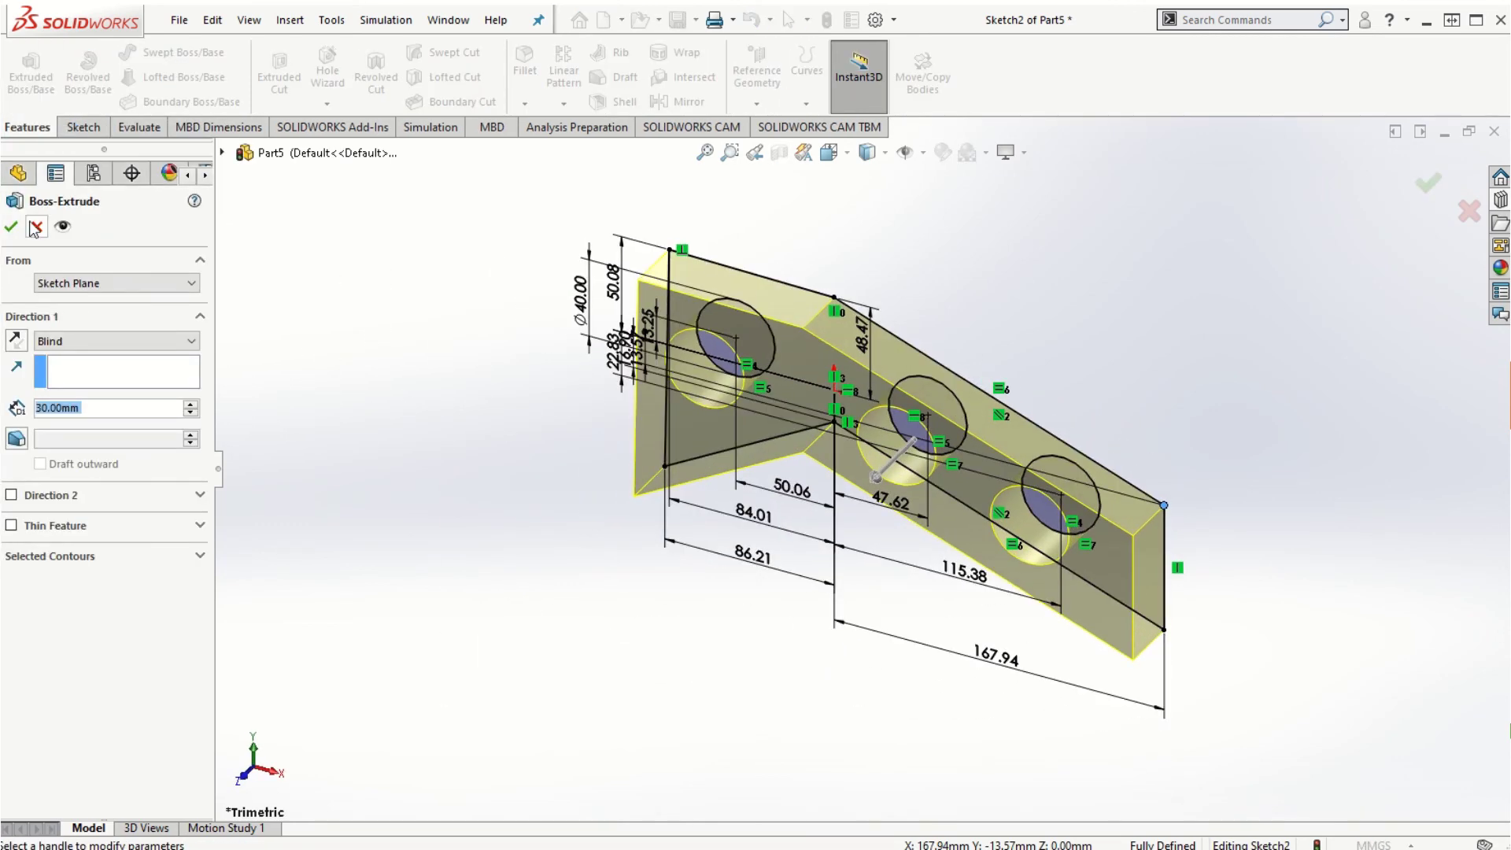
left_click(11, 227)
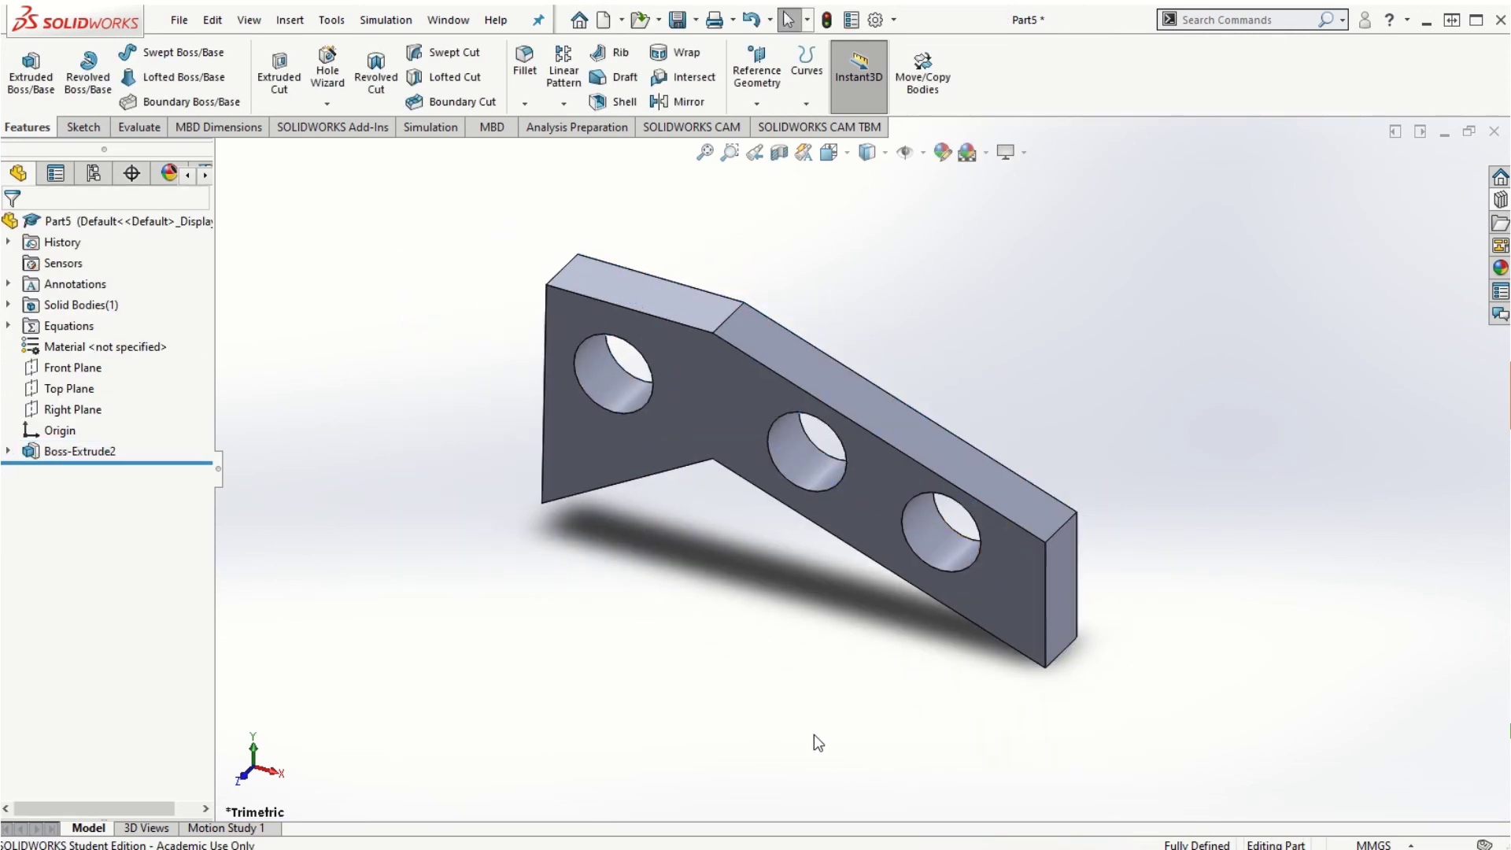
Step: Inspect the extruded part in the standard front, right, top and isometric views
key("ctrl+1")
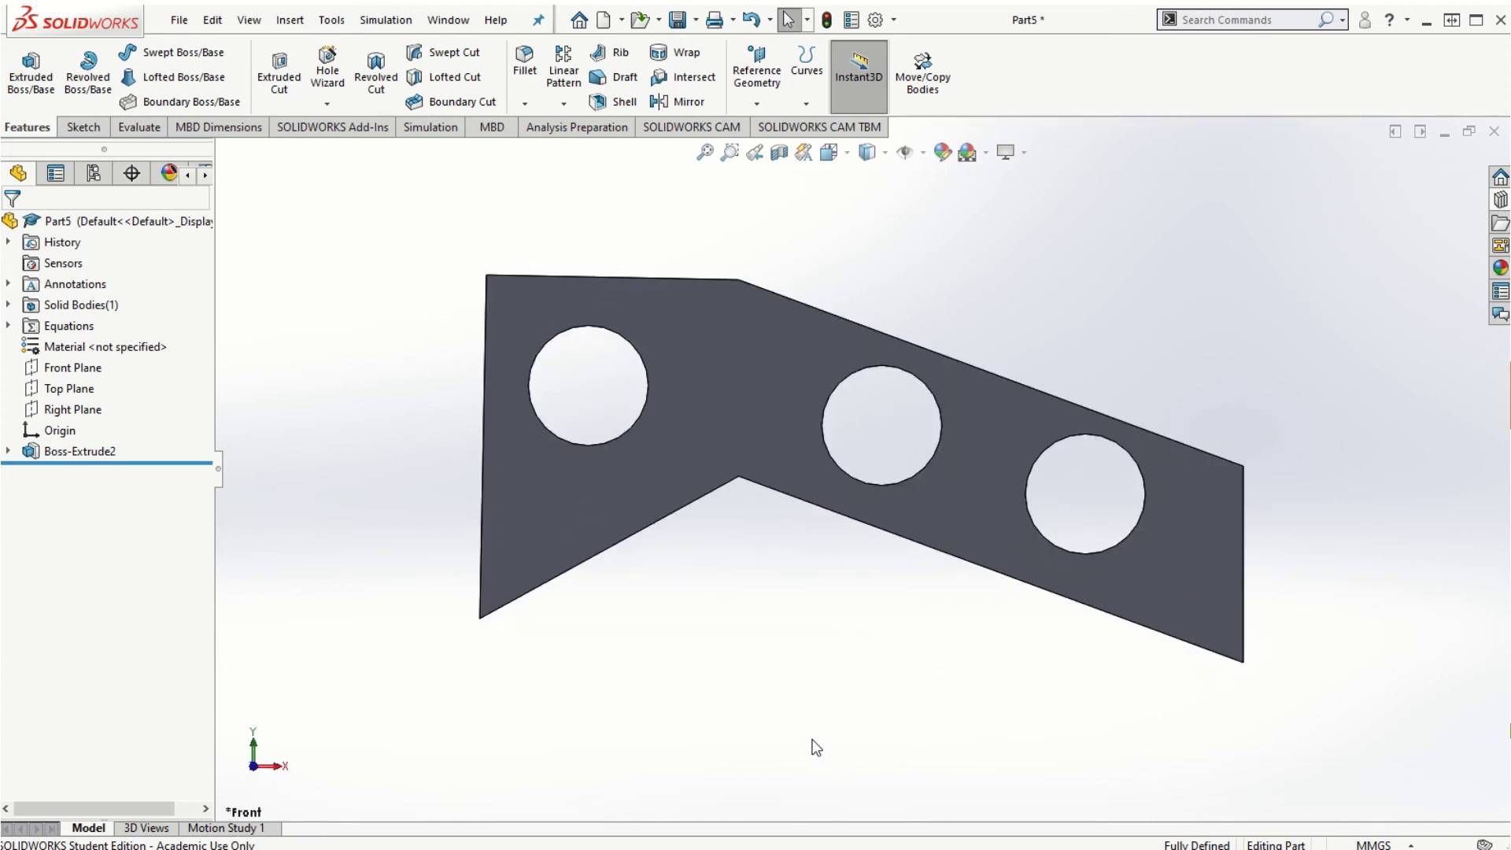
key("ctrl+4")
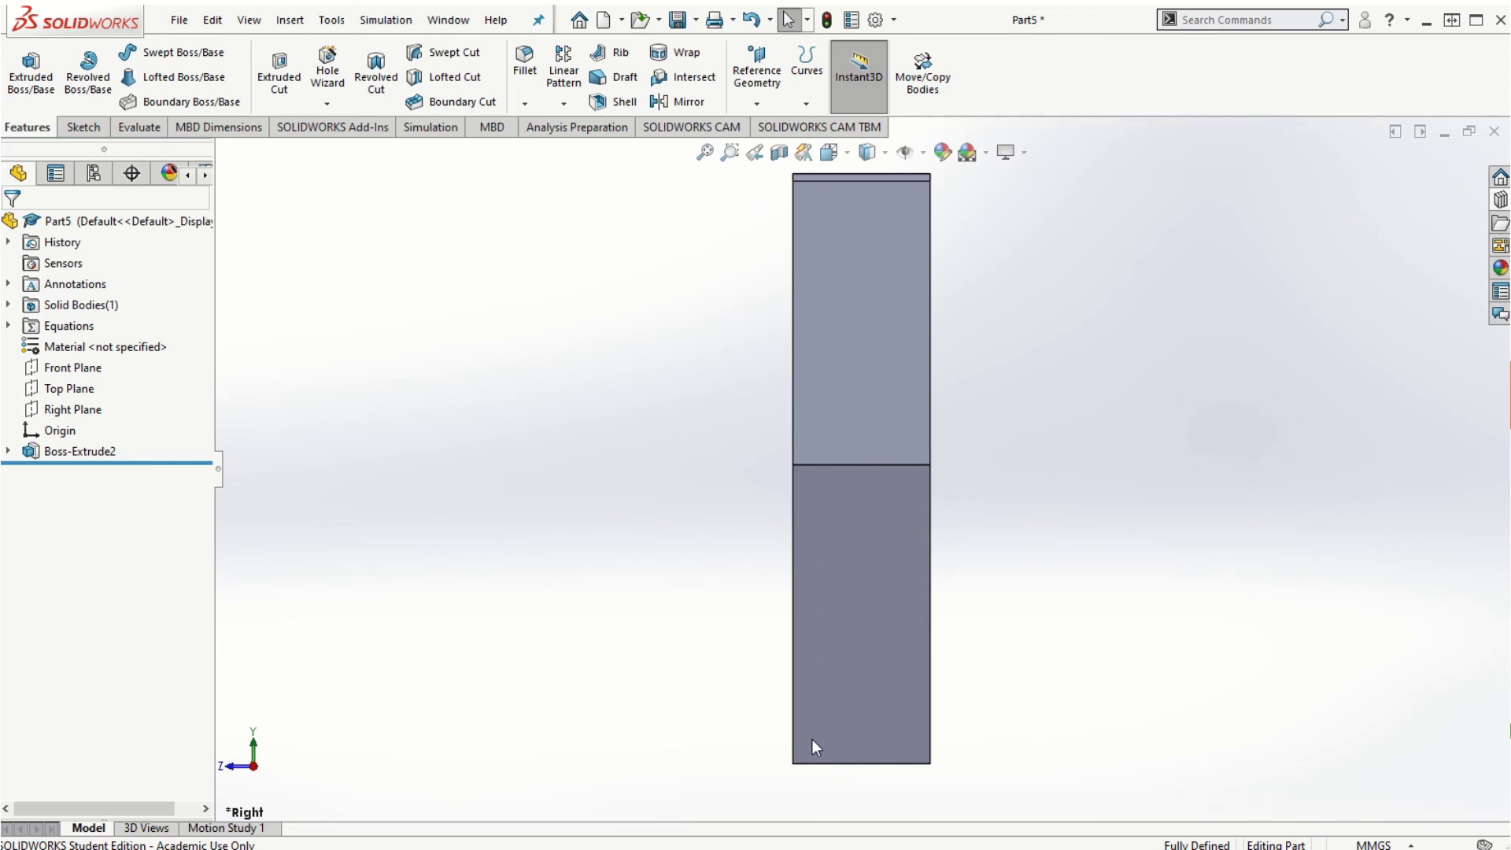
key("ctrl+5")
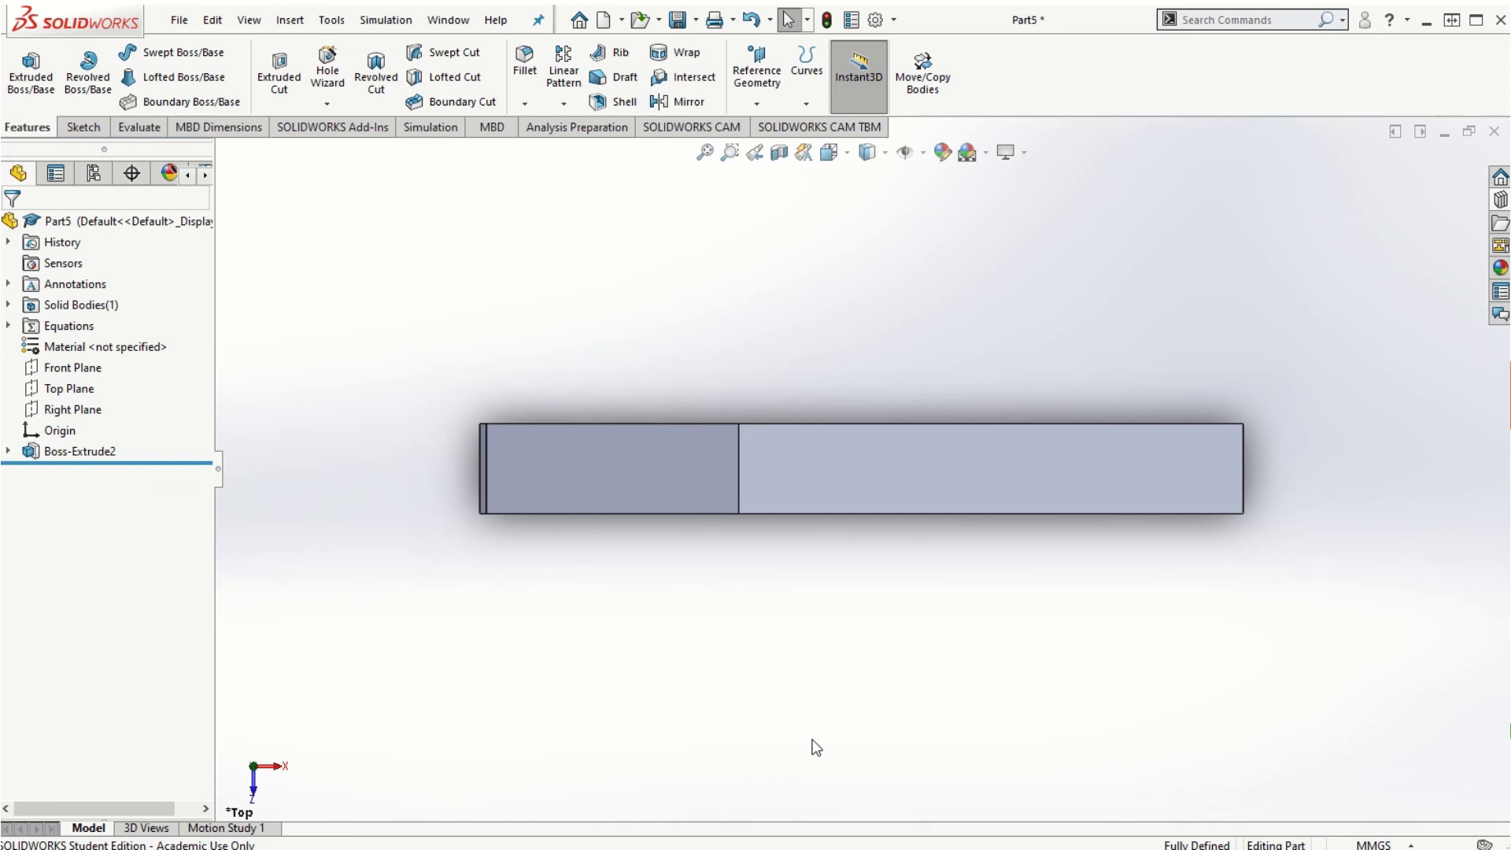
key("ctrl+7")
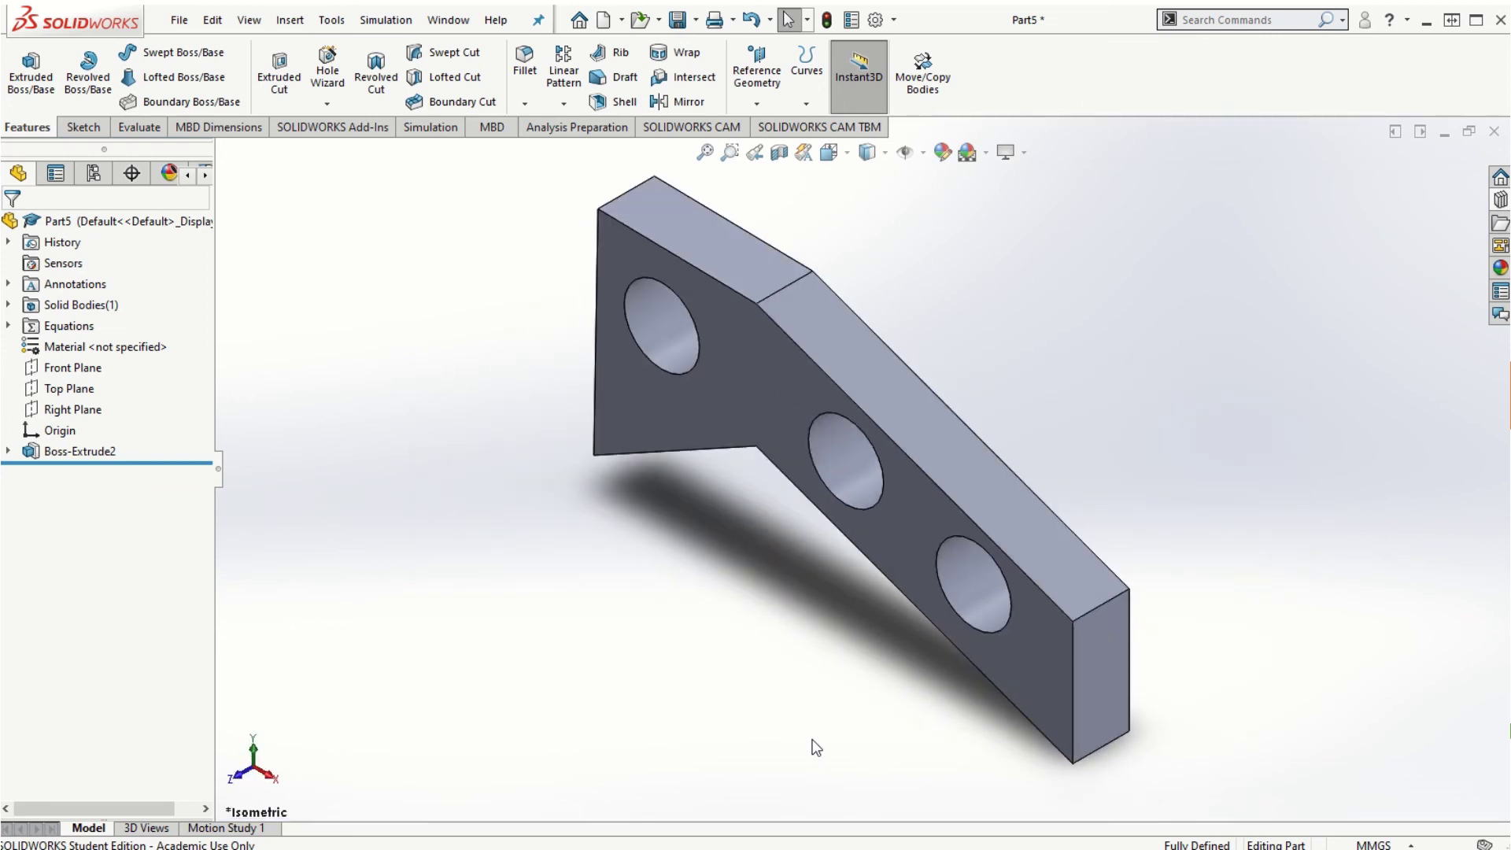
key("ctrl+1")
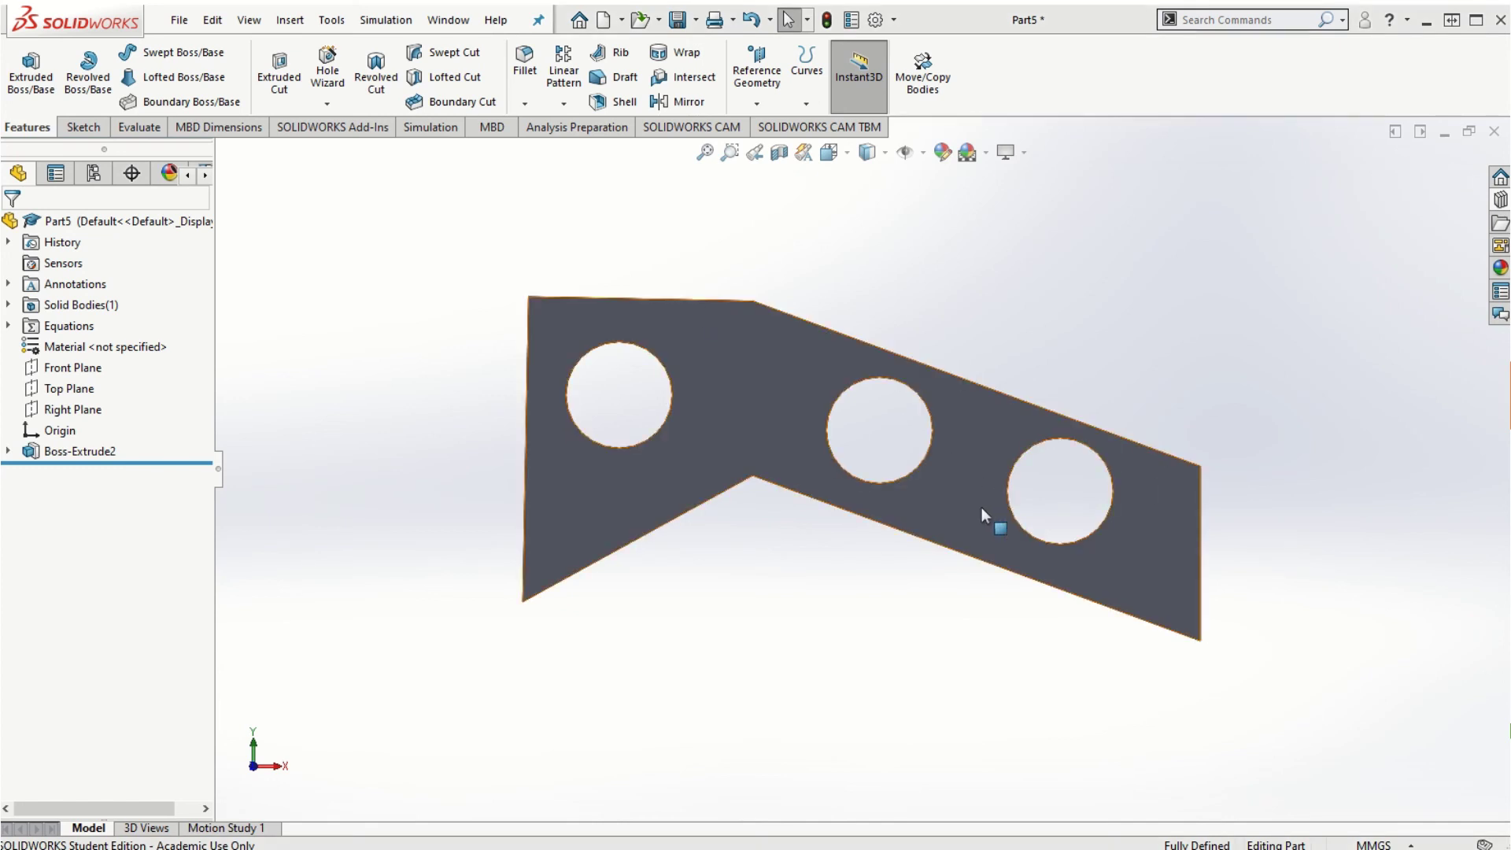
key("ctrl+7")
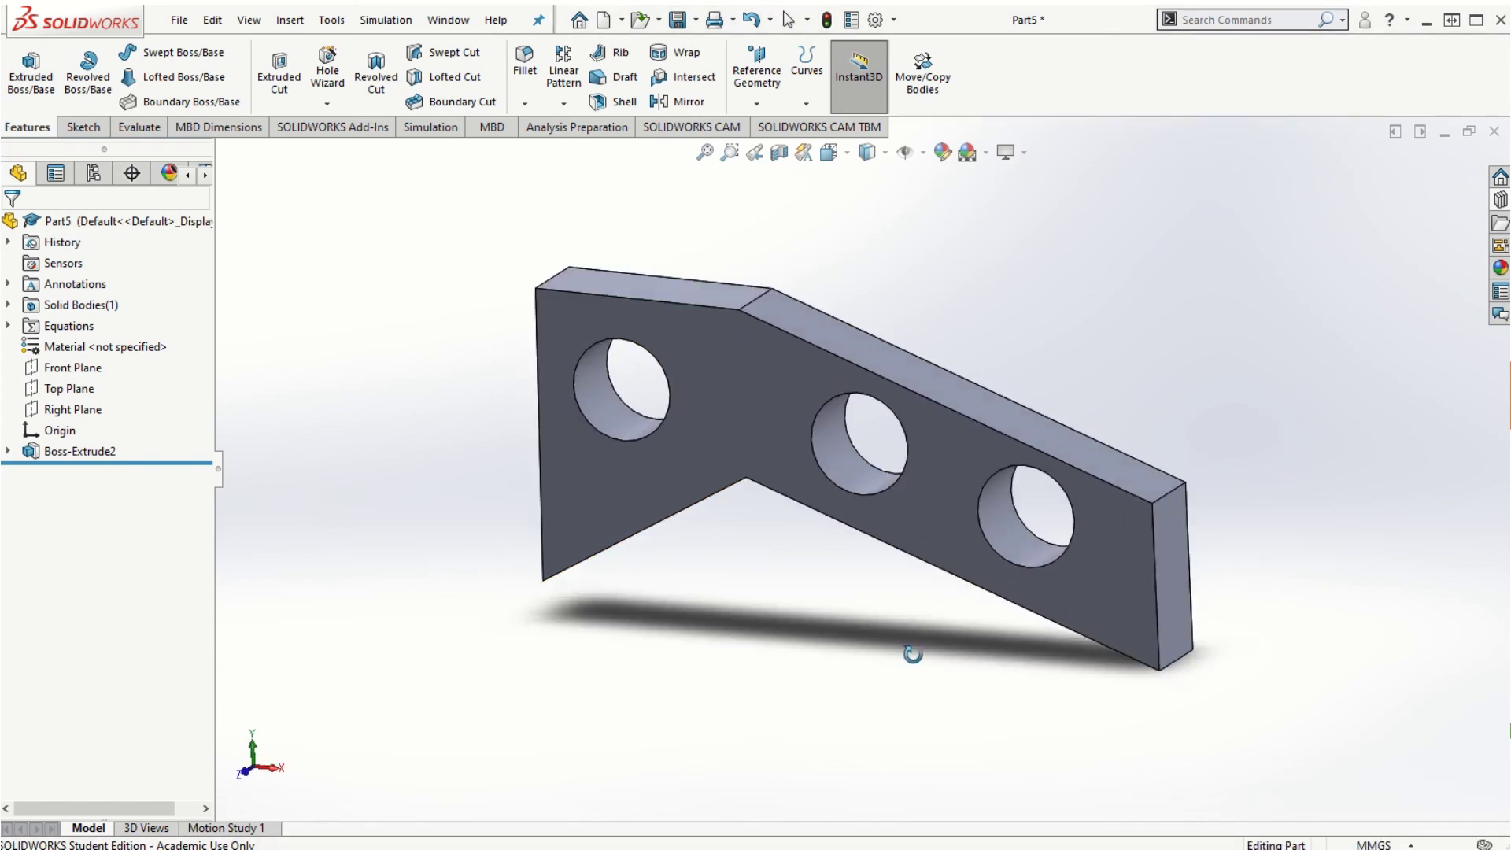
Step: Section the part with the Top Plane offset by 1 mm and inspect the cut through the holes
left_click(780, 153)
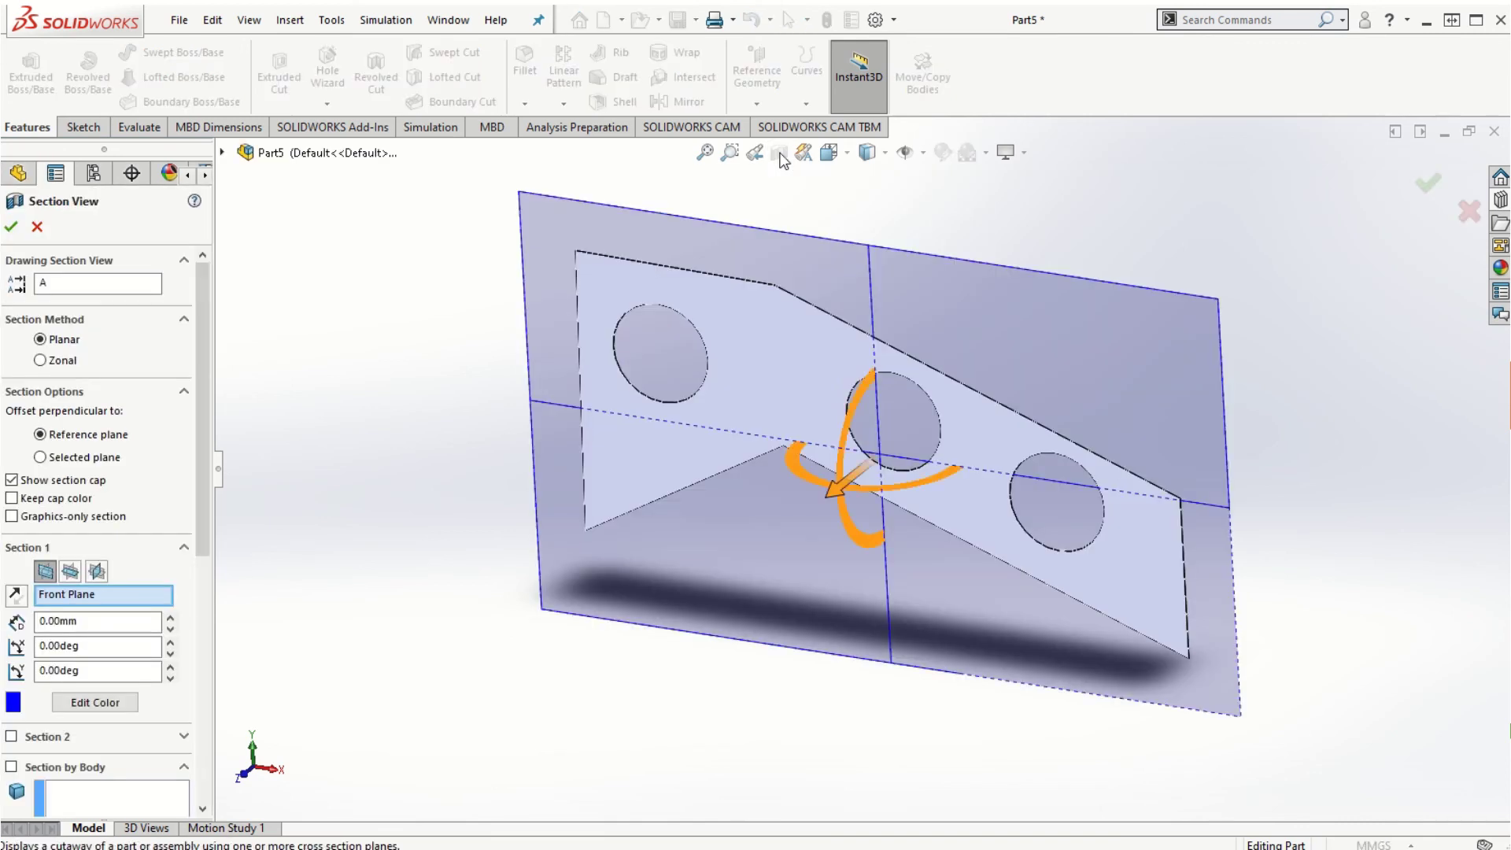
left_click(70, 572)
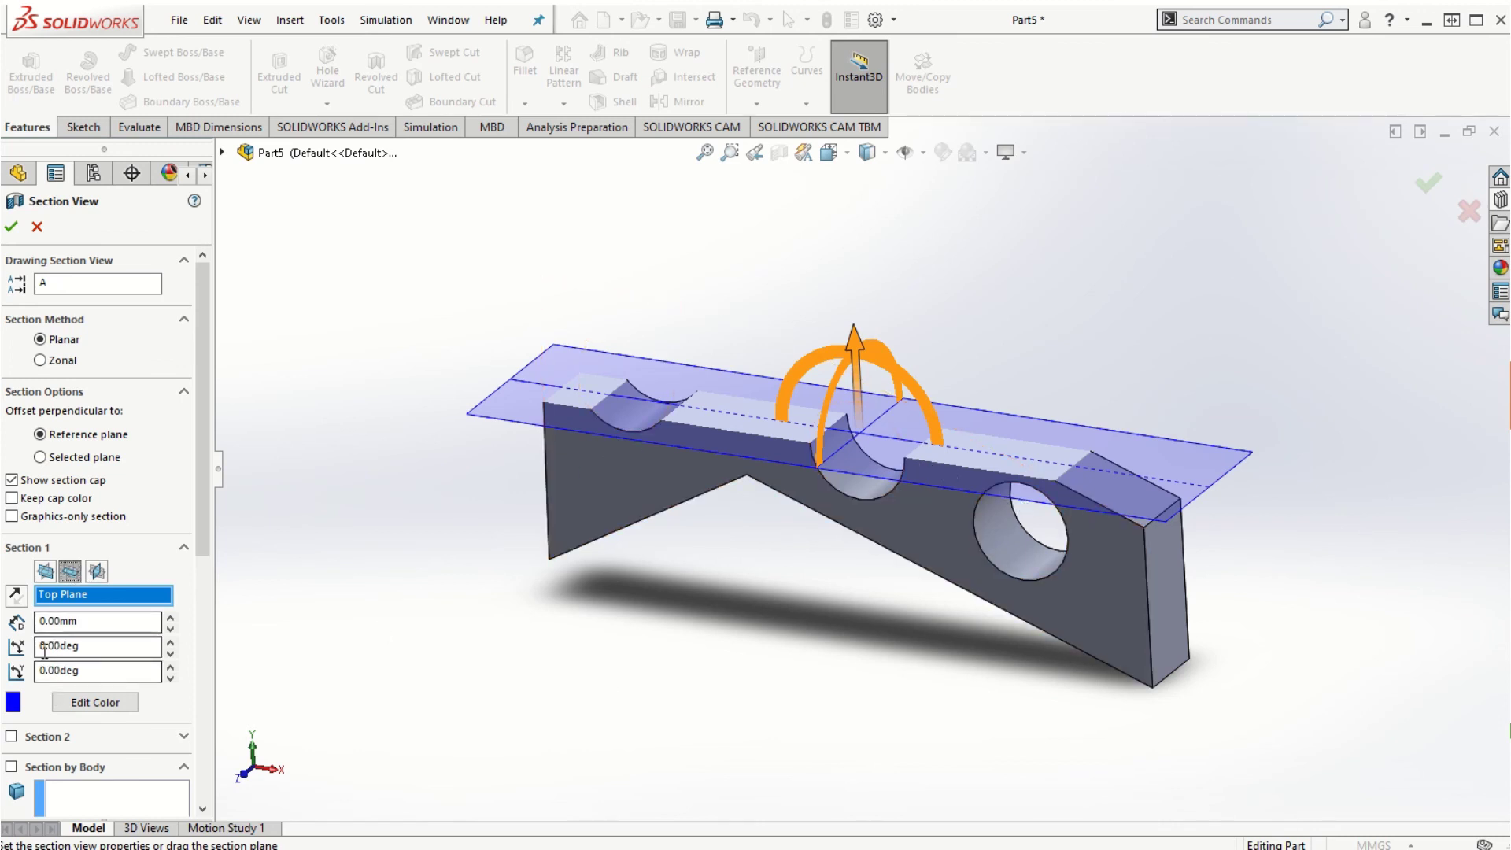
mouse_move(857, 339)
left_mouse_down()
mouse_move(871, 228)
mouse_move(869, 431)
mouse_move(858, 263)
mouse_move(858, 350)
mouse_move(848, 366)
mouse_move(848, 336)
mouse_move(838, 361)
mouse_move(865, 337)
left_mouse_up()
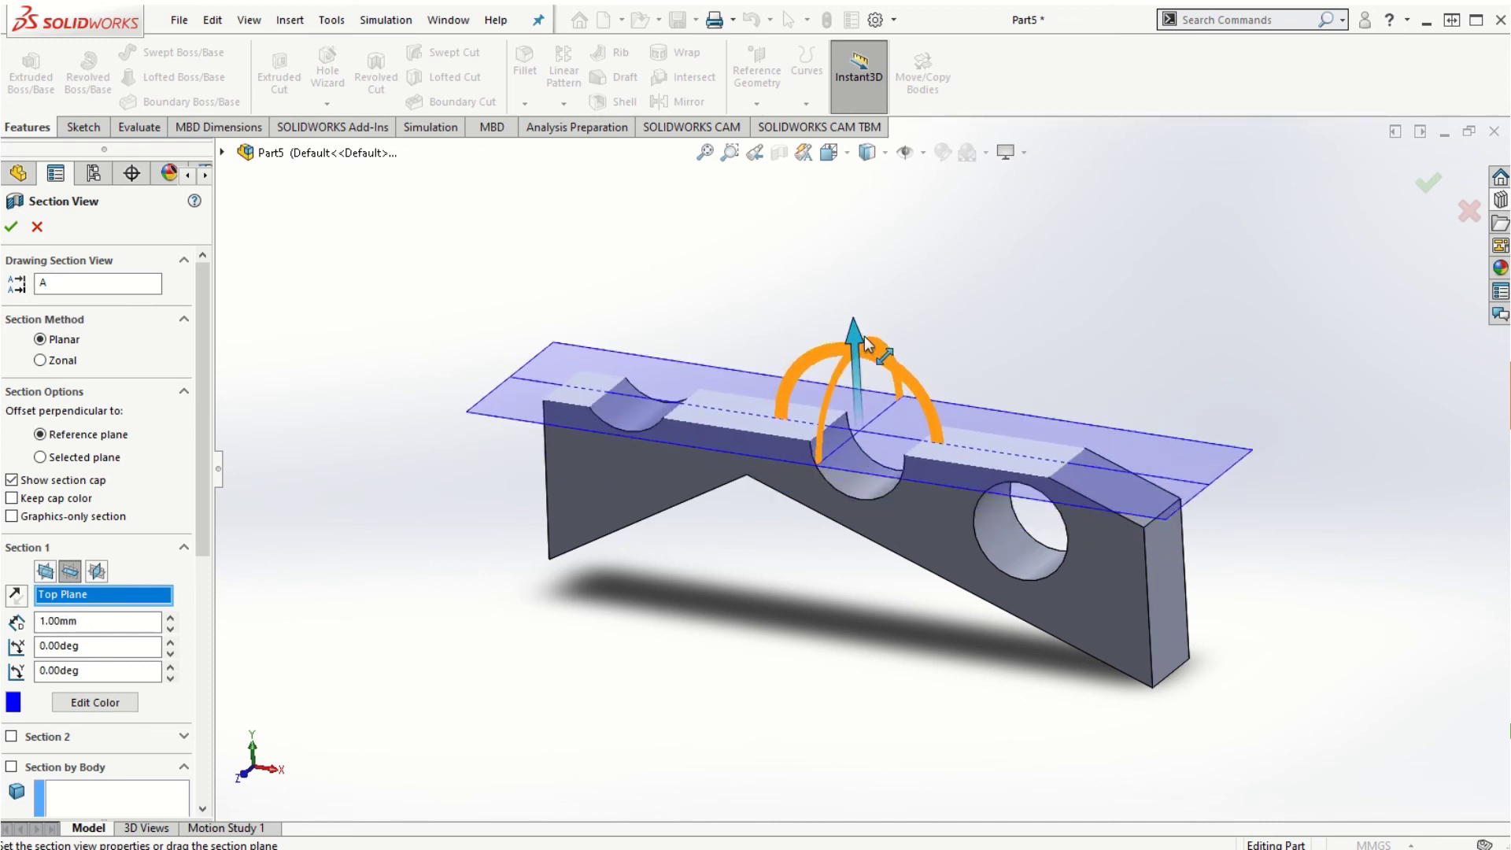
left_click(12, 228)
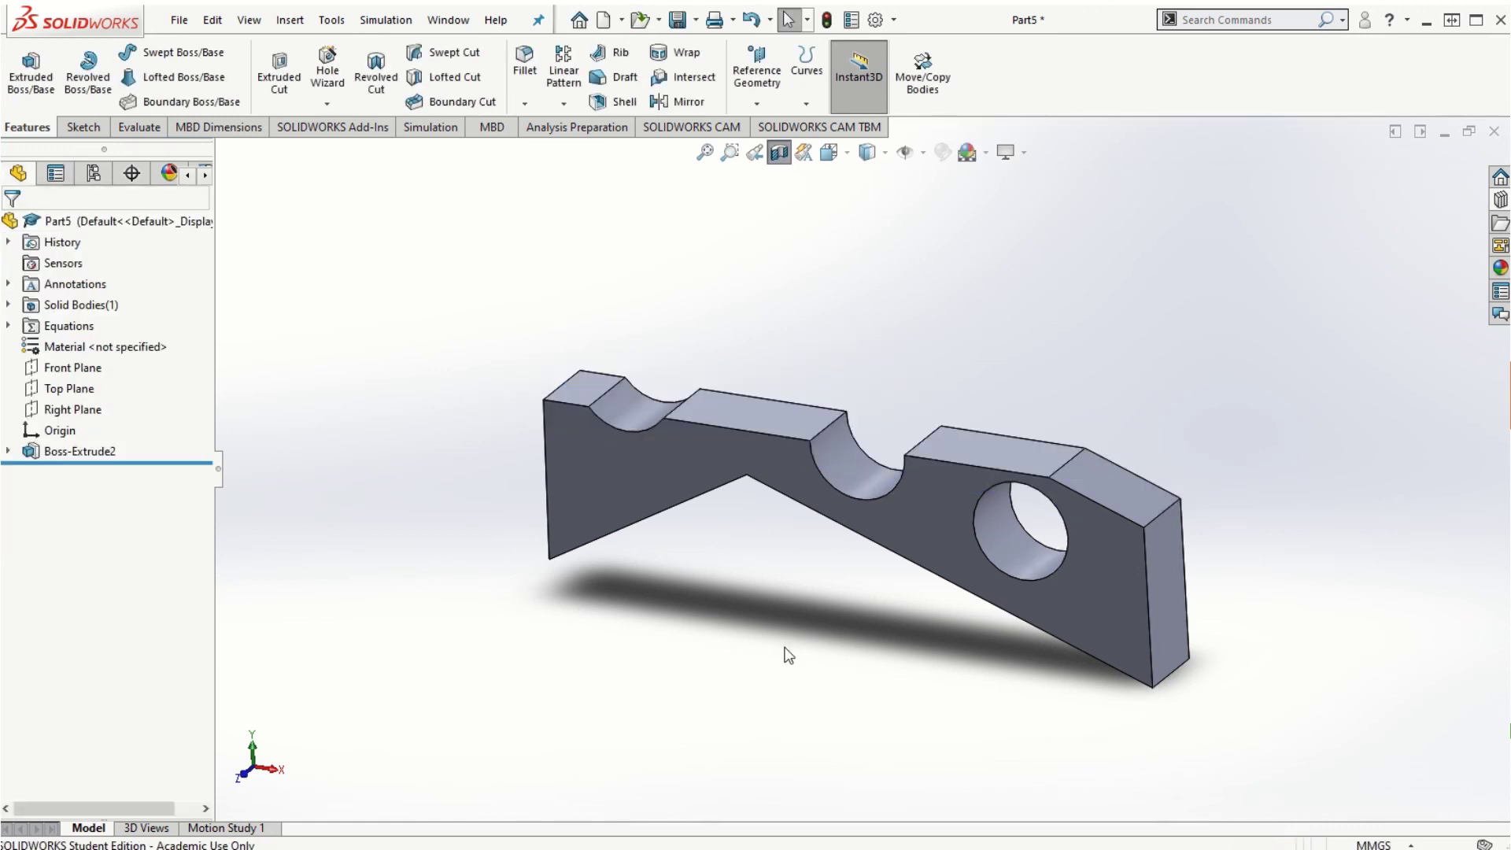
scroll(882, 483, "down", 3)
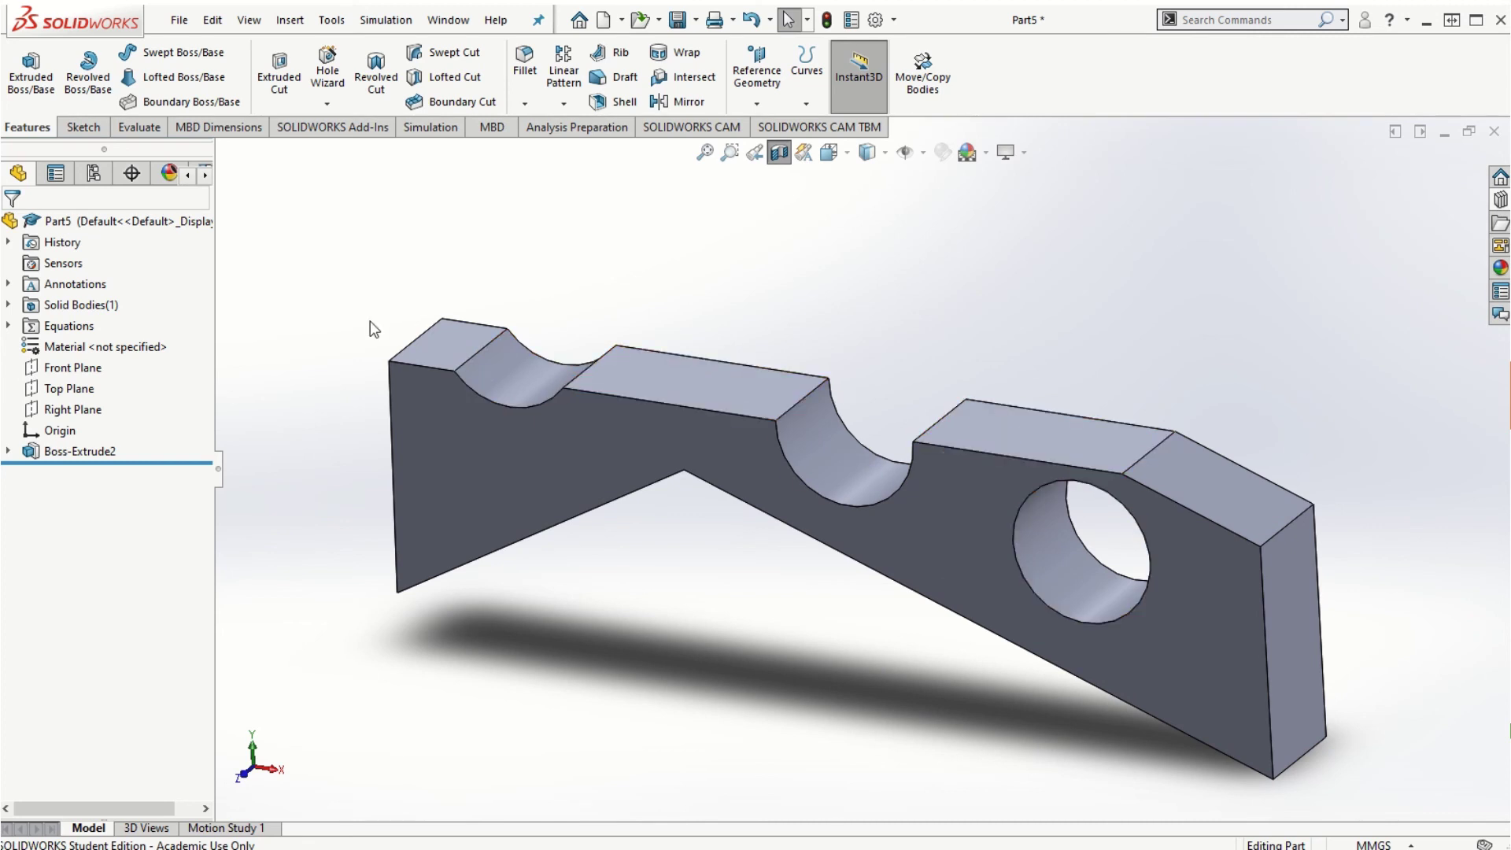
middle_click_drag(843, 546, 796, 608)
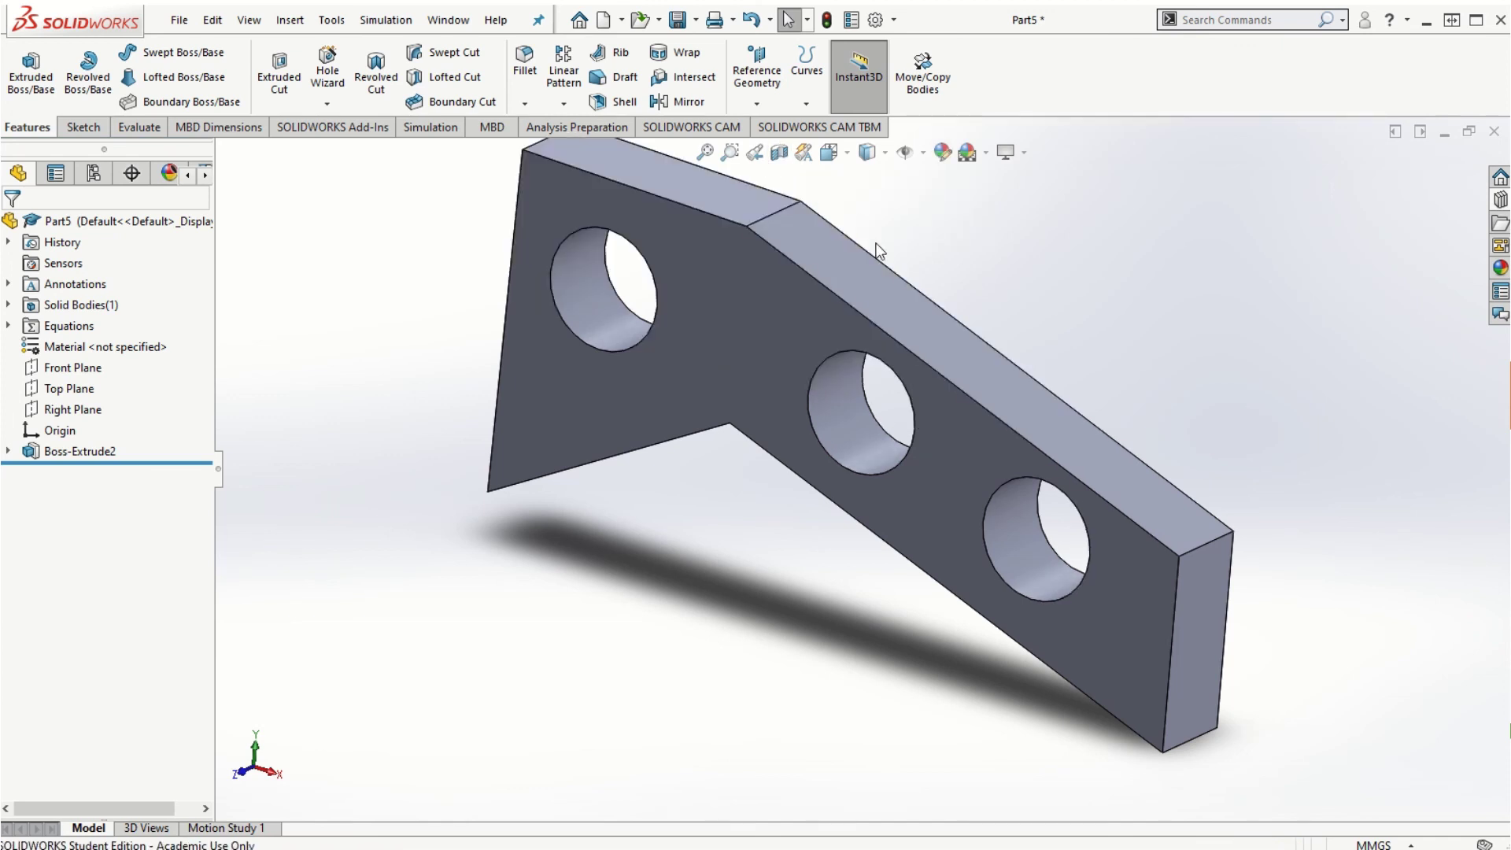
Step: Try an orange and a yellow colour on the part, adding its front face to the appearance selection, and discard the changes
scroll(919, 481, "up", 3)
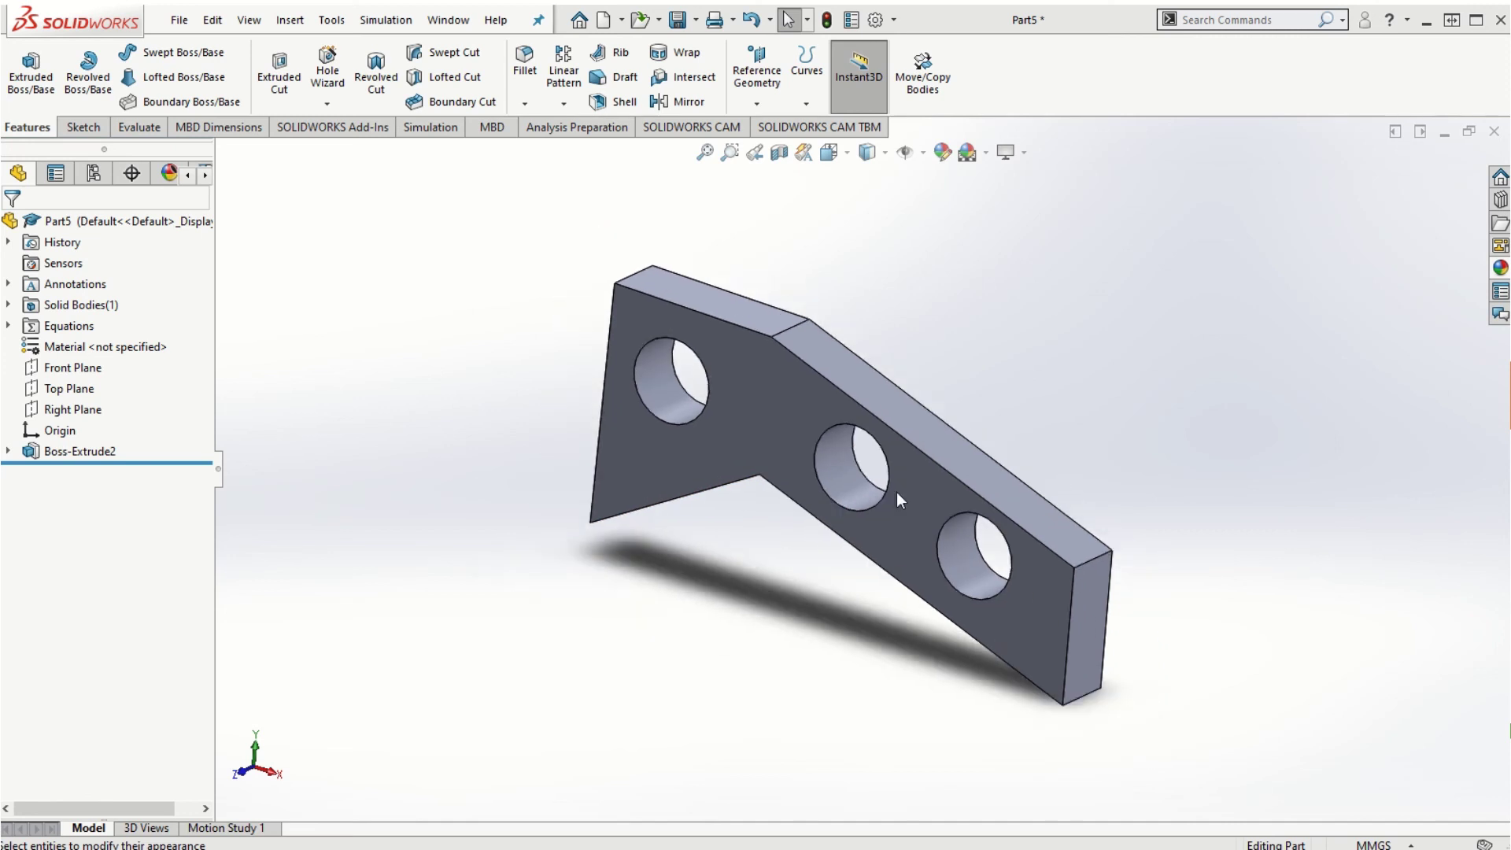
middle_click_drag(896, 493, 921, 457)
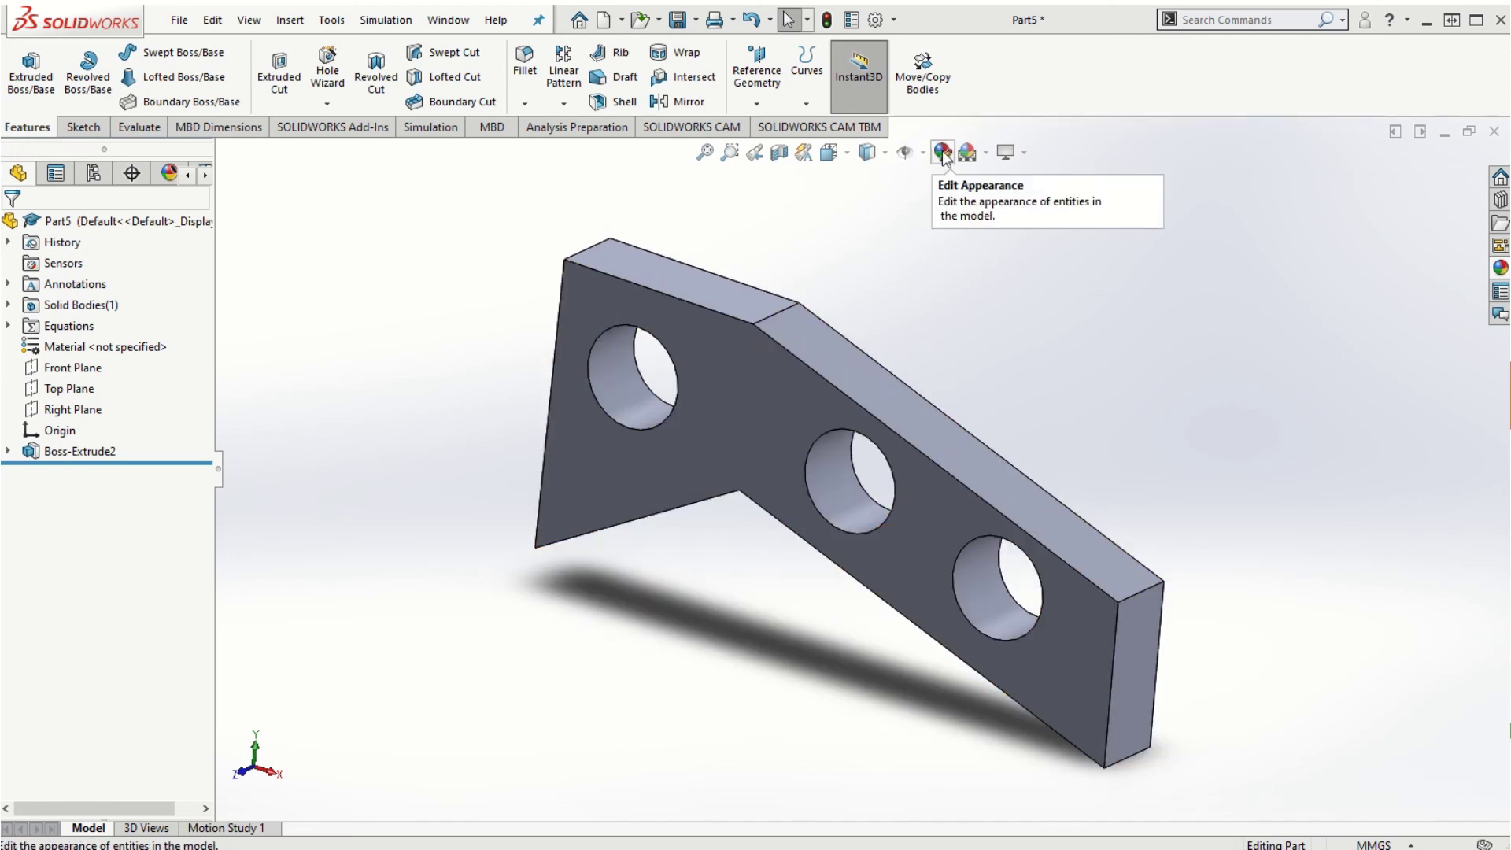
left_click(943, 152)
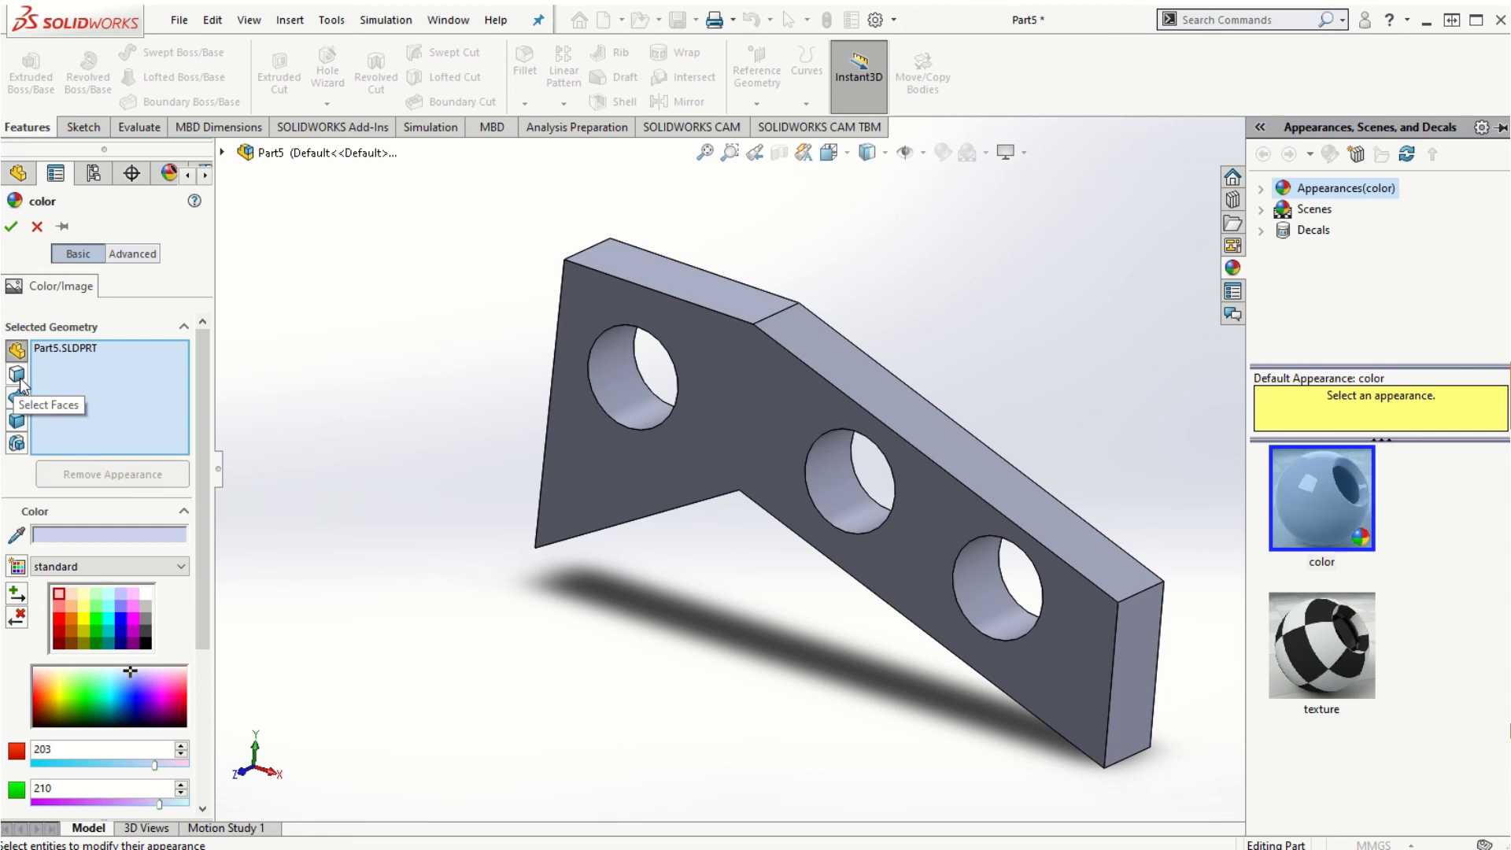
left_click(17, 376)
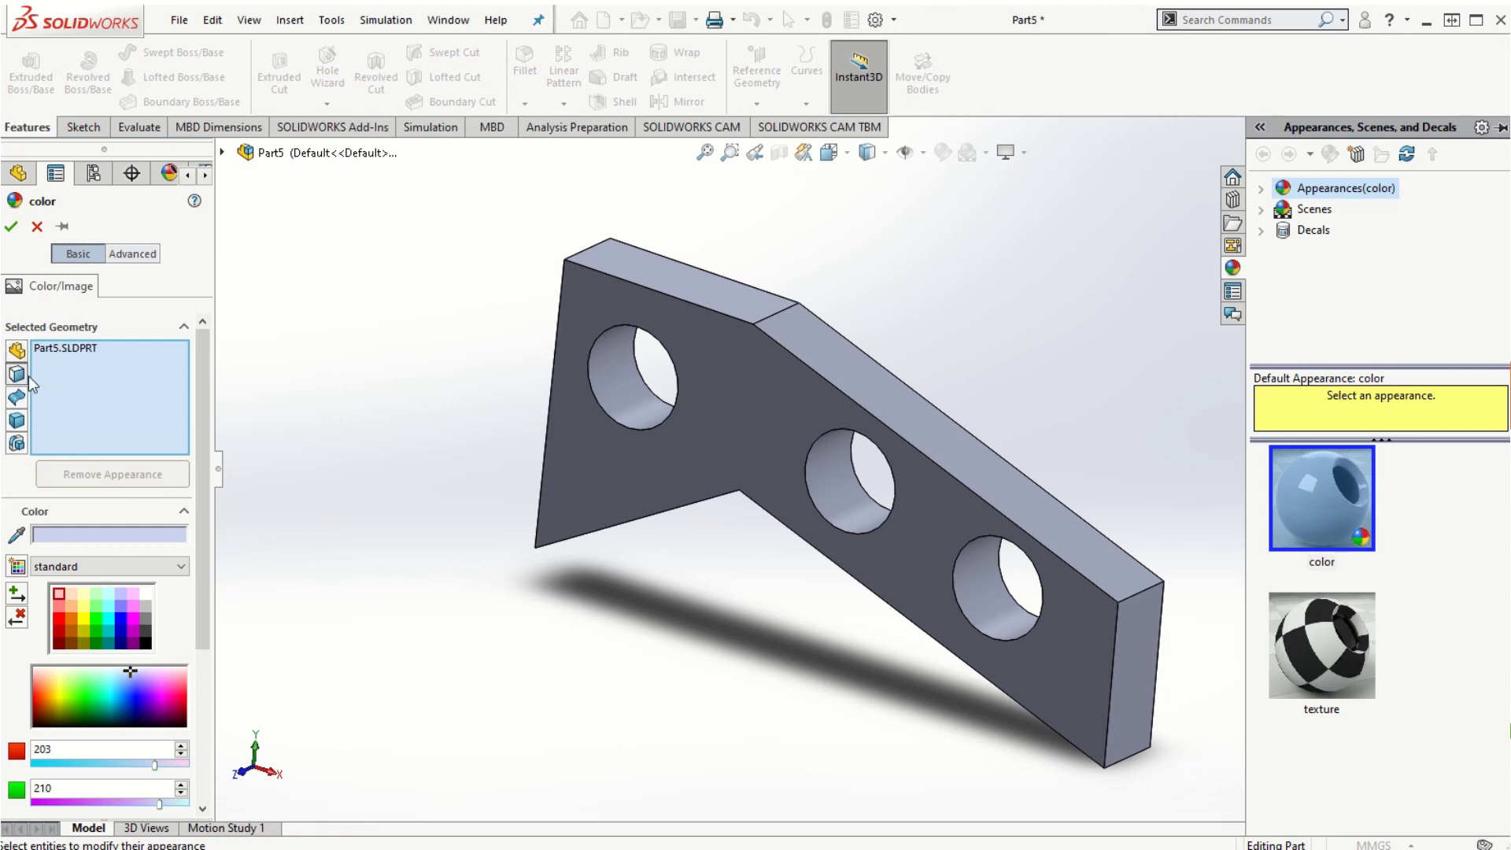
left_click(71, 606)
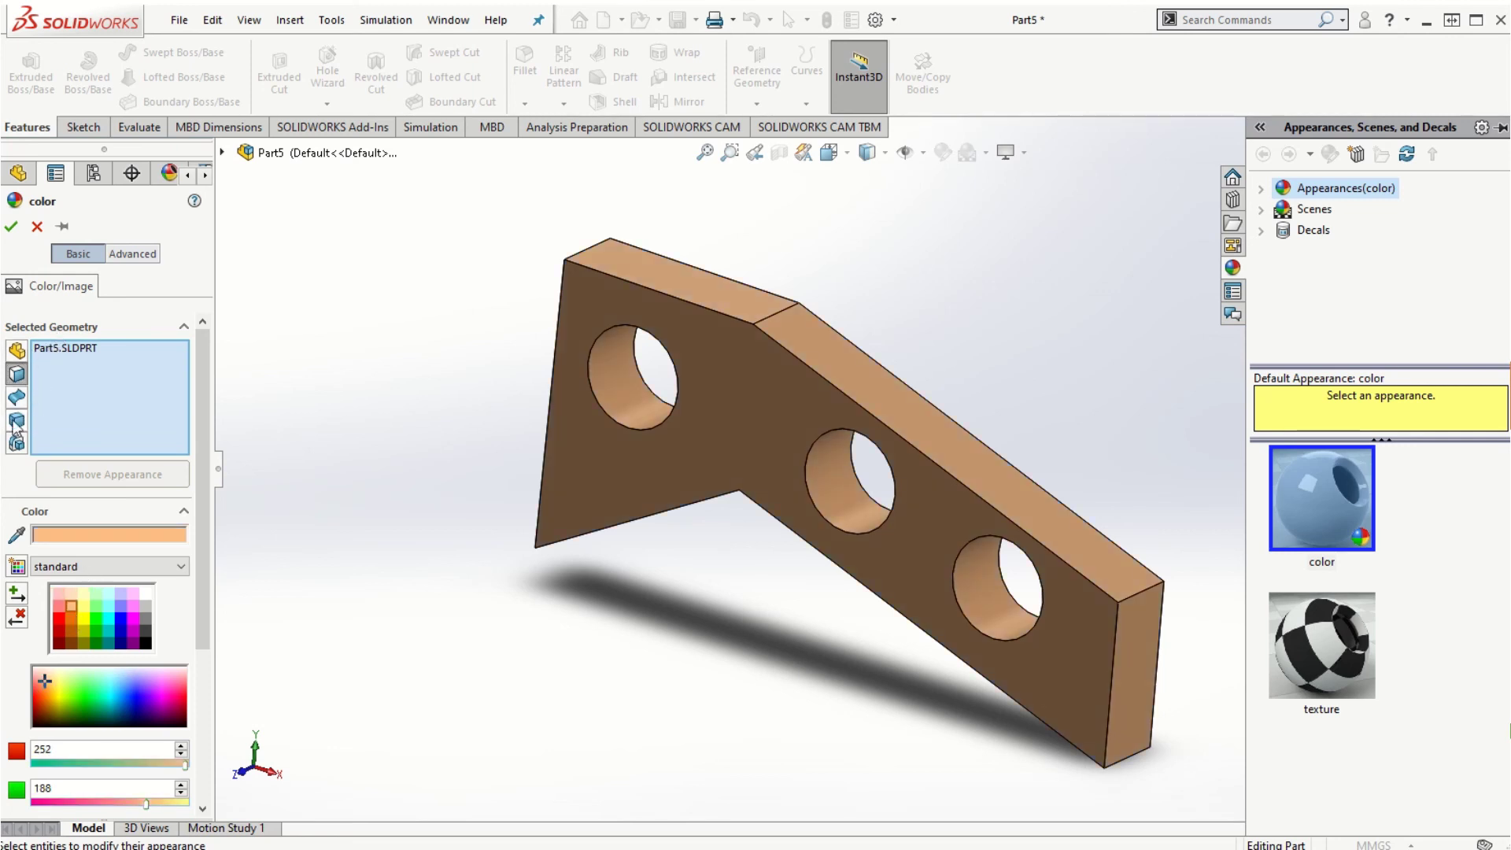
left_click(753, 443)
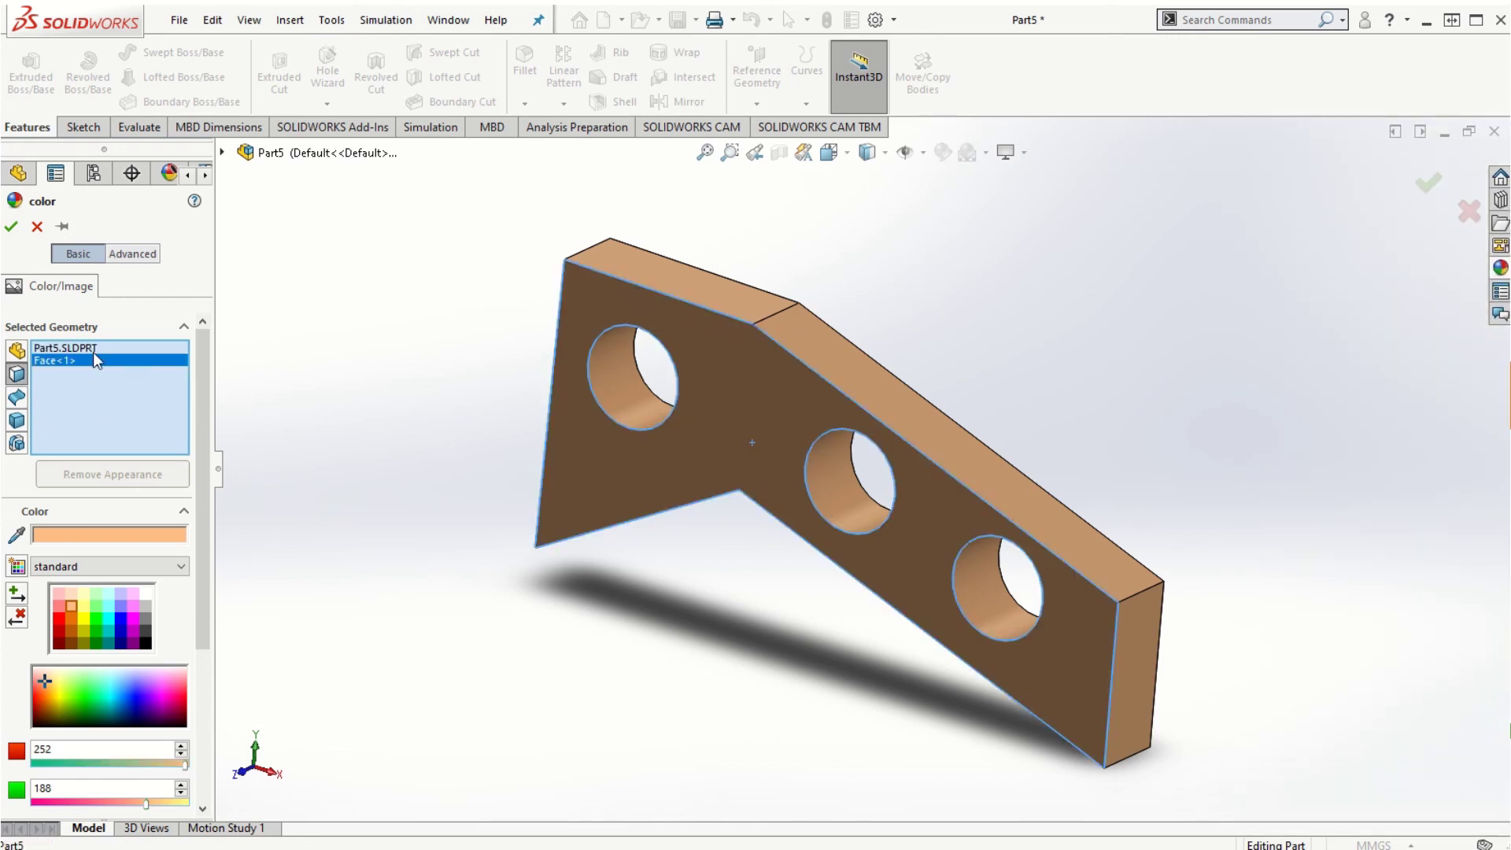
left_click(93, 691)
left_click(58, 694)
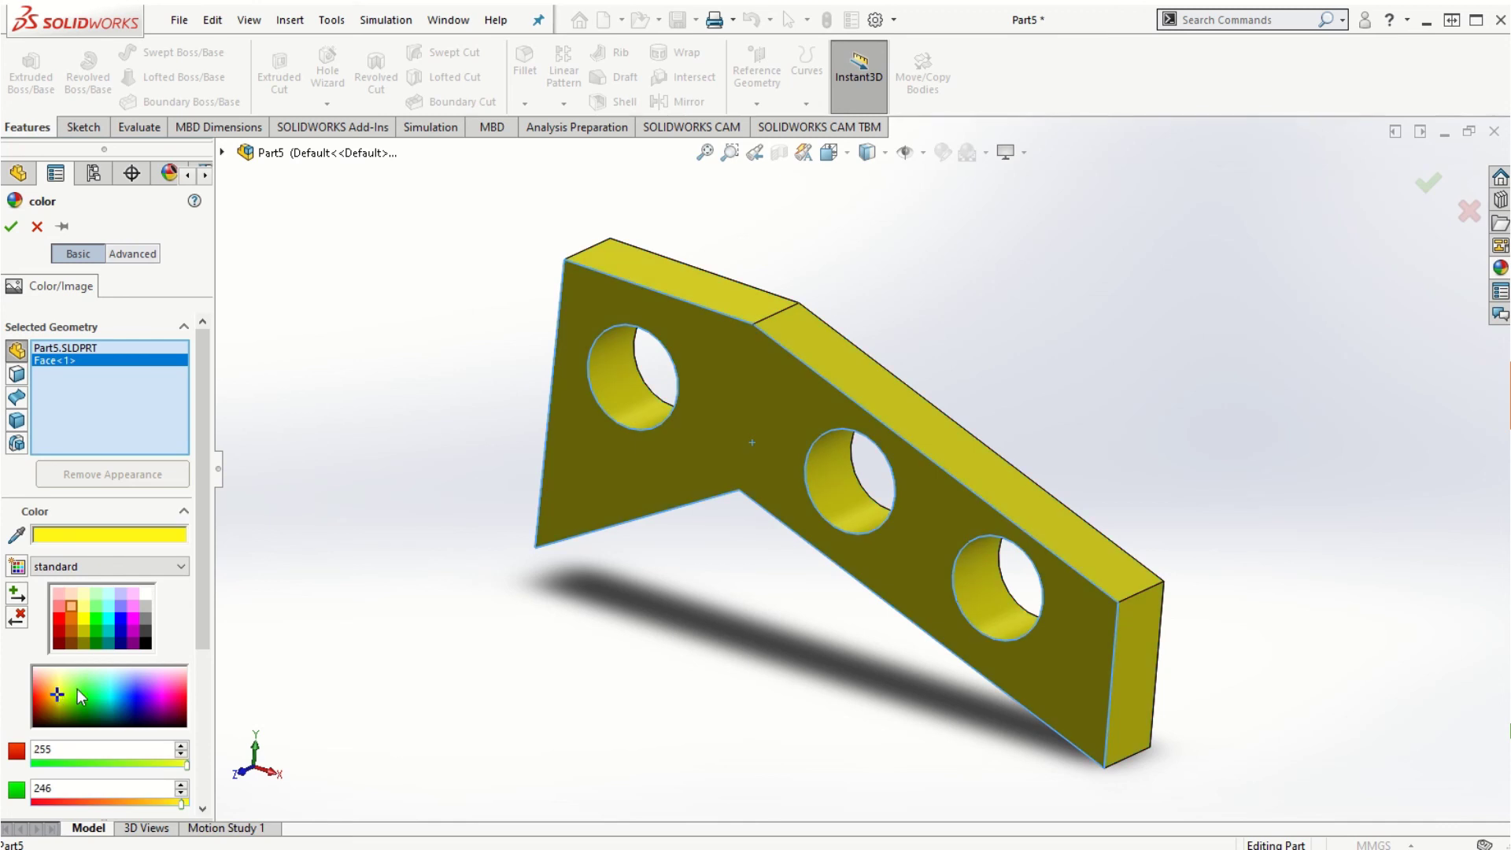
left_click(17, 423)
left_click(37, 226)
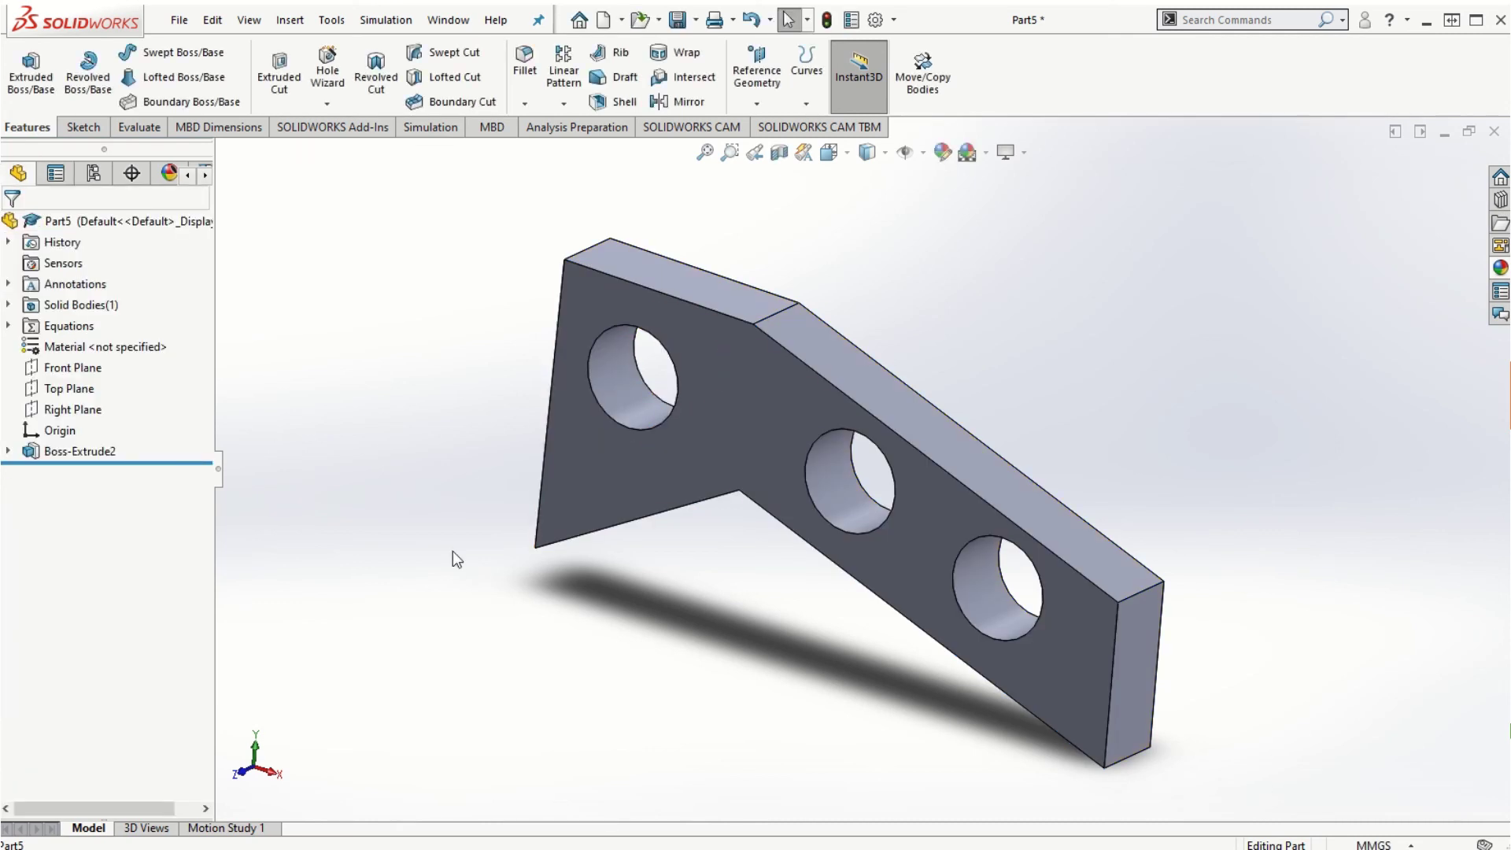